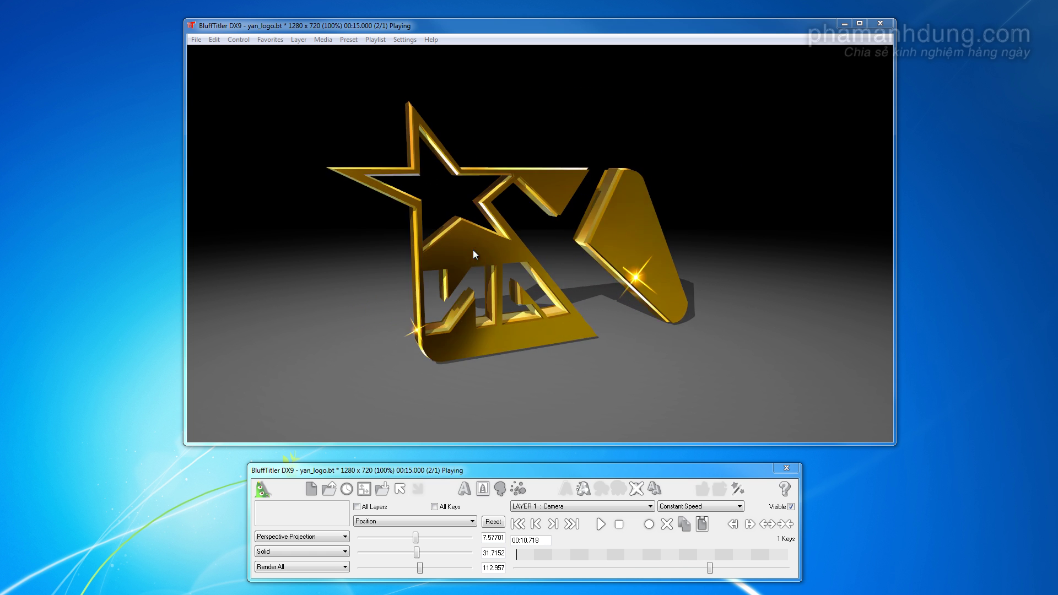
Step: Stop the logo show and rewind the timeline to 00:00.000 so the logo faces front
left_click(619, 525)
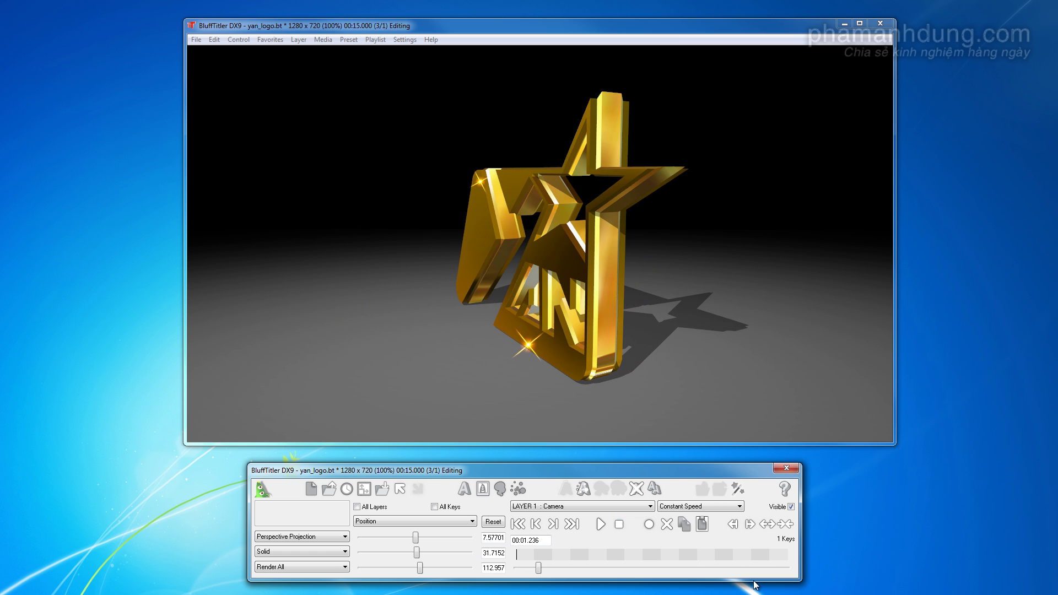
left_click_drag(539, 568, 513, 567)
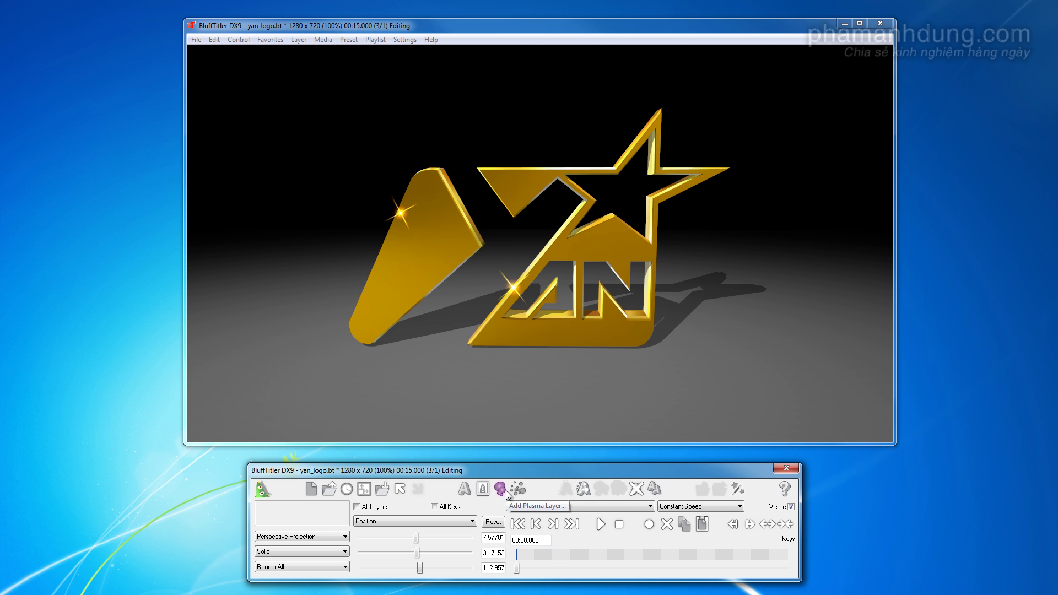
left_click(431, 39)
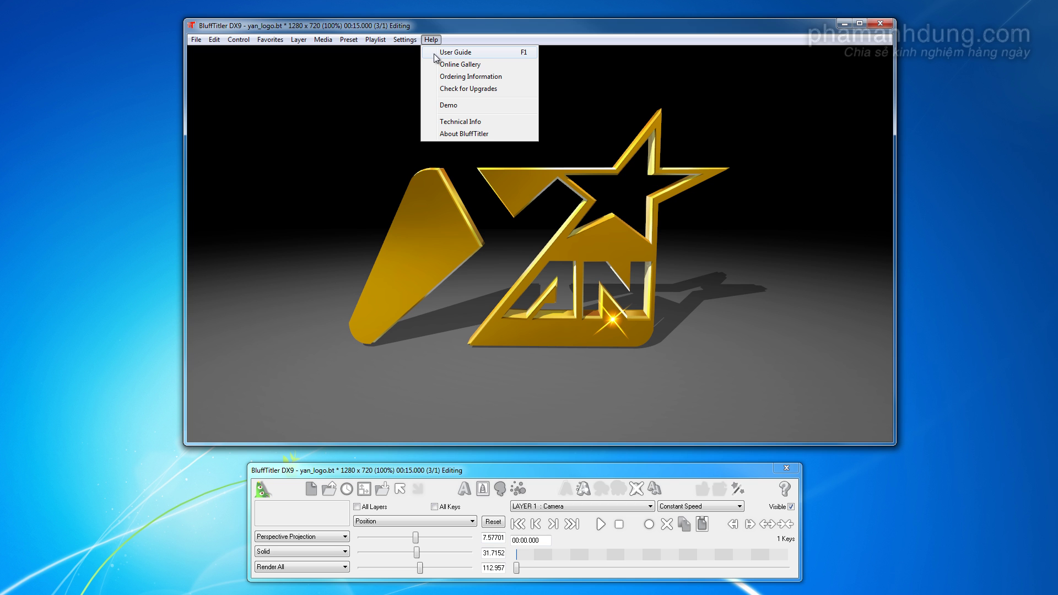
Step: Open the BluffTitler User Guide and read its EPS layer page on Potrace tracing
left_click(466, 55)
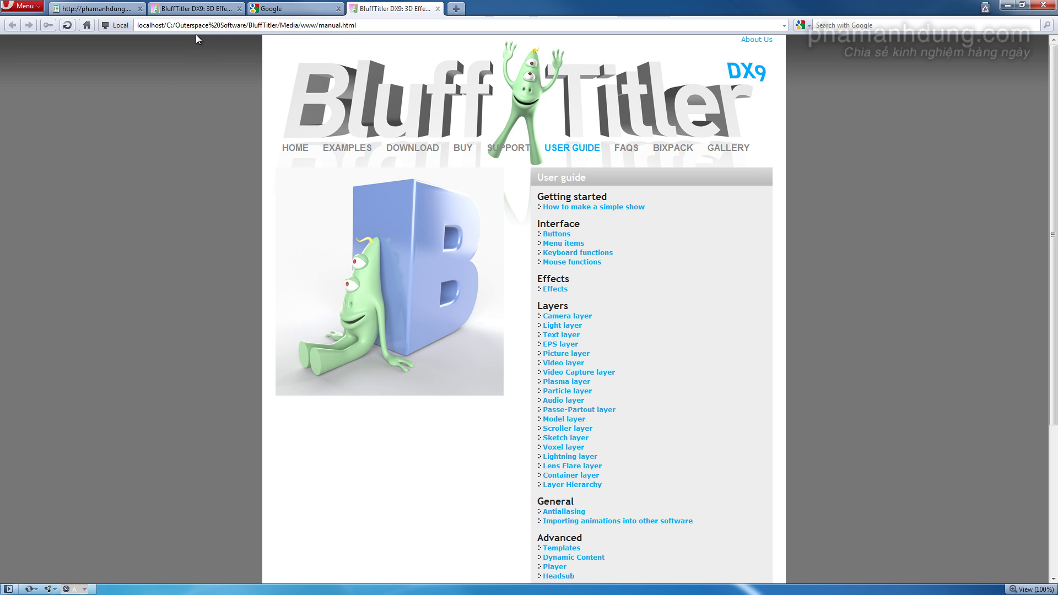
left_click(556, 347)
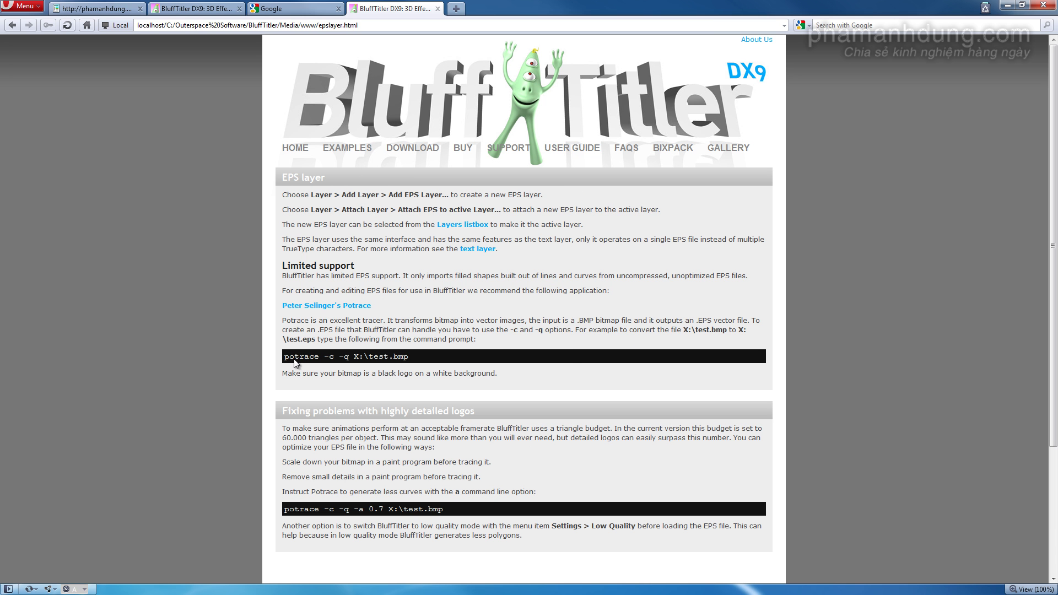
scroll(397, 378, "down", 3)
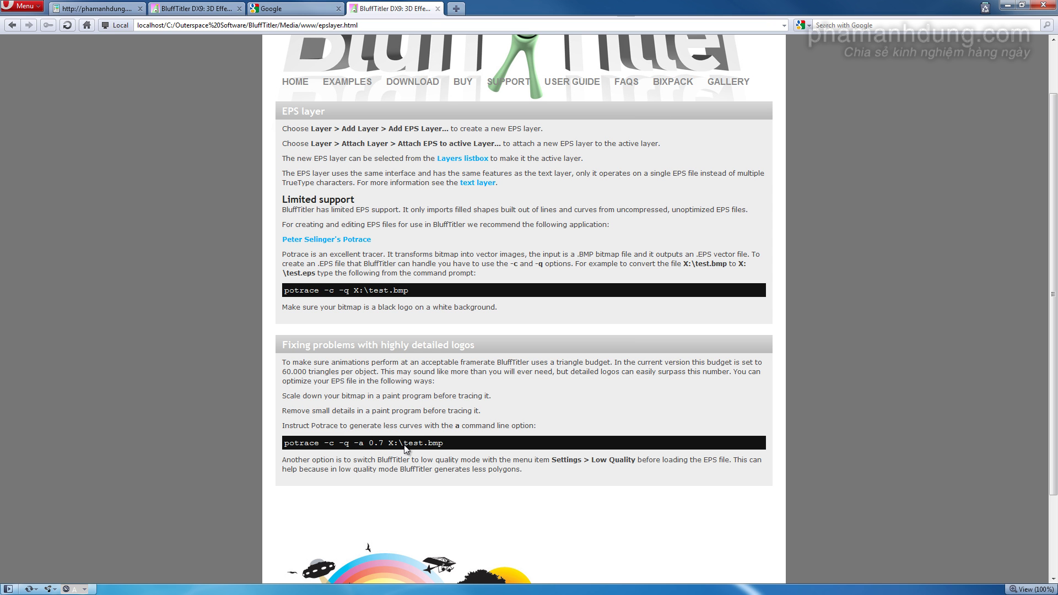
scroll(406, 447, "up", 2)
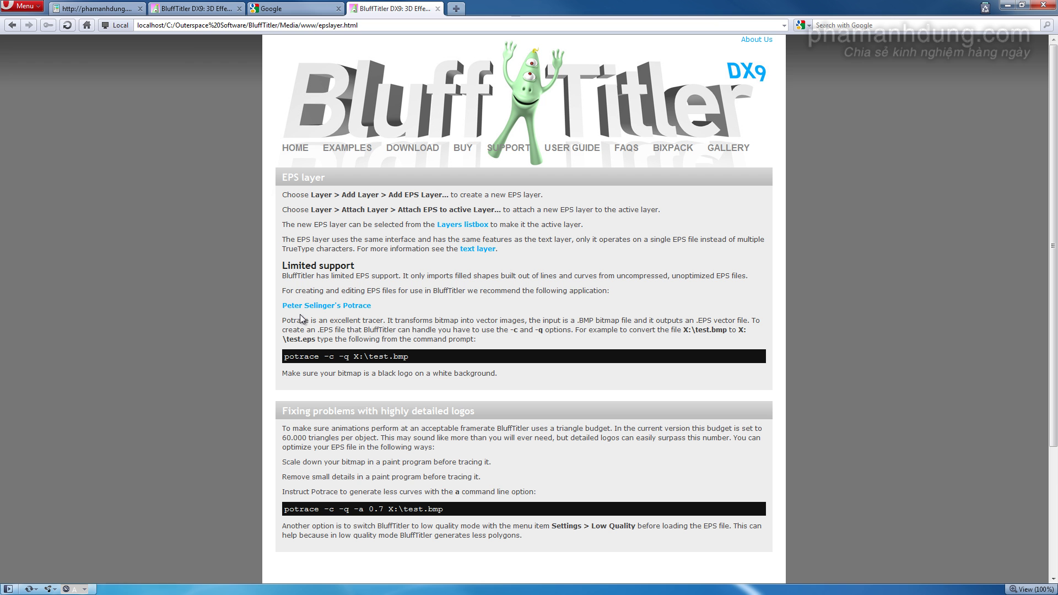
Step: Go to Peter Selinger's Potrace site and download potrace-1.10.win64.zip
left_click(345, 309)
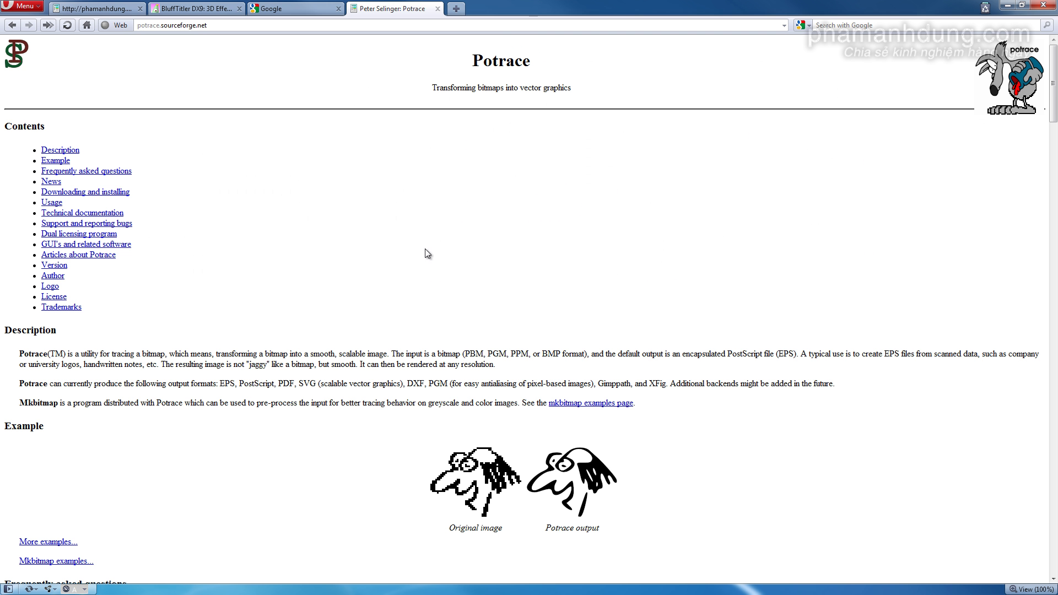
scroll(236, 252, "down", 3)
scroll(228, 253, "down", 2)
scroll(227, 252, "down", 4)
scroll(227, 252, "down", 1)
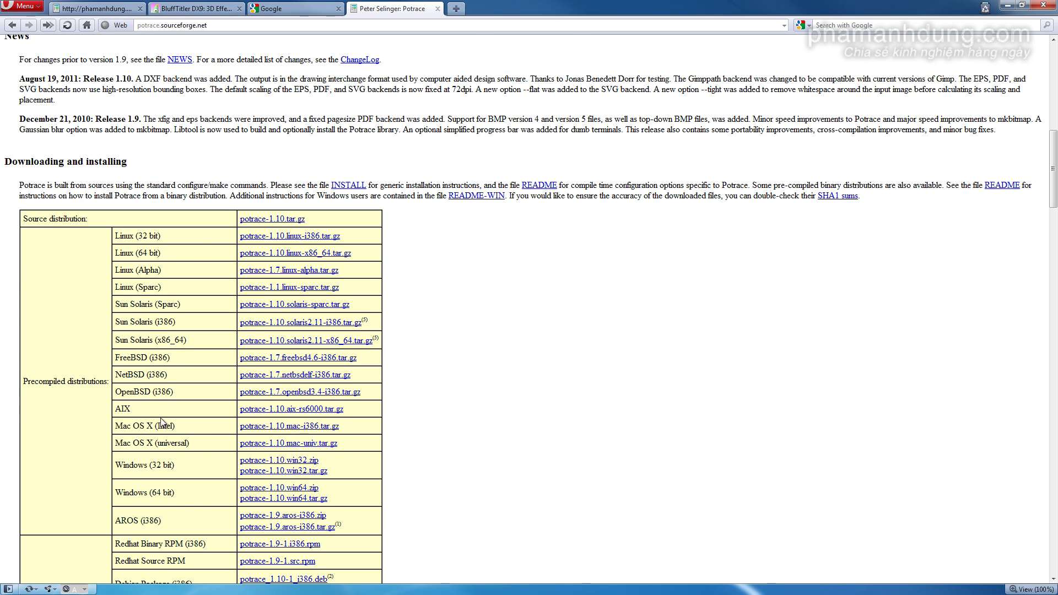
left_click(298, 490)
Step: Browse to the C:\Potrace folder in Windows Explorer, then minimize the window
key("super+e")
double_click(164, 92)
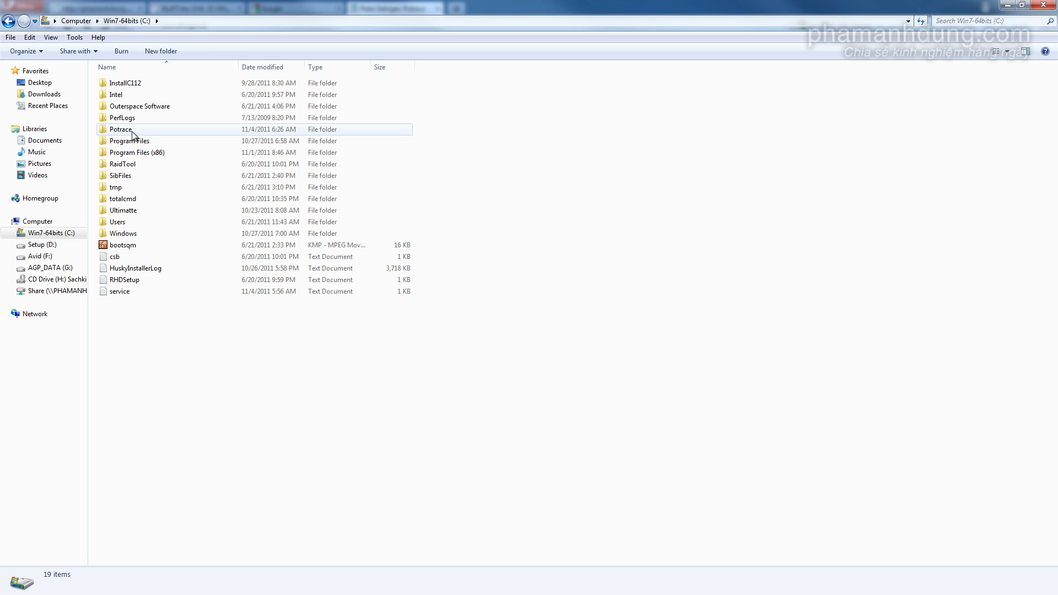
double_click(125, 130)
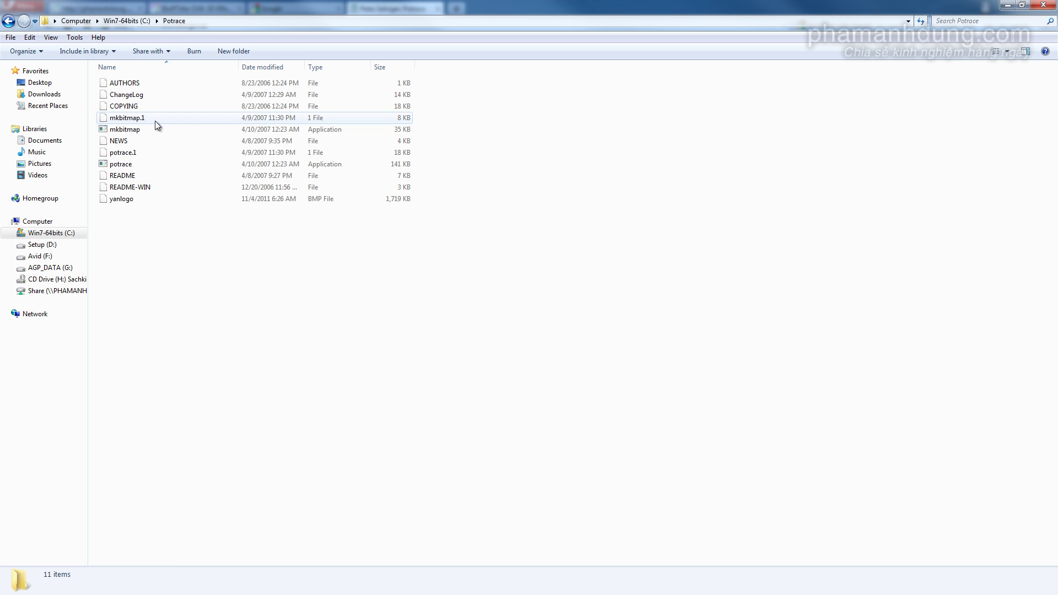
left_click(1005, 7)
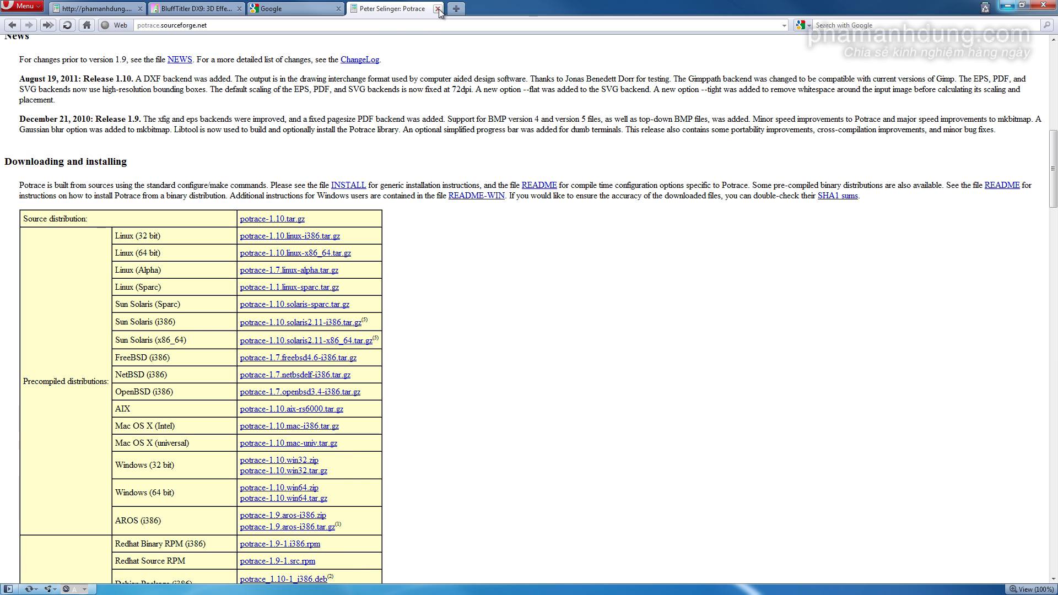
Step: Close the Potrace tab and search Google Images for 'yantv logo'
left_click(438, 9)
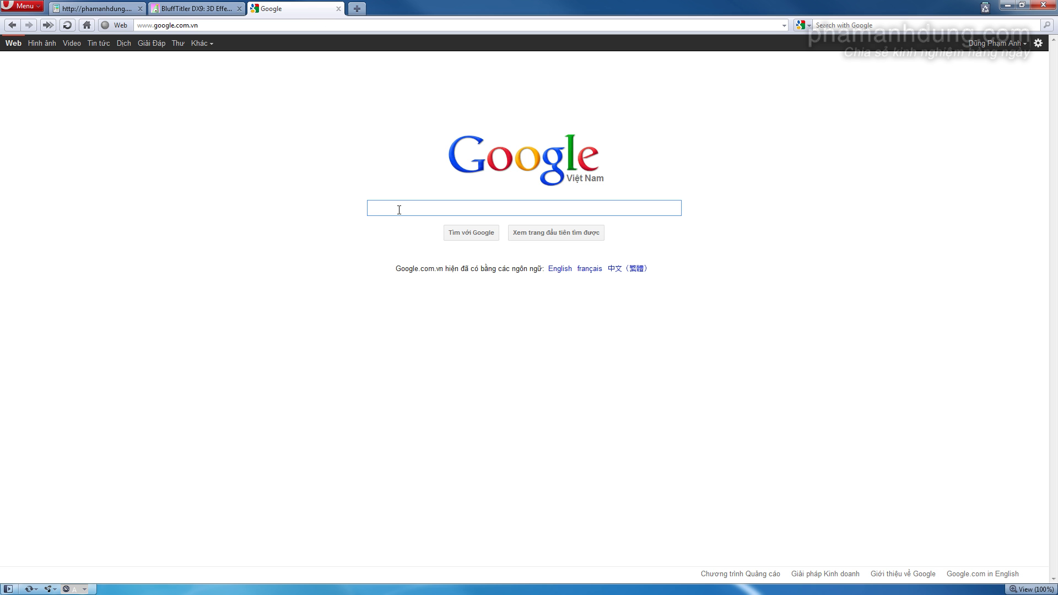
type("logo")
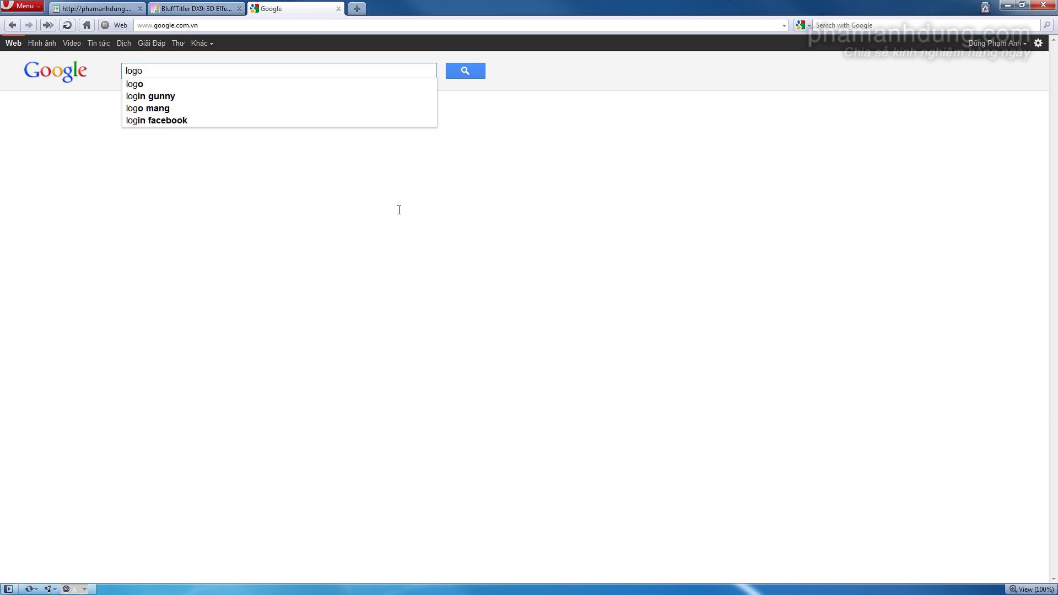
key("BackSpace")
key("BackSpace")
key("BackSpace")
type("yantv logo")
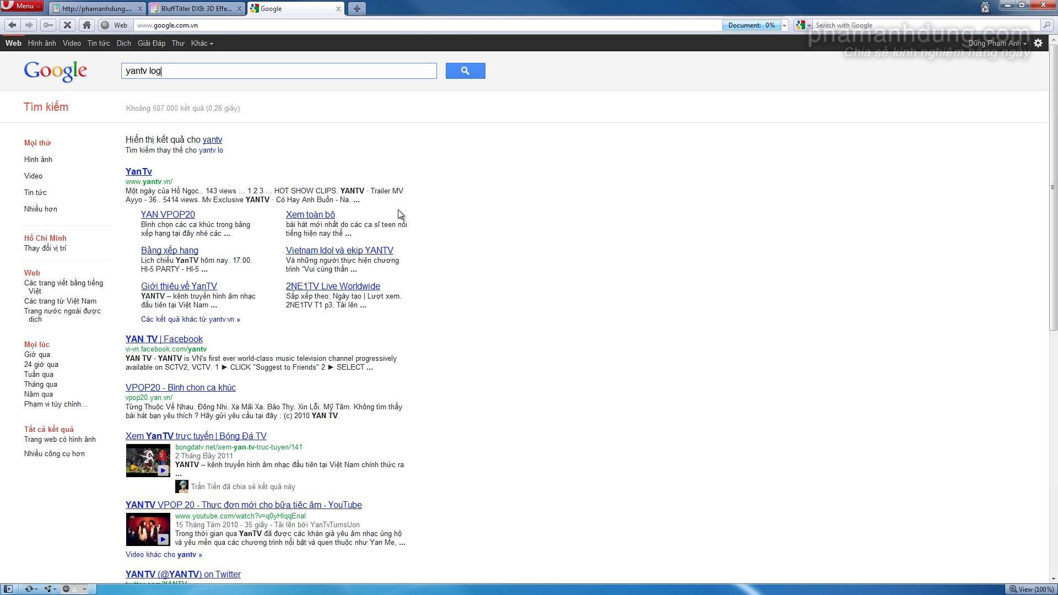
key("Return")
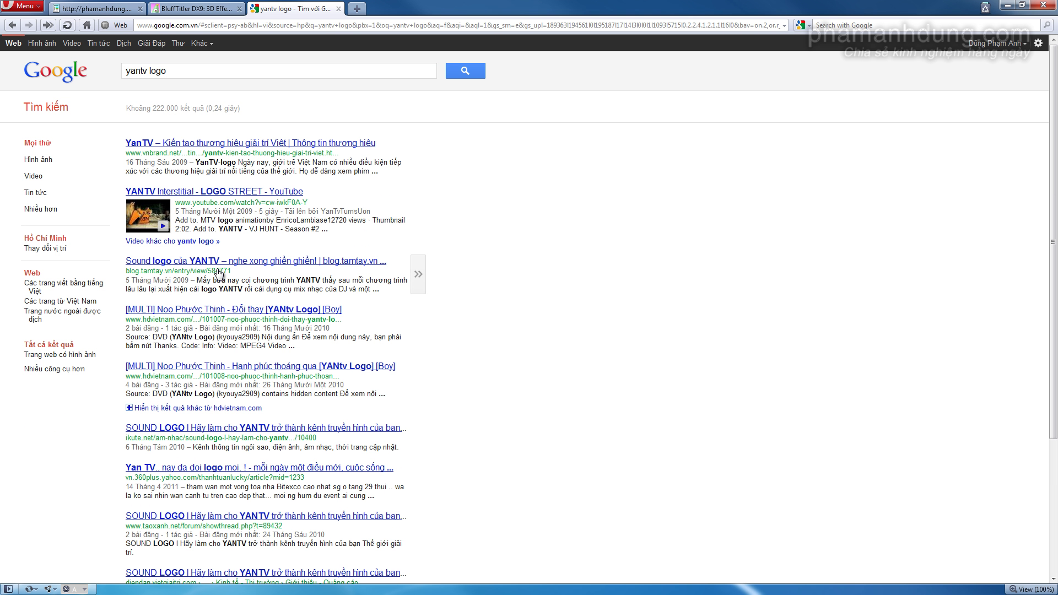
left_click(39, 164)
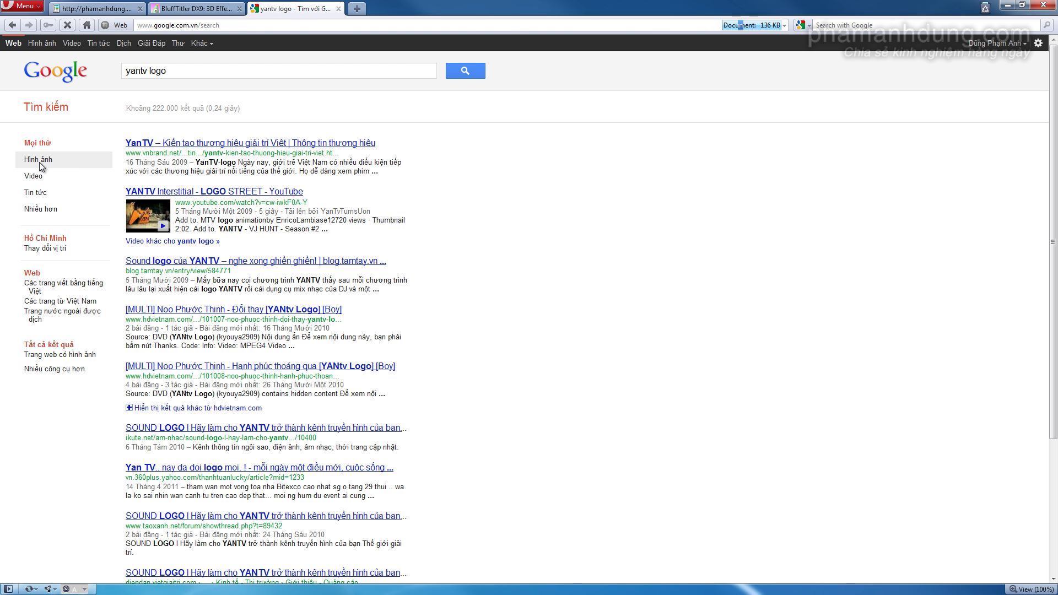
mouse_move(599, 170)
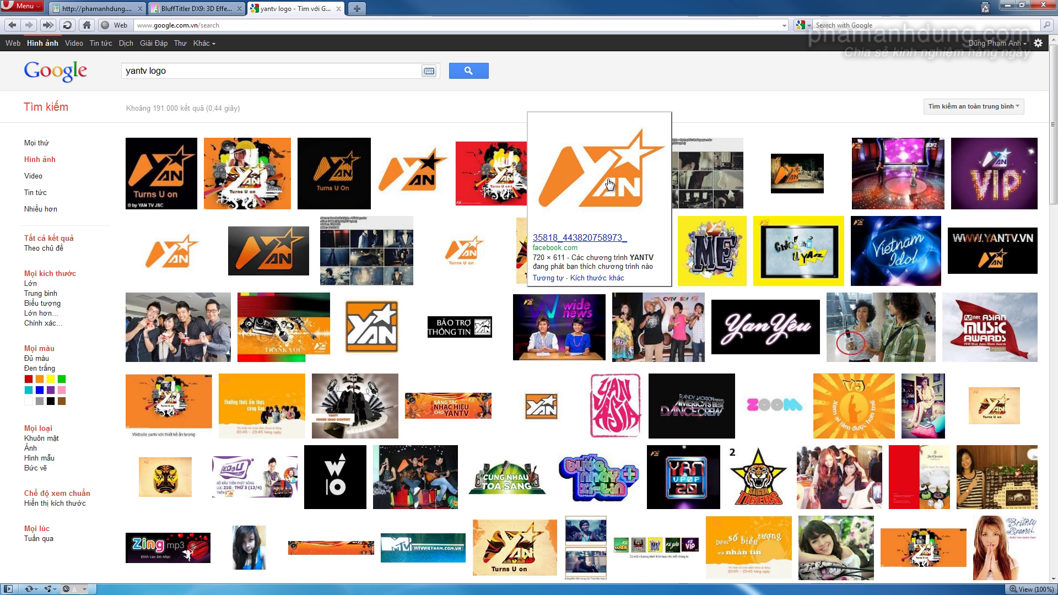
Step: Copy the large orange YAN logo image and switch to Photoshop
left_click(607, 181)
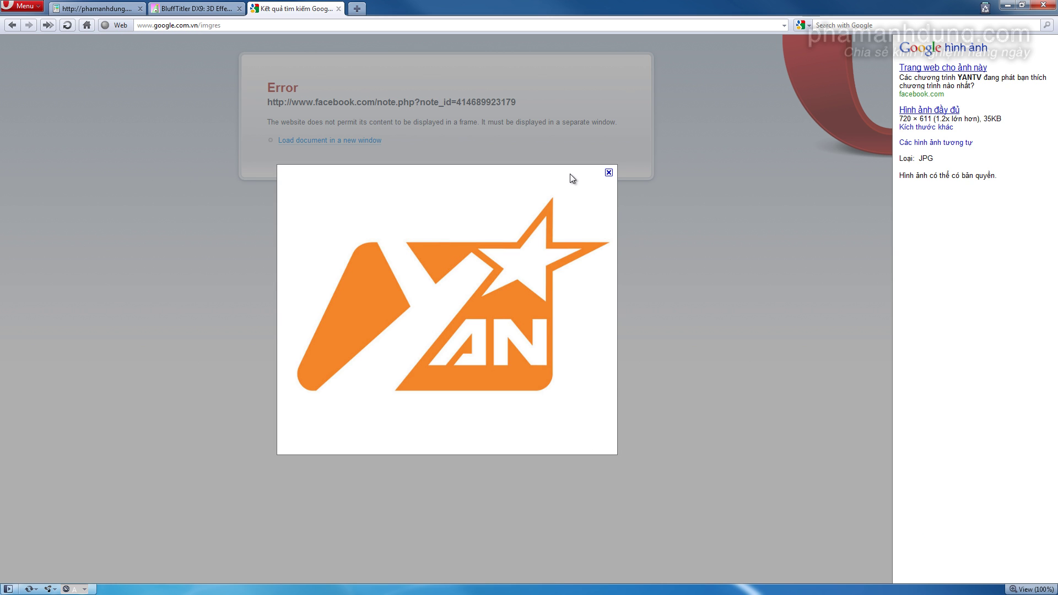
right_click(499, 298)
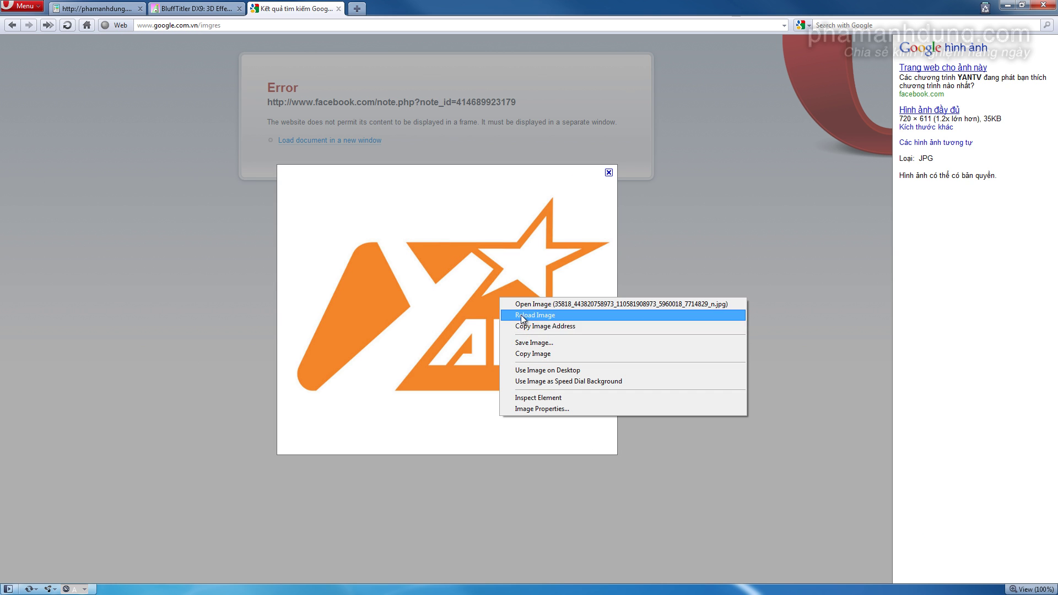
left_click(526, 354)
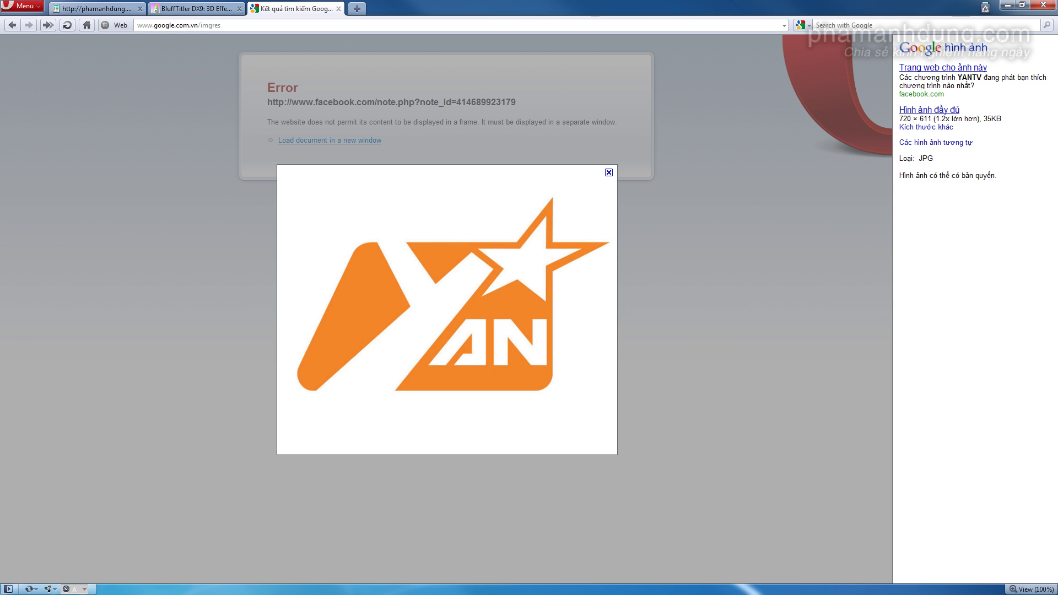
key("alt+Tab")
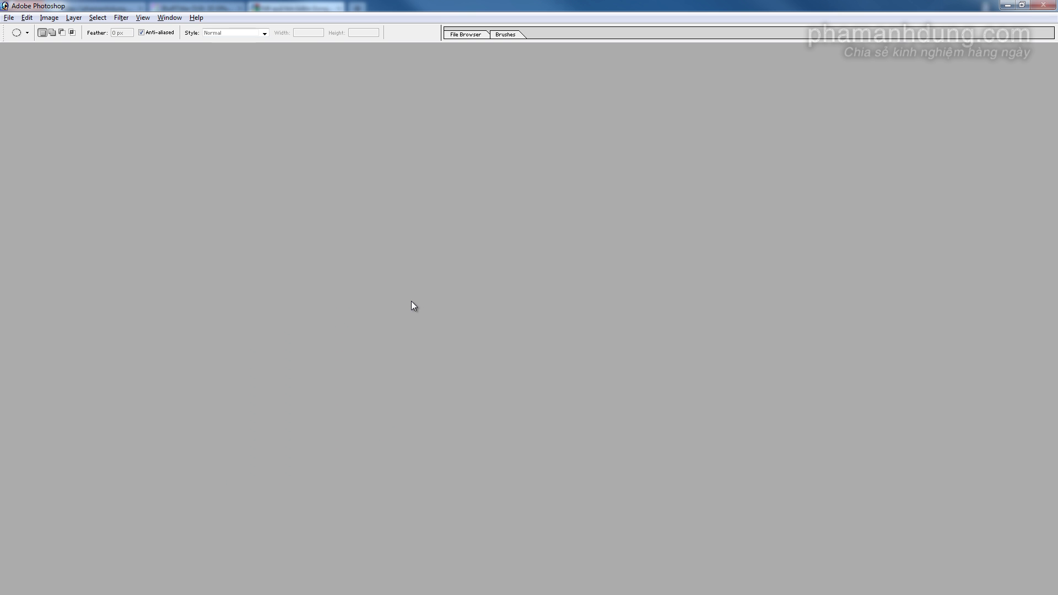
Step: Create a new 720 × 611 document and paste the YAN logo in as Layer 1
key("ctrl+n")
left_click(389, 170)
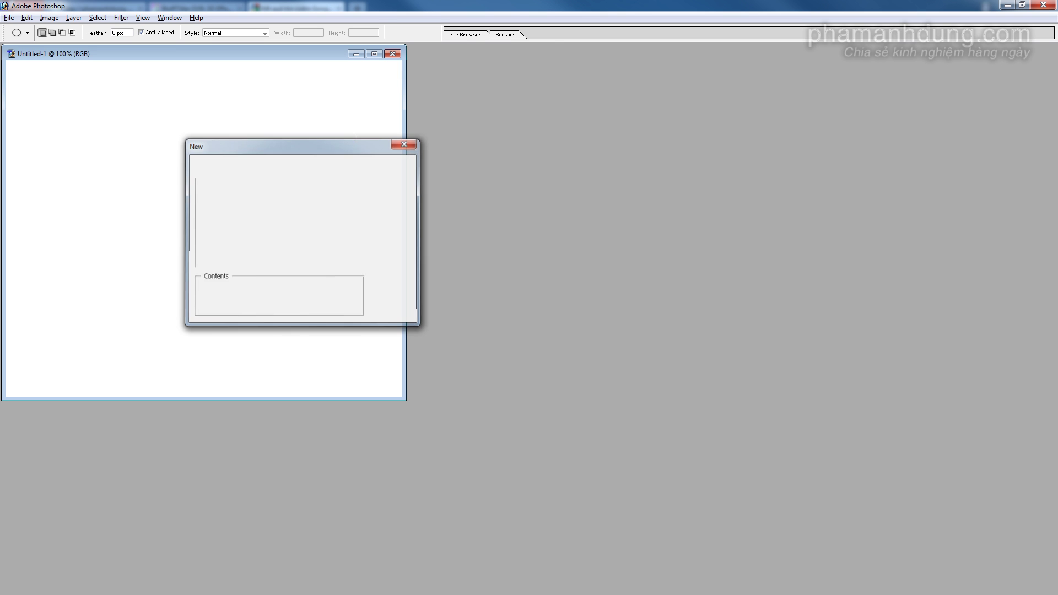
left_click_drag(224, 55, 362, 124)
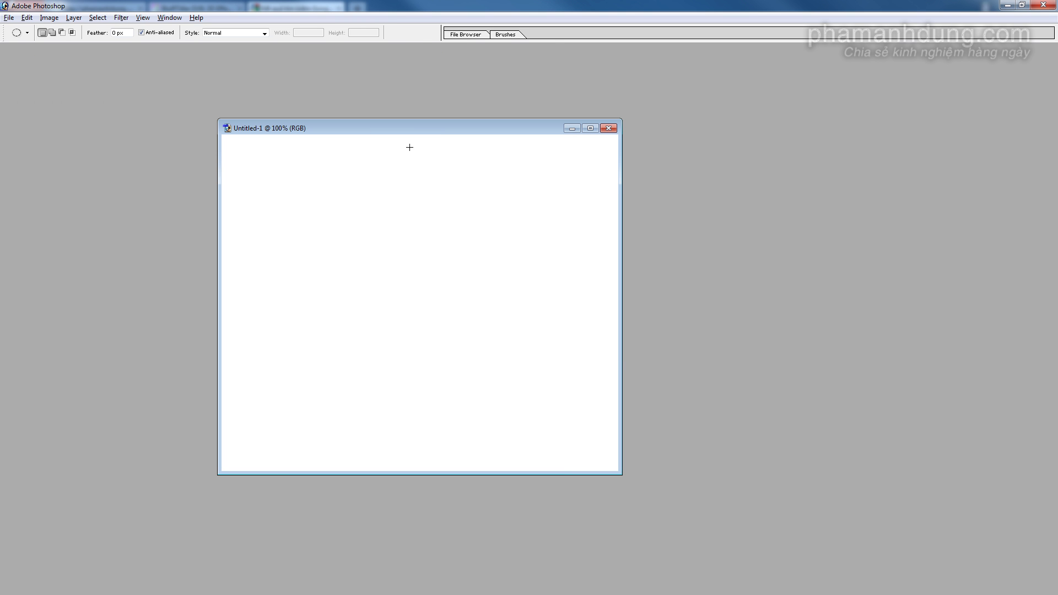
left_click(26, 17)
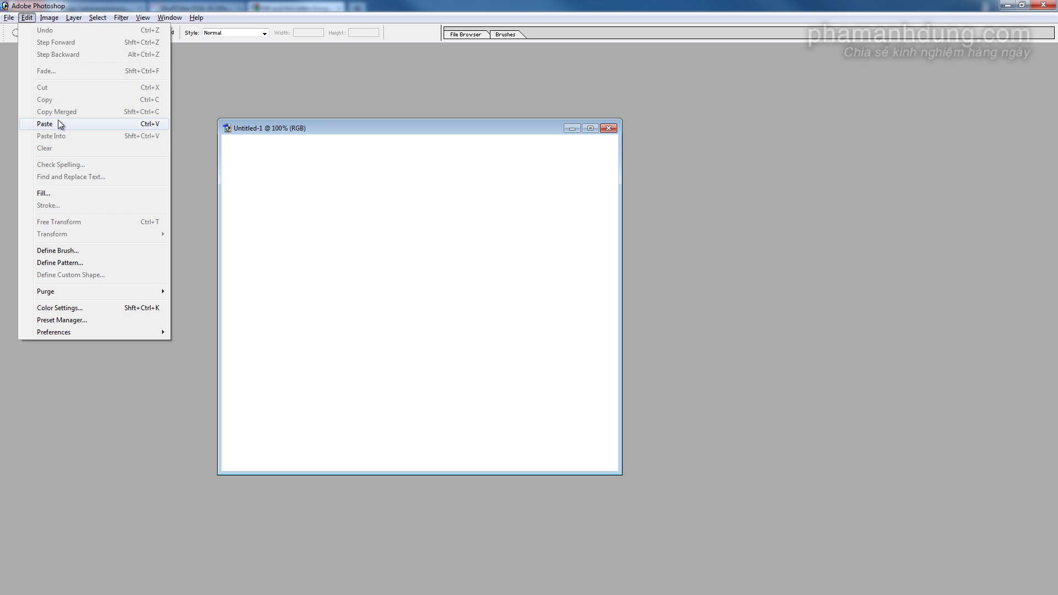
left_click(58, 120)
left_click_drag(408, 132, 459, 145)
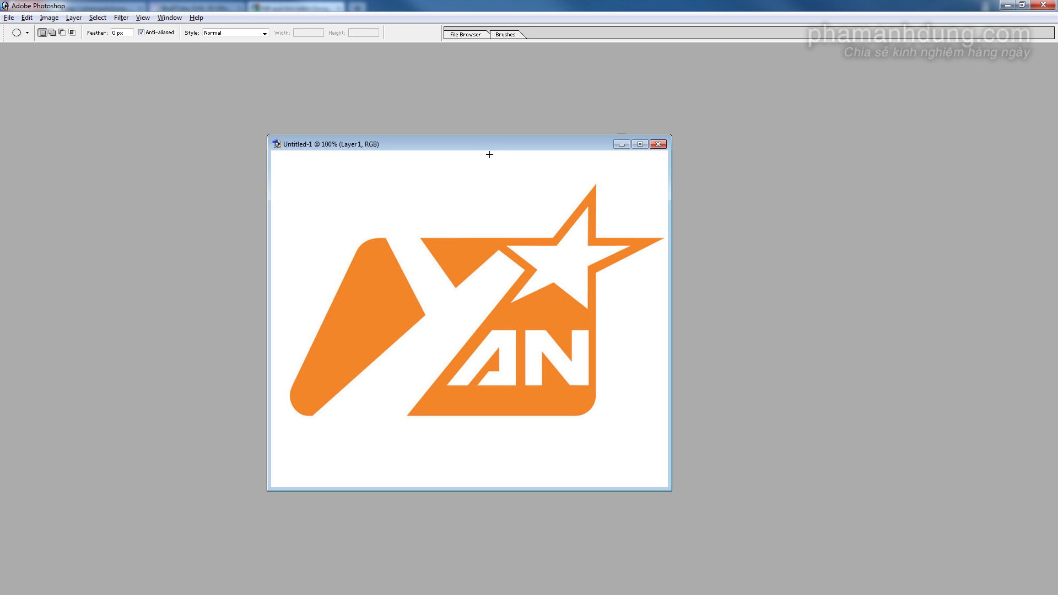
left_click_drag(487, 145, 494, 152)
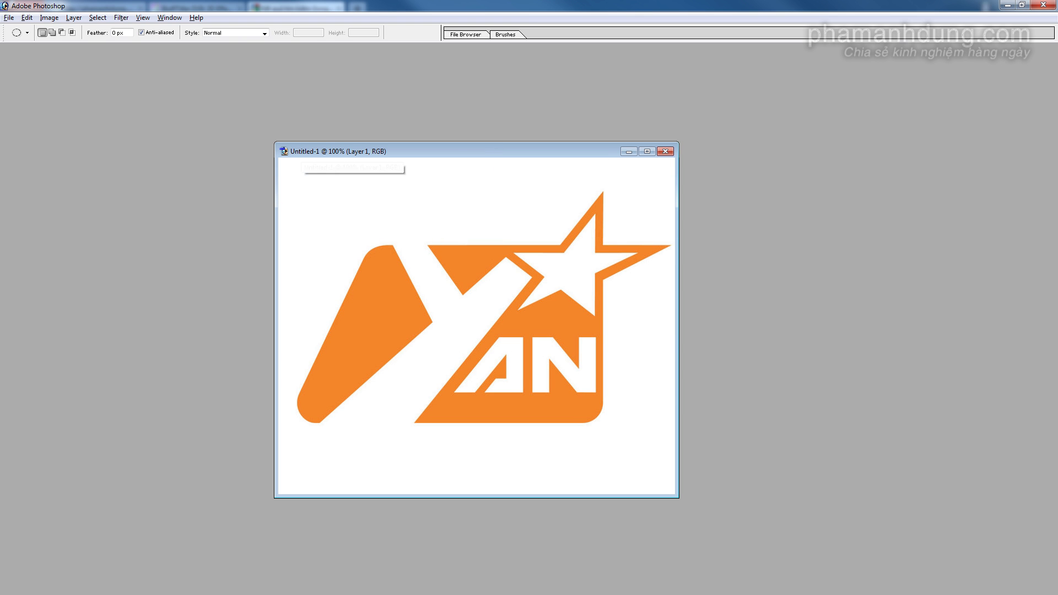
Step: Start a second new Custom-size document, then cancel it
left_click(9, 17)
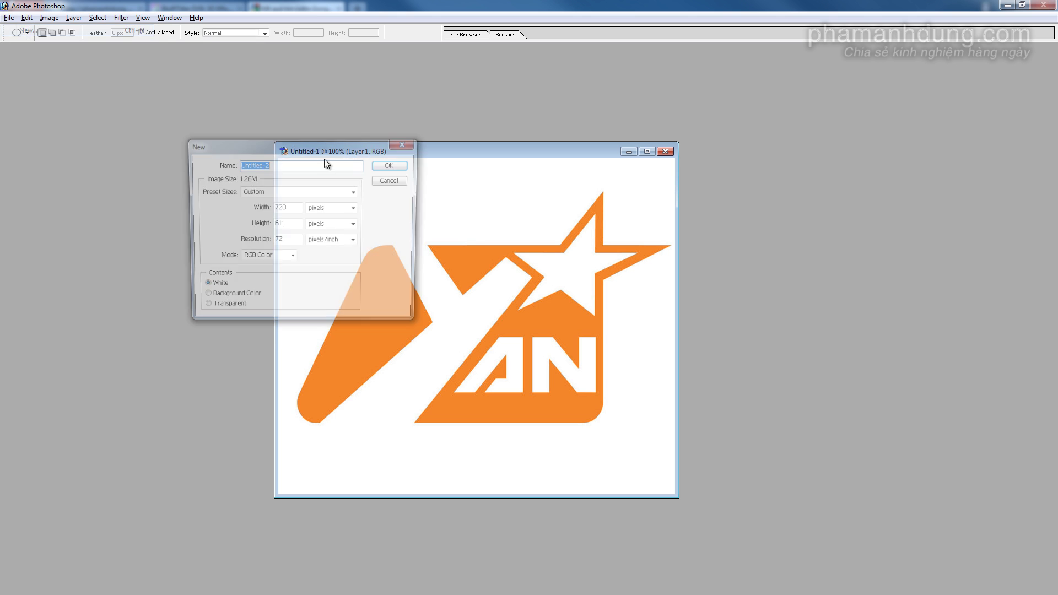
left_click(297, 192)
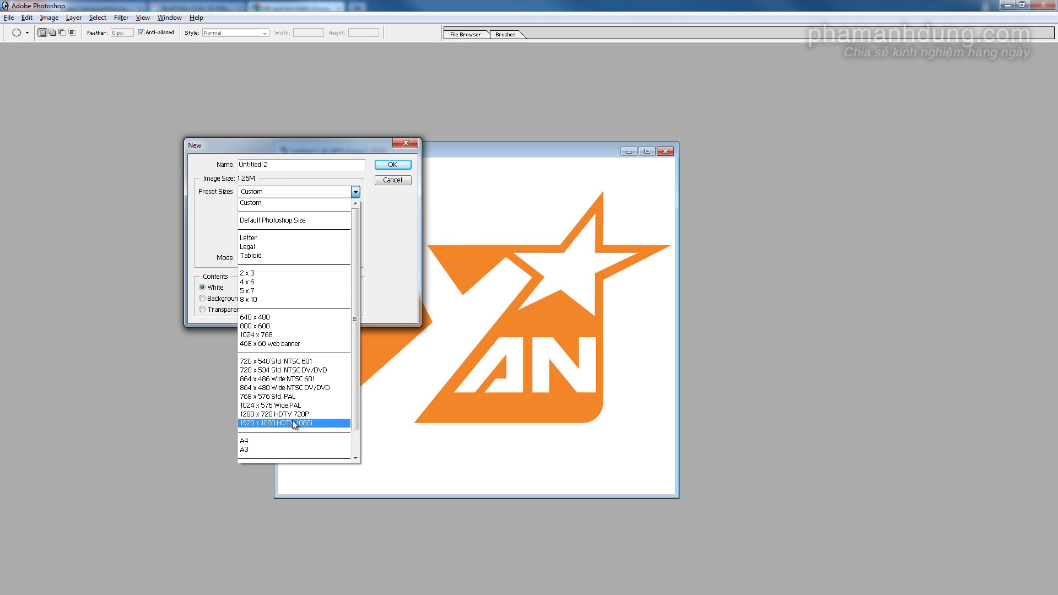
left_click(392, 185)
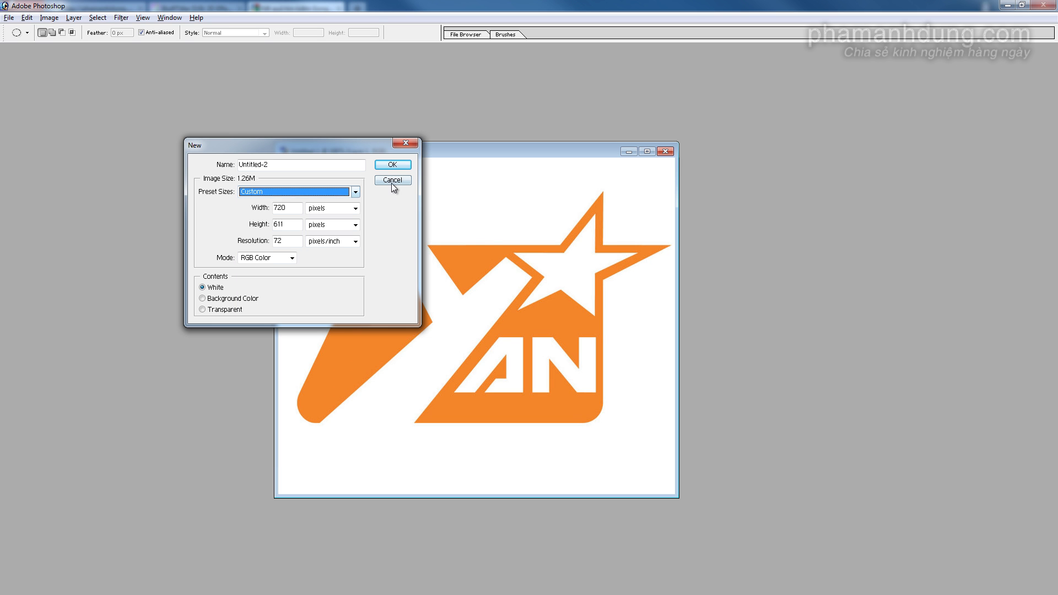
left_click(391, 180)
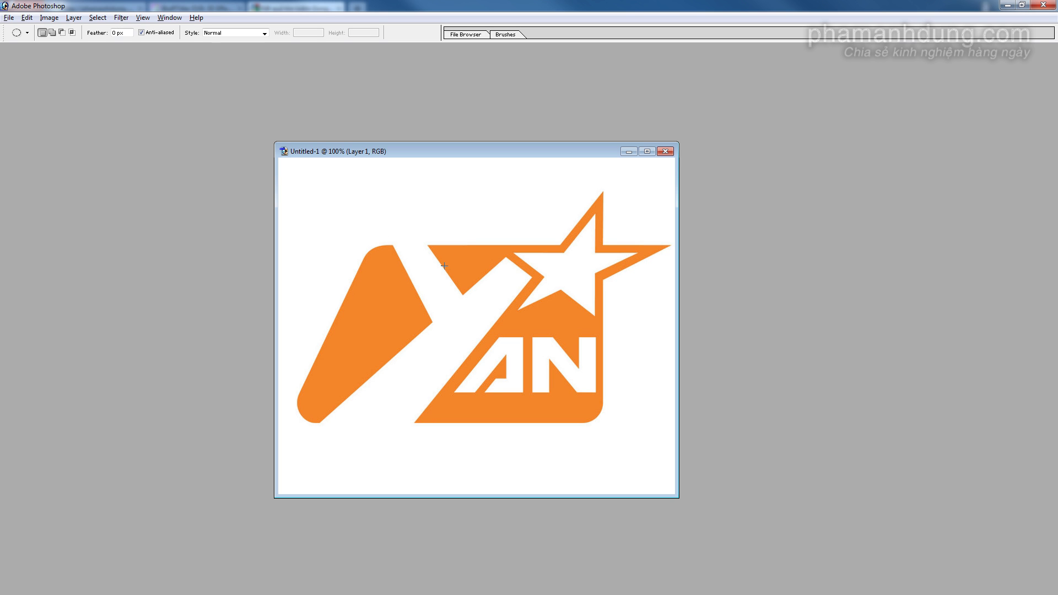
Step: Desaturate the orange logo with Hue/Saturation
left_click(49, 18)
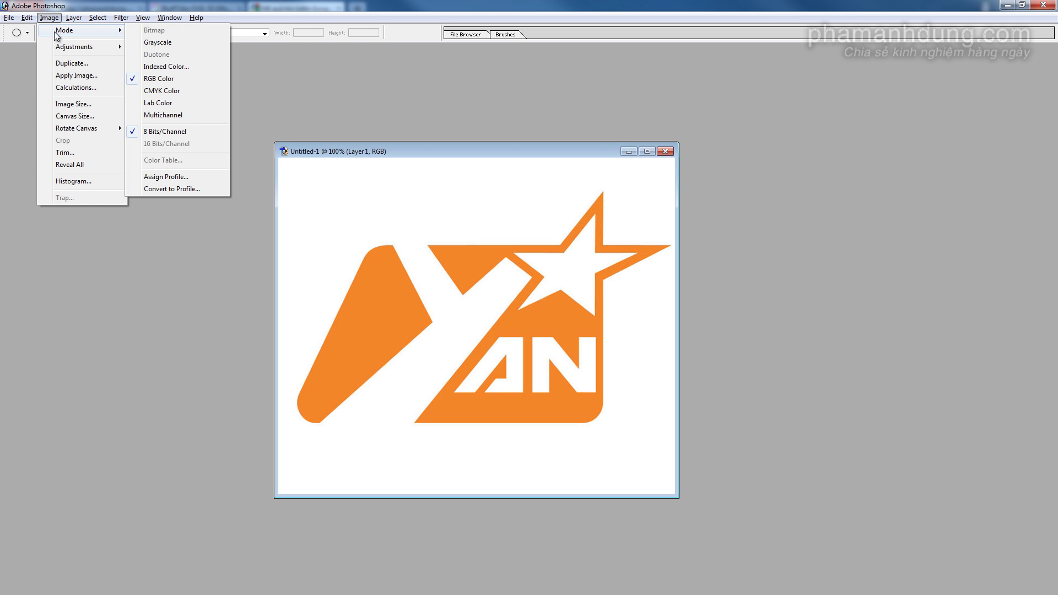
mouse_move(74, 47)
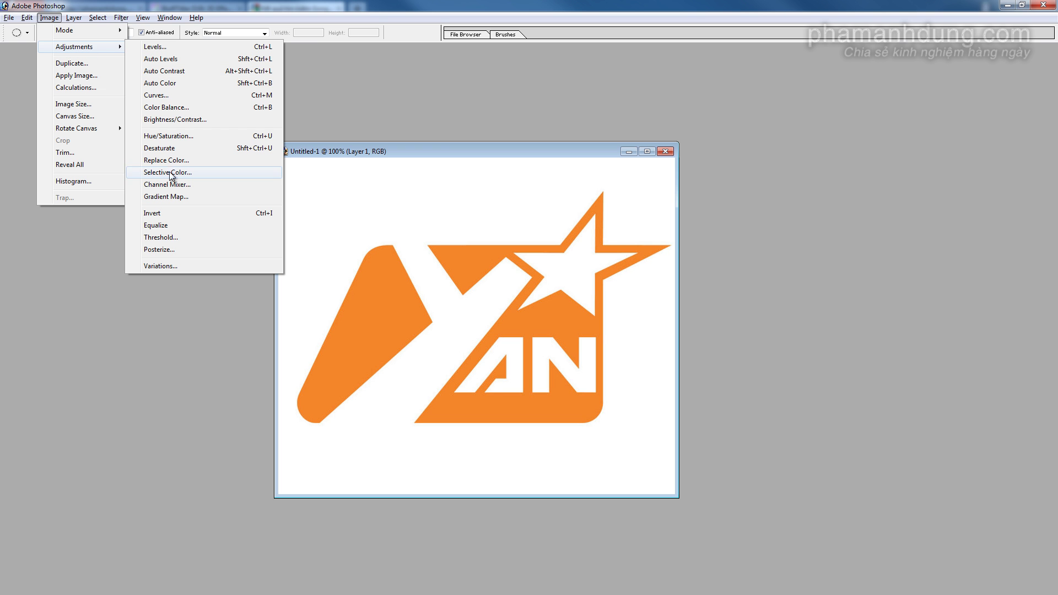
left_click(177, 138)
left_click_drag(761, 285, 610, 284)
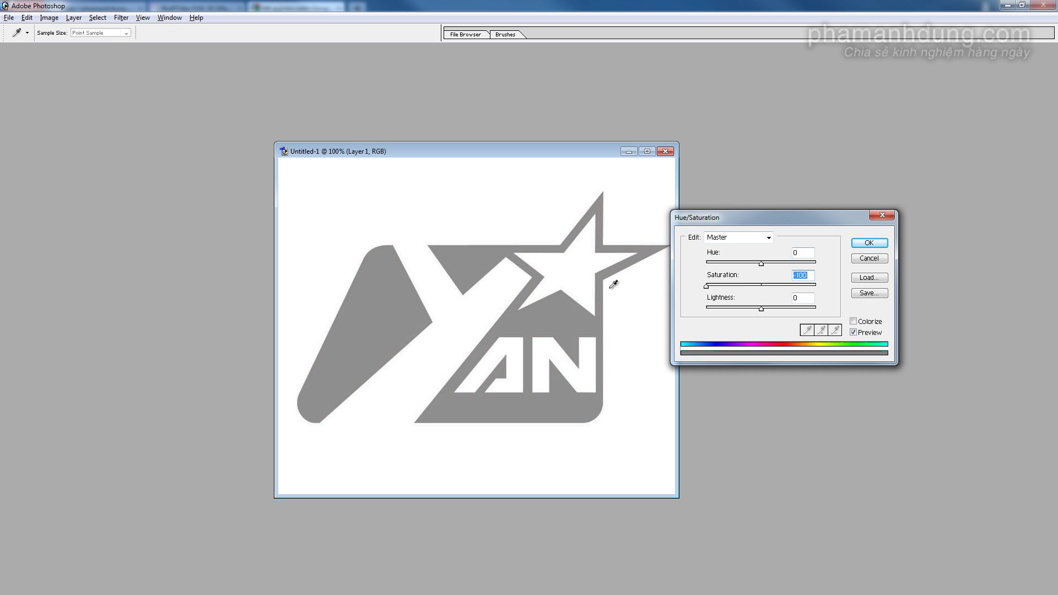
left_click(869, 243)
Step: Apply Levels with input 130 / 1.00 / 207 to make the logo near-black on white
left_click(49, 17)
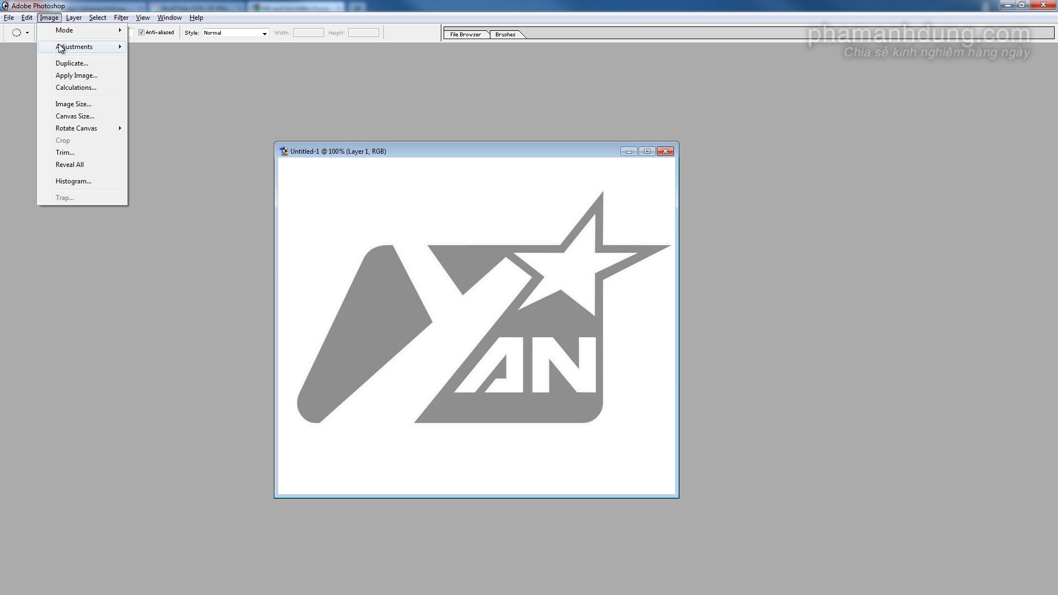
mouse_move(74, 47)
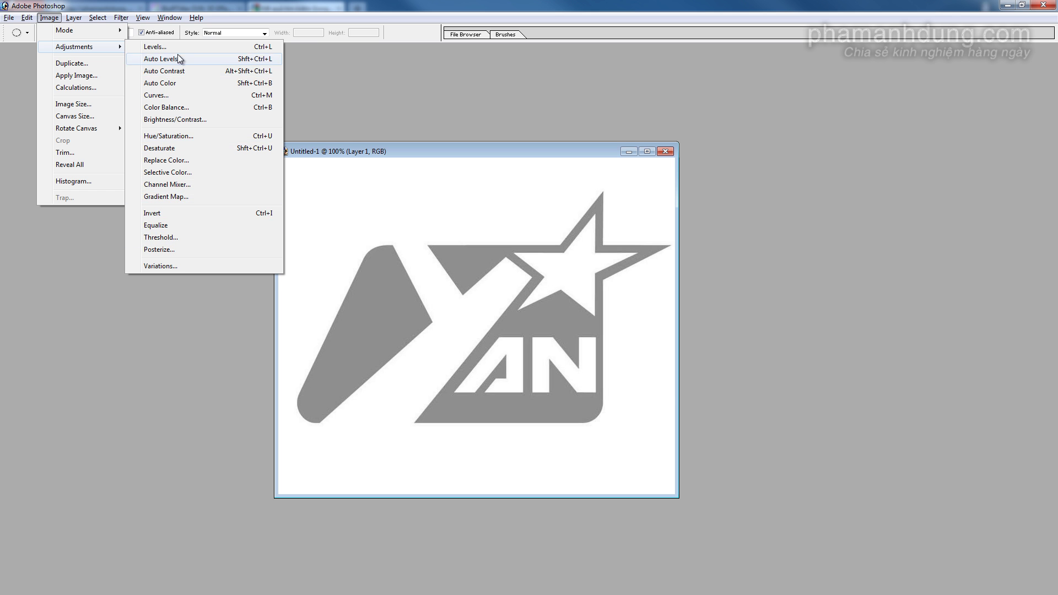
left_click(175, 47)
left_click_drag(652, 340, 708, 343)
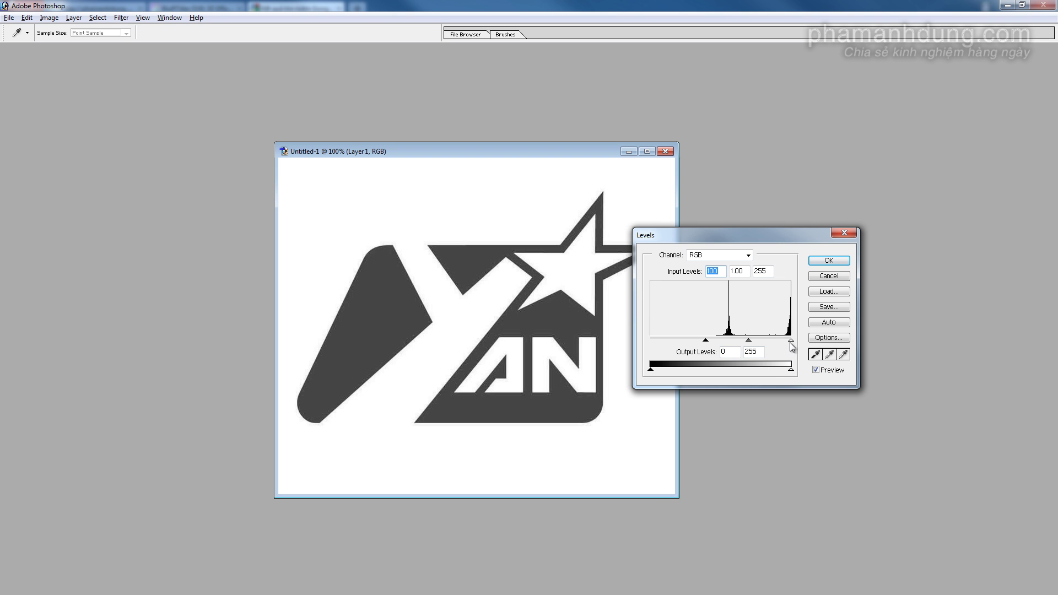
left_click_drag(791, 342, 721, 346)
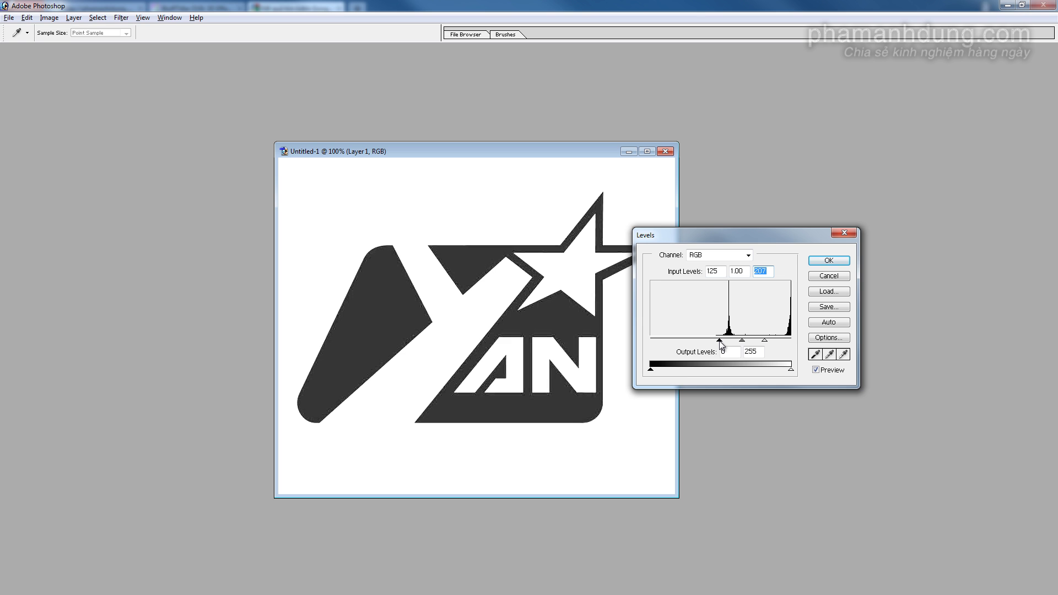
left_click(719, 342)
left_click_drag(717, 343, 720, 343)
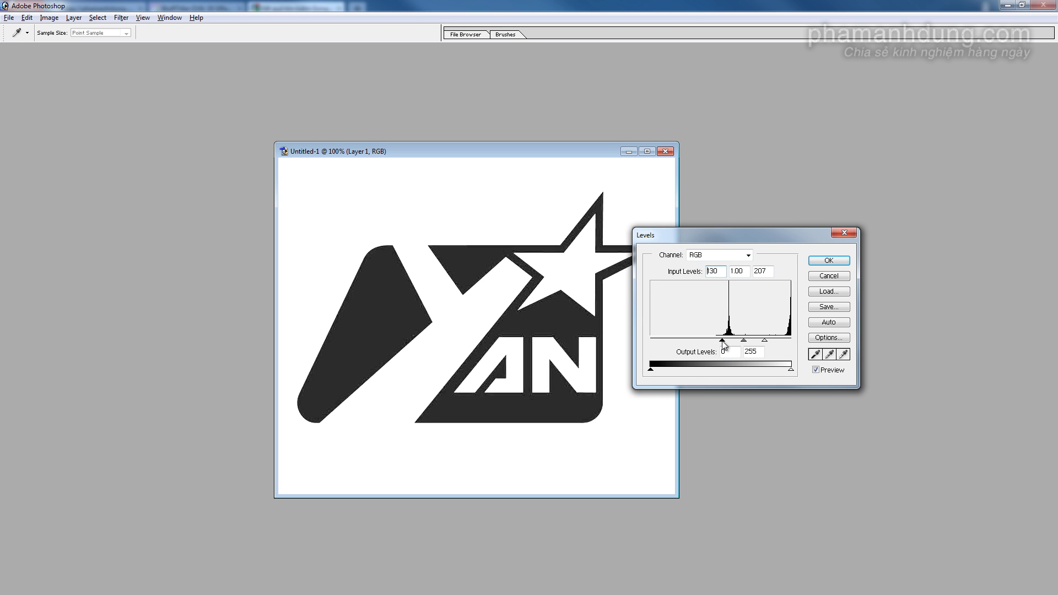
left_click(825, 261)
key("m")
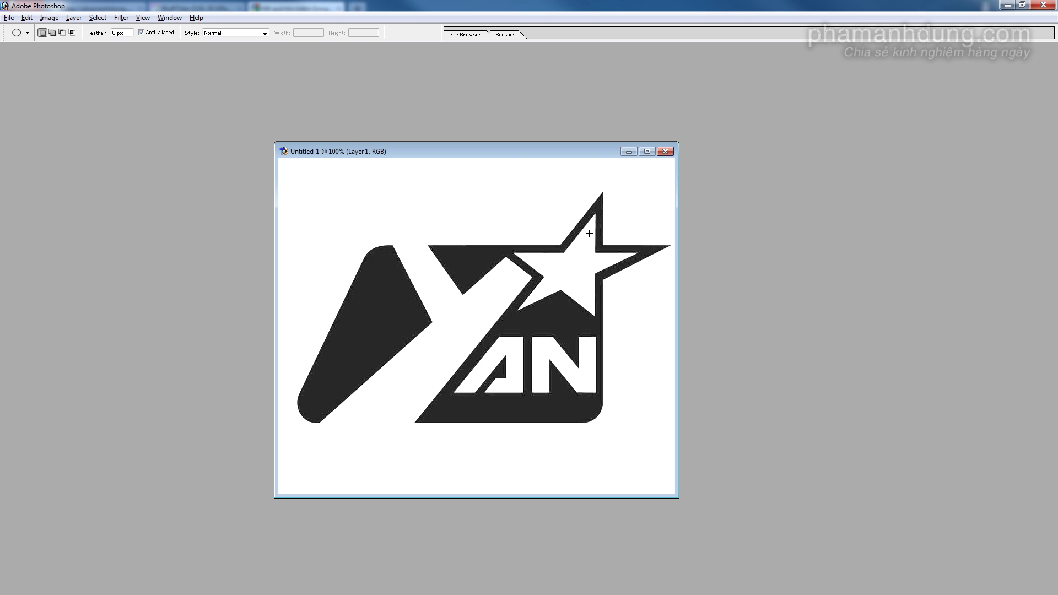
Step: Save the logo as yanlogo BMP in C:\Potrace, choosing 32-bit depth
left_click_drag(475, 152, 522, 150)
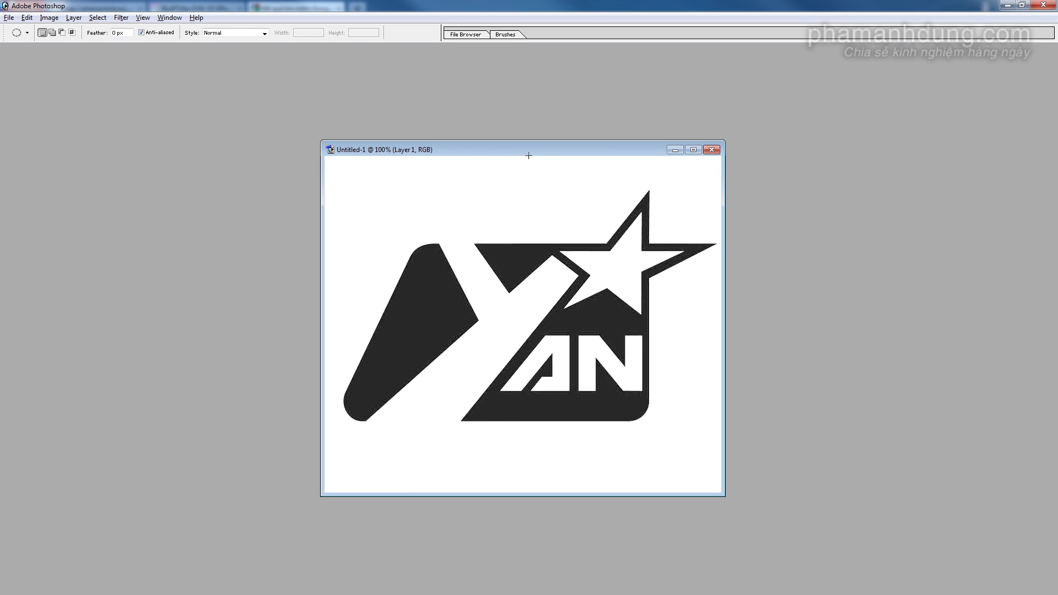
left_click(9, 17)
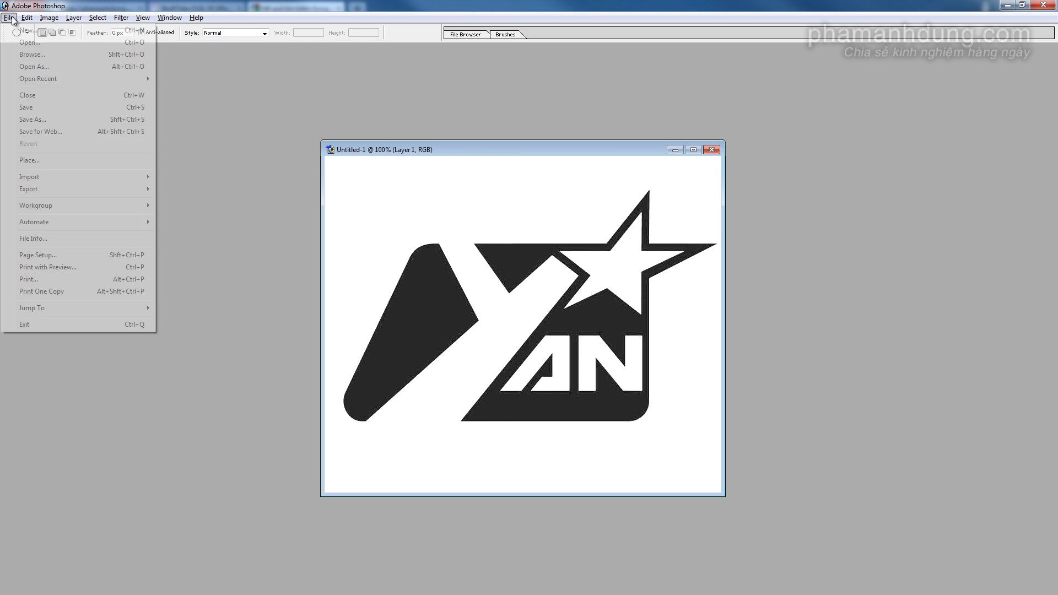
left_click(44, 119)
left_click(280, 451)
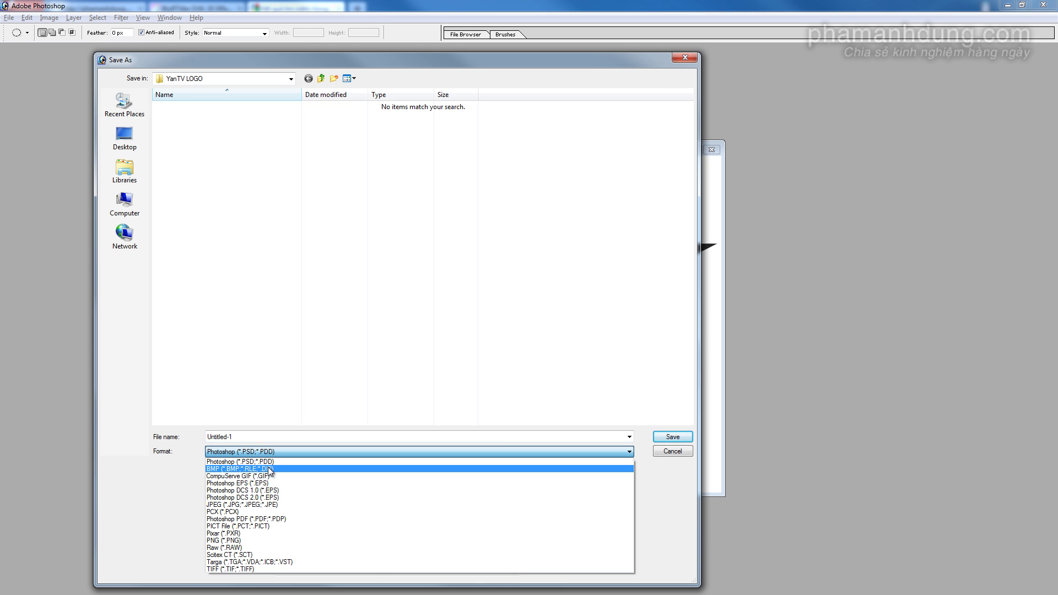
left_click(268, 466)
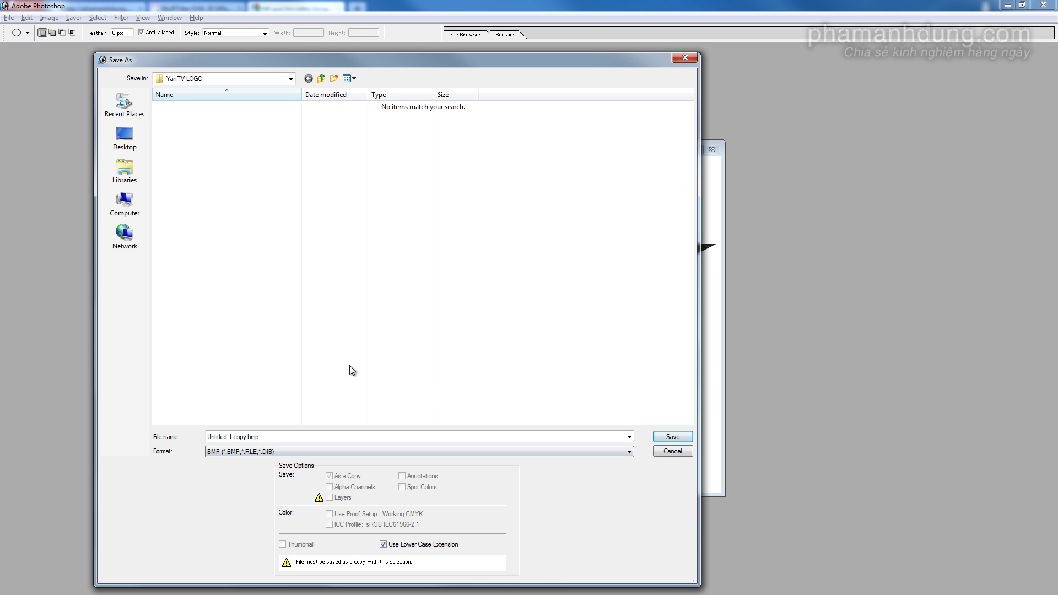
left_click(179, 80)
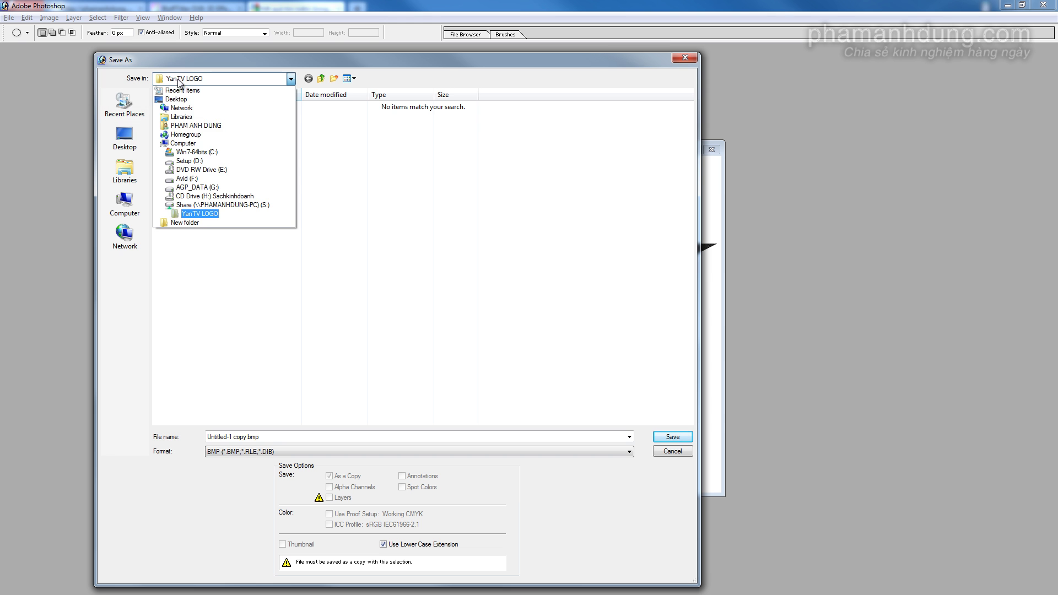
left_click(198, 152)
double_click(196, 152)
left_click(188, 134)
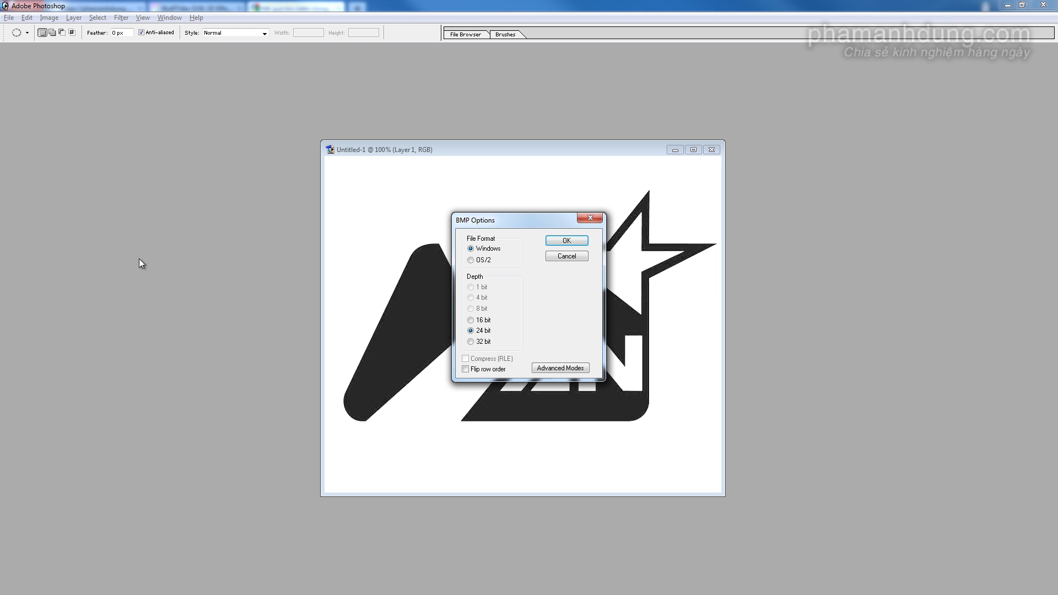
left_click(483, 341)
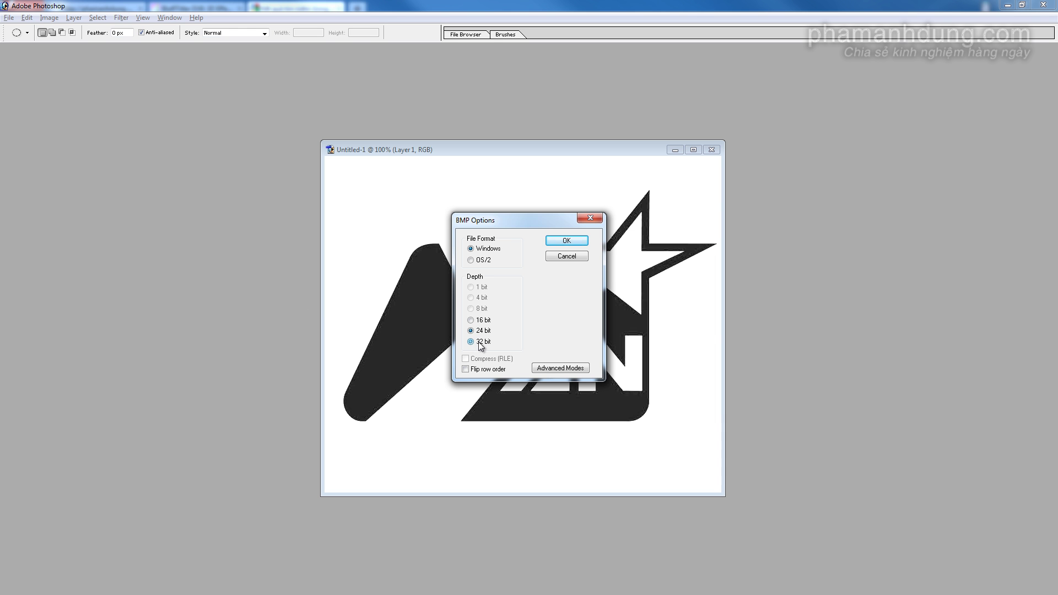
Step: Confirm the BMP options, minimize Photoshop and Opera, and open BluffTitler's User Guide
left_click(567, 243)
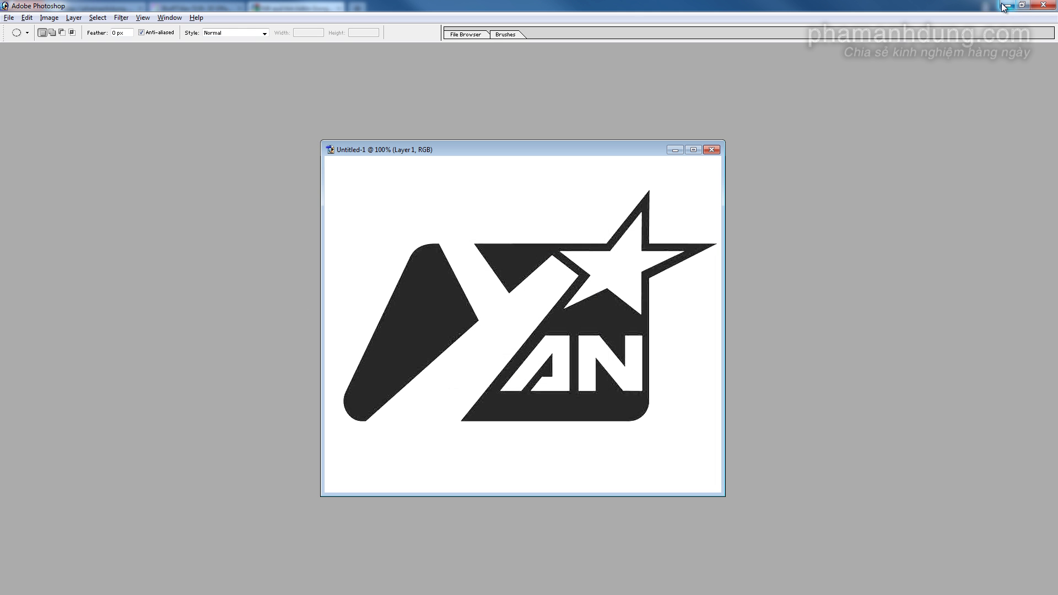
left_click(1007, 6)
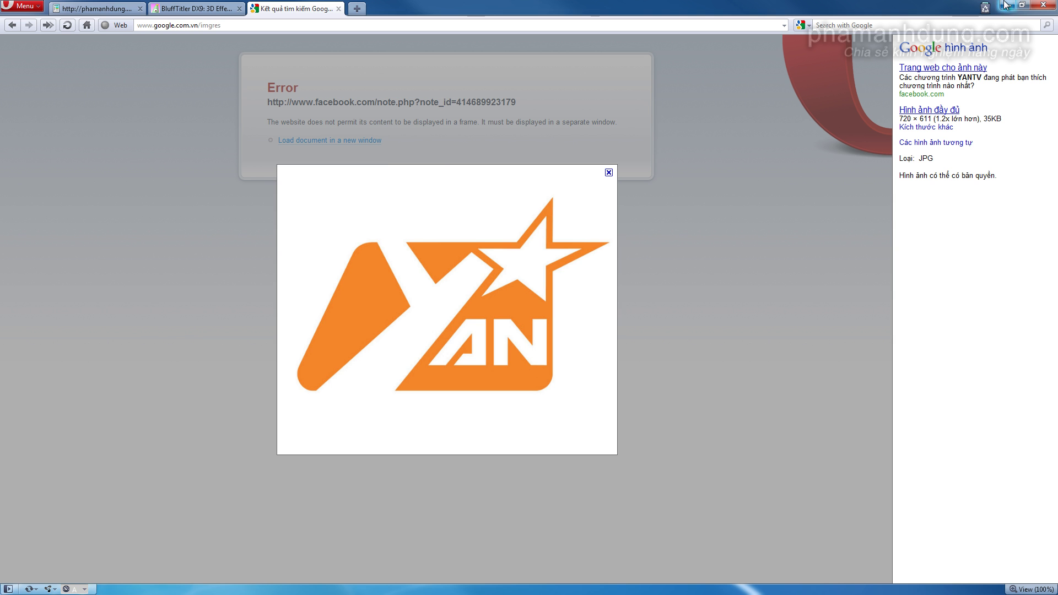
left_click(1008, 5)
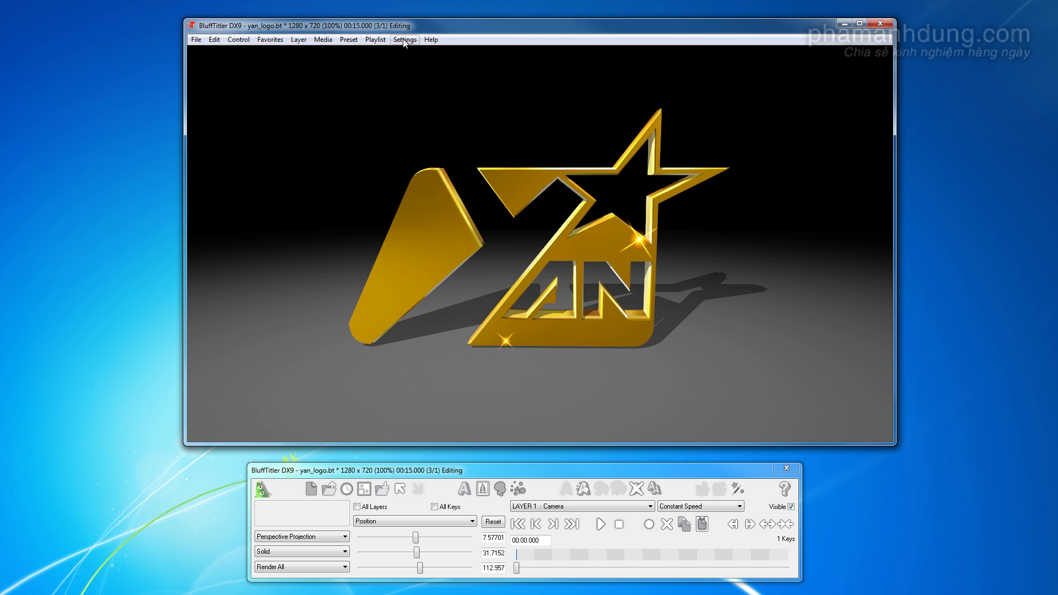
left_click(430, 43)
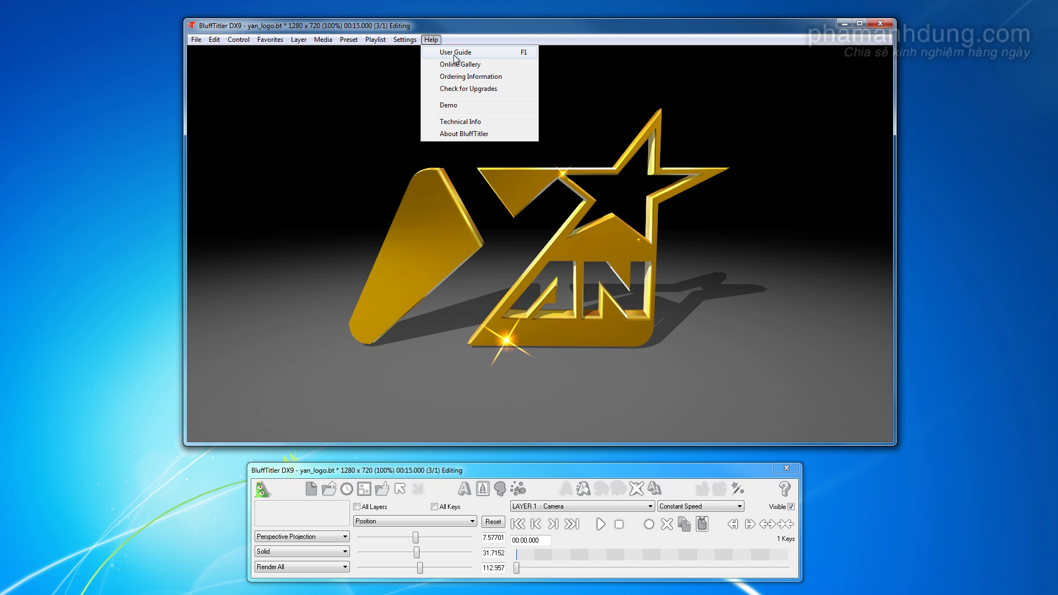
left_click(454, 53)
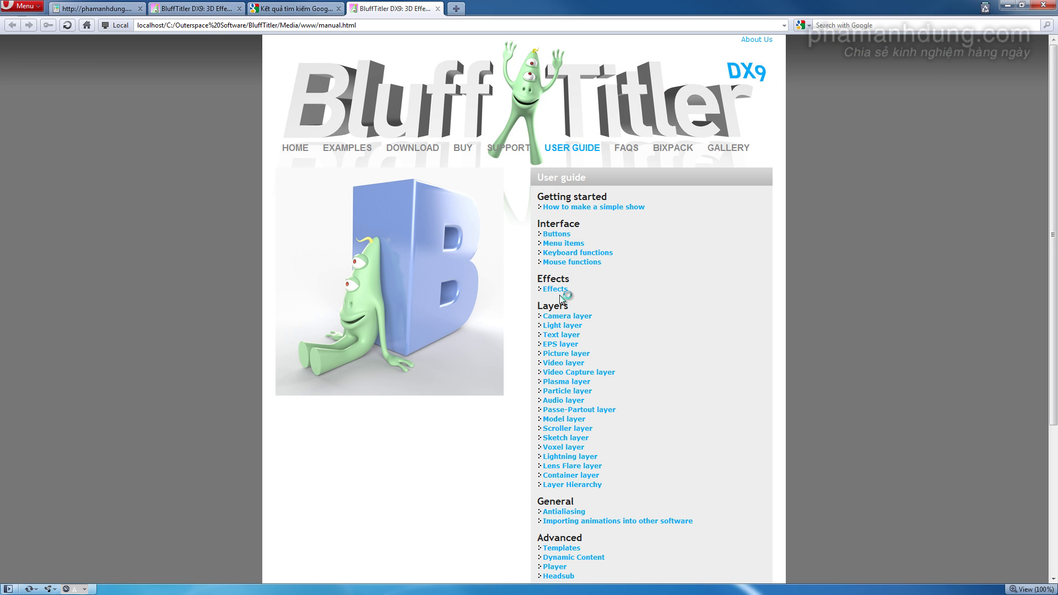
Step: Copy the 'potrace -c -q -a 0.7' command from the EPS layer page and open Windows Run
left_click(560, 345)
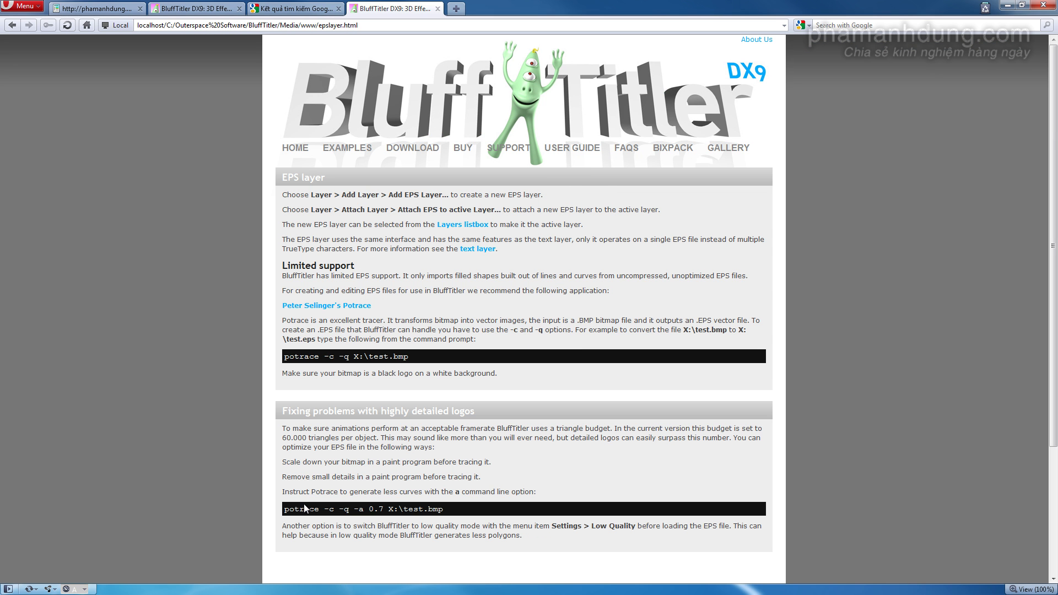
left_click_drag(285, 515, 441, 516)
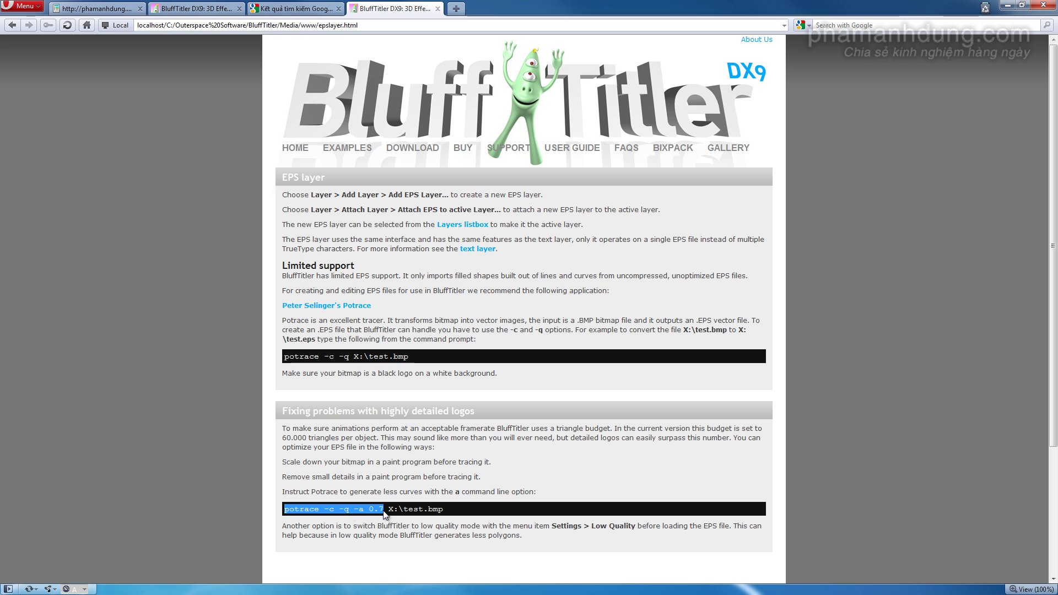
right_click(441, 517)
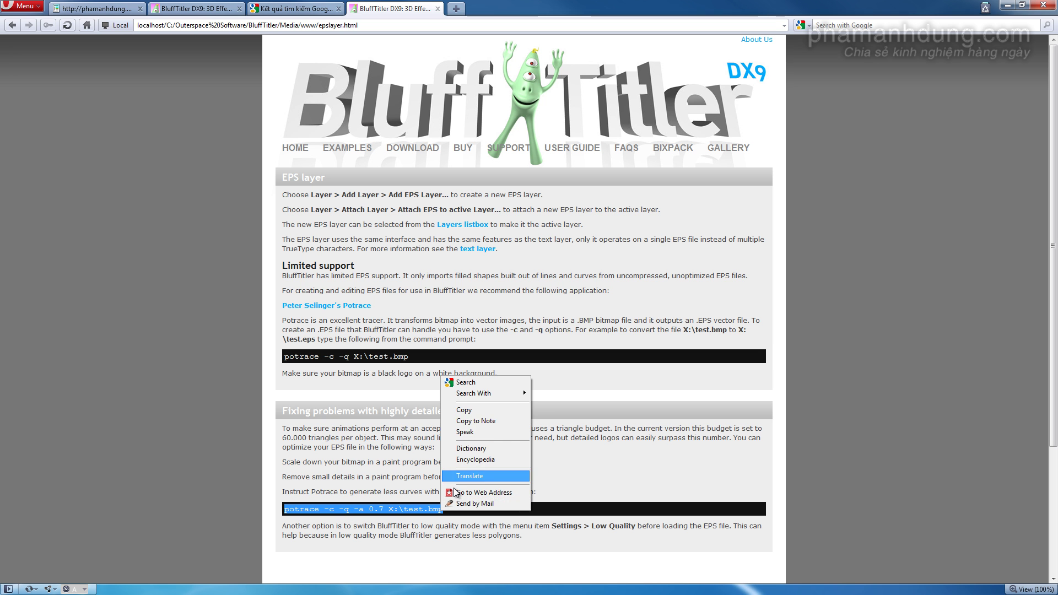
left_click(467, 411)
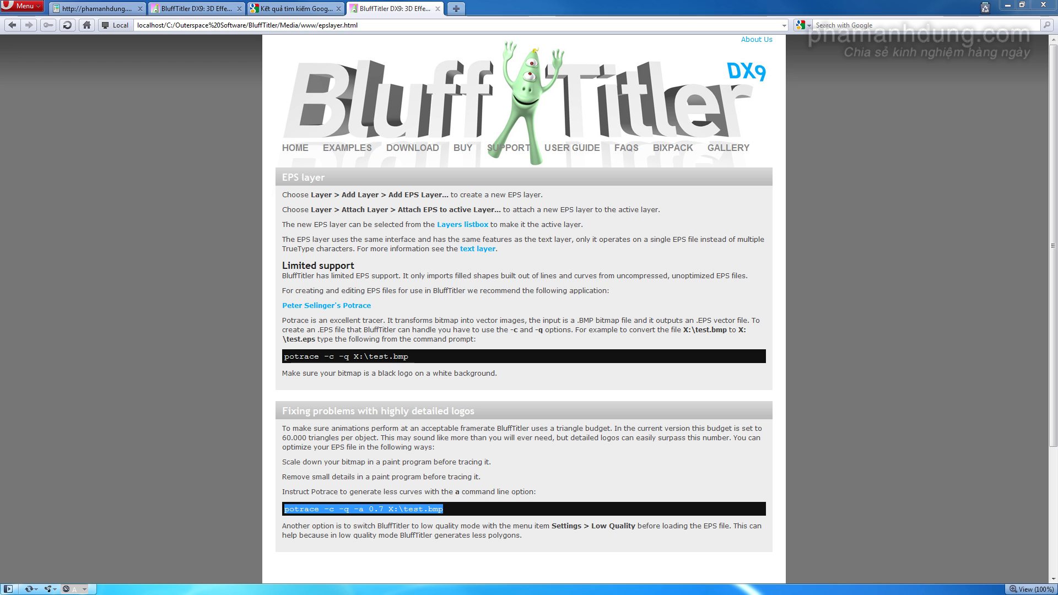
key("super+r")
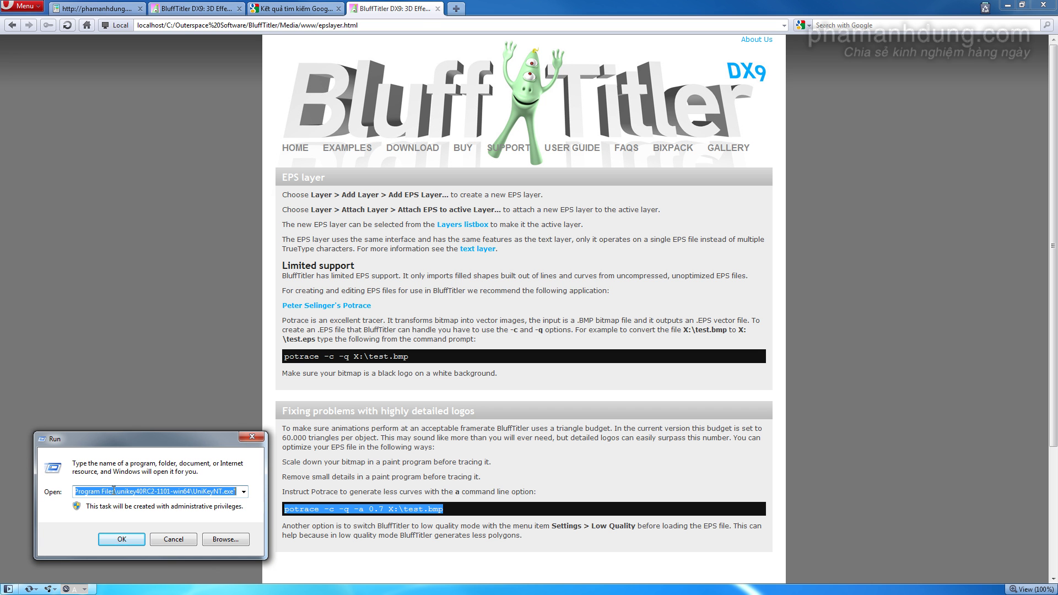
Step: Replace the Run field's old program path with the pasted Potrace command
key("BackSpace")
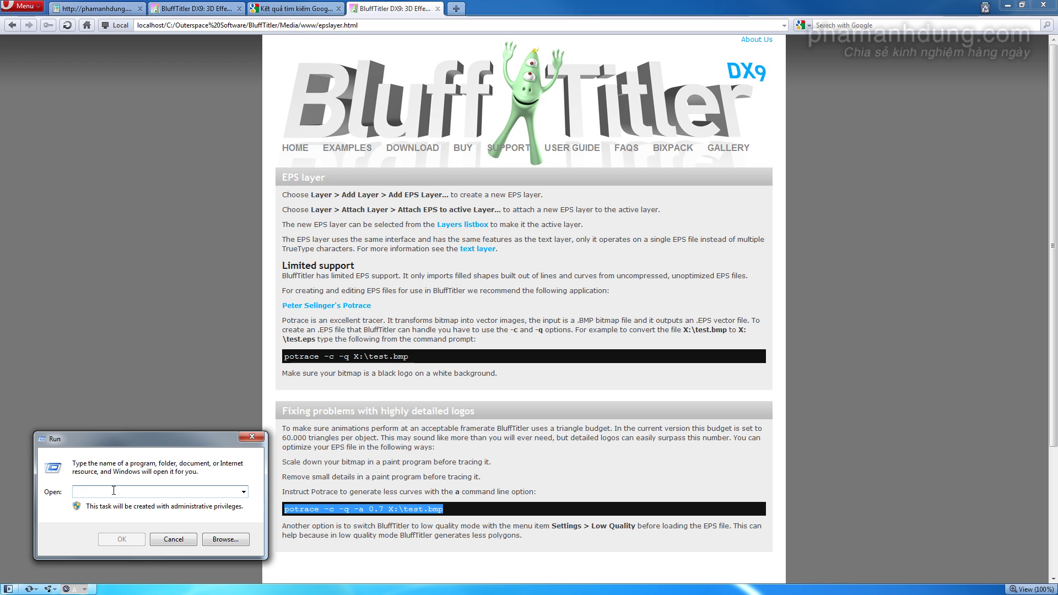
right_click(113, 490)
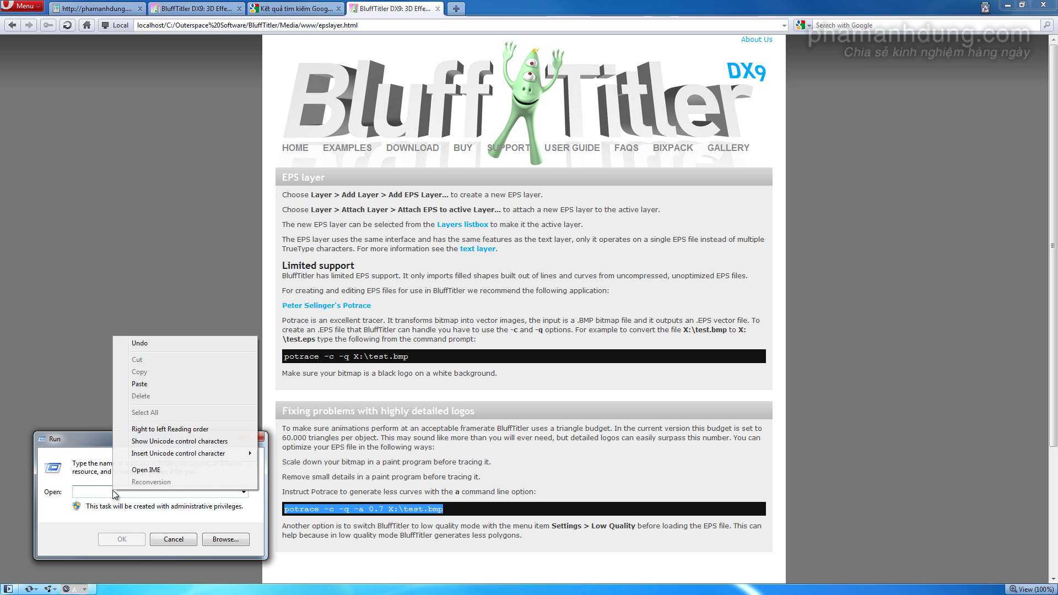
left_click(151, 386)
left_click_drag(112, 441, 154, 431)
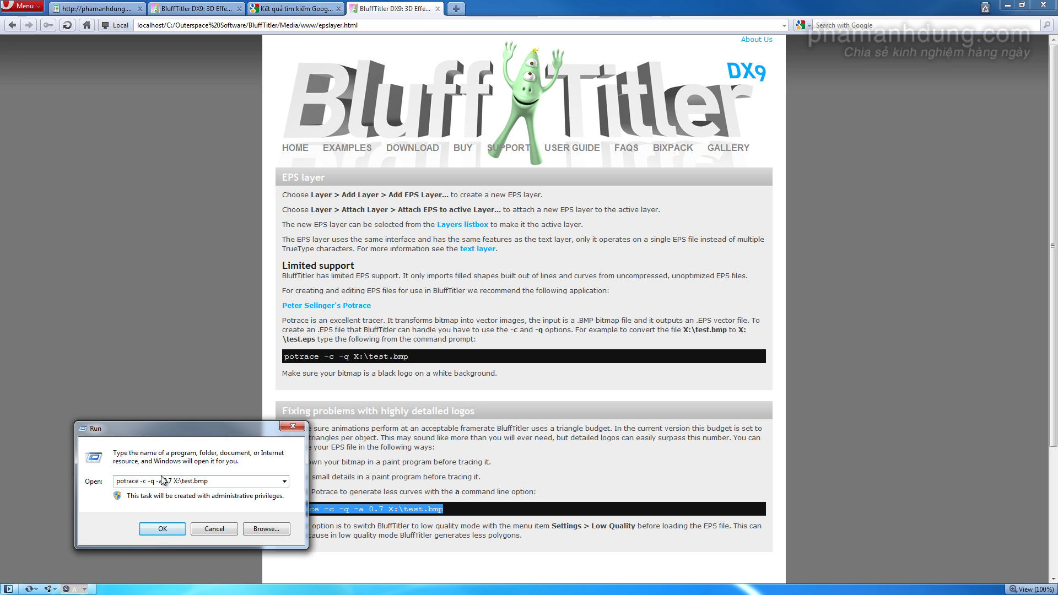
left_click_drag(187, 434, 153, 447)
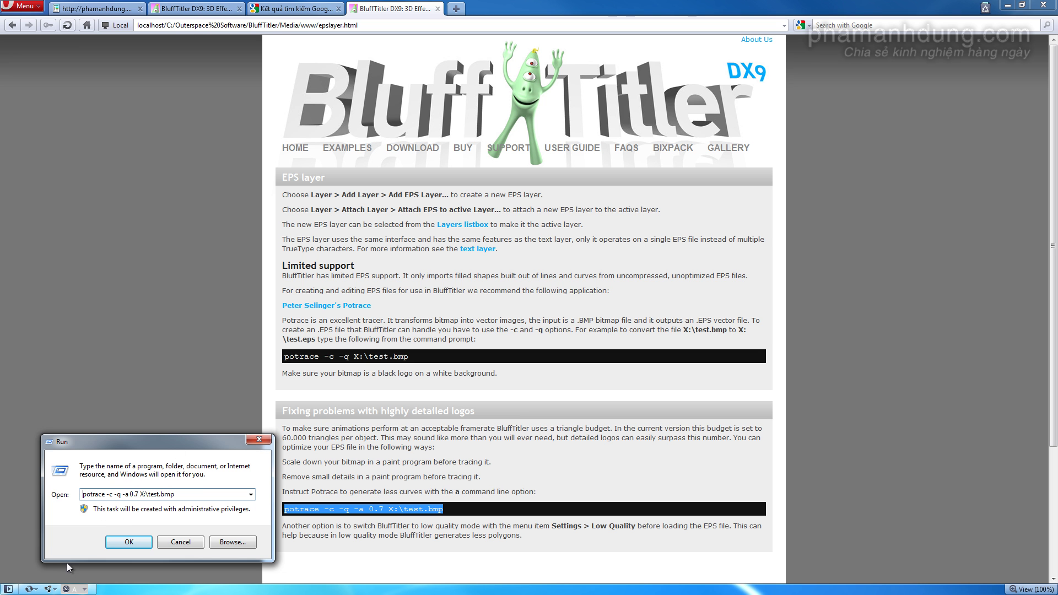
Step: Prefix the command with c:\ and bring up the C:\Potrace folder beside the Run box
type("c:\\")
key("Return")
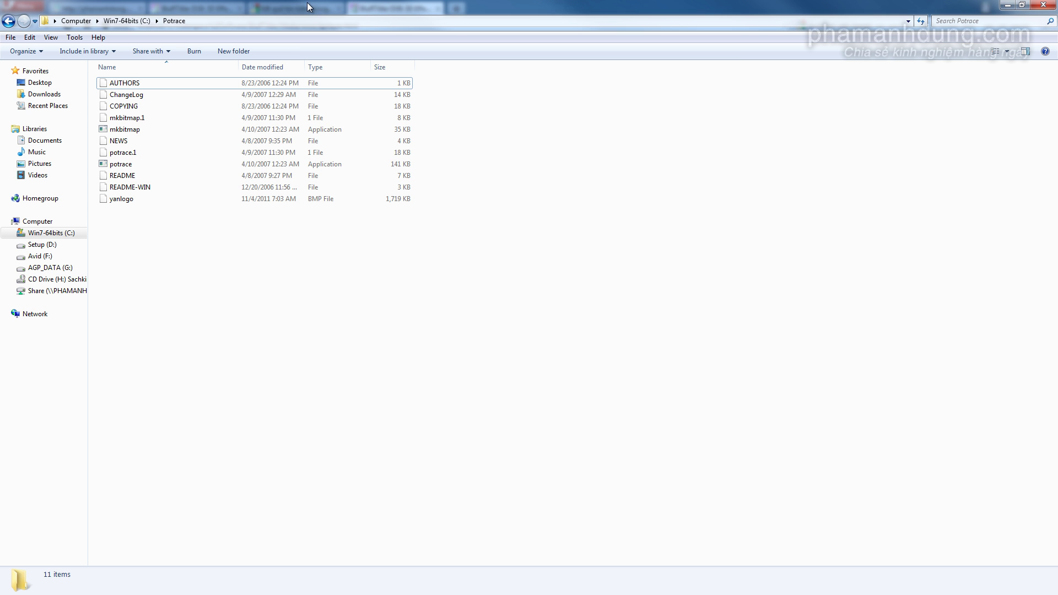
mouse_move(353, 8)
left_mouse_down()
mouse_move(435, 37)
mouse_move(707, 229)
left_mouse_up()
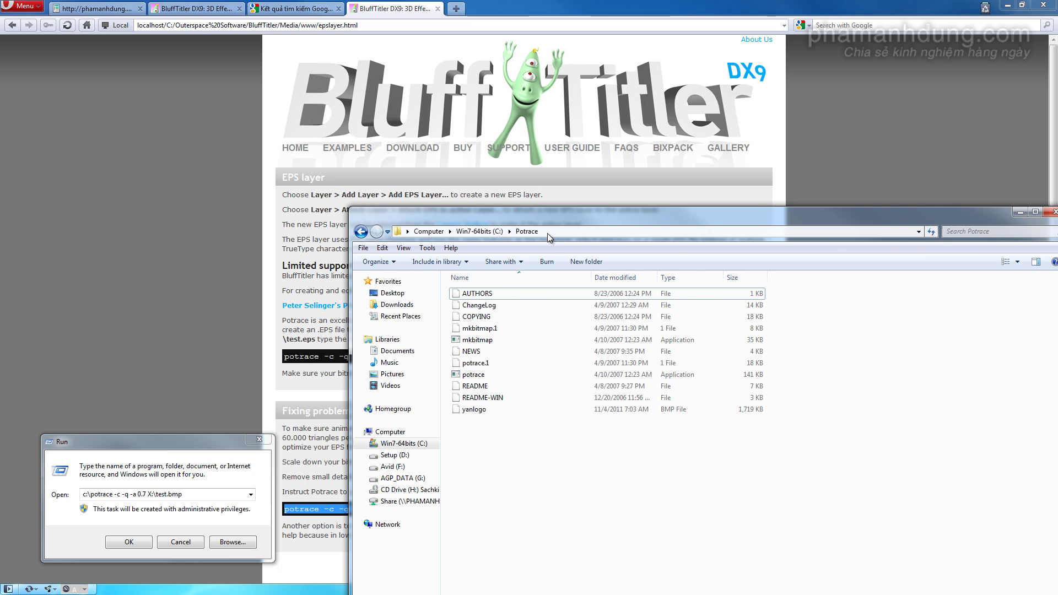
Step: Change the program part of the command to c:\Potrace\potrace.exe
left_click(90, 494)
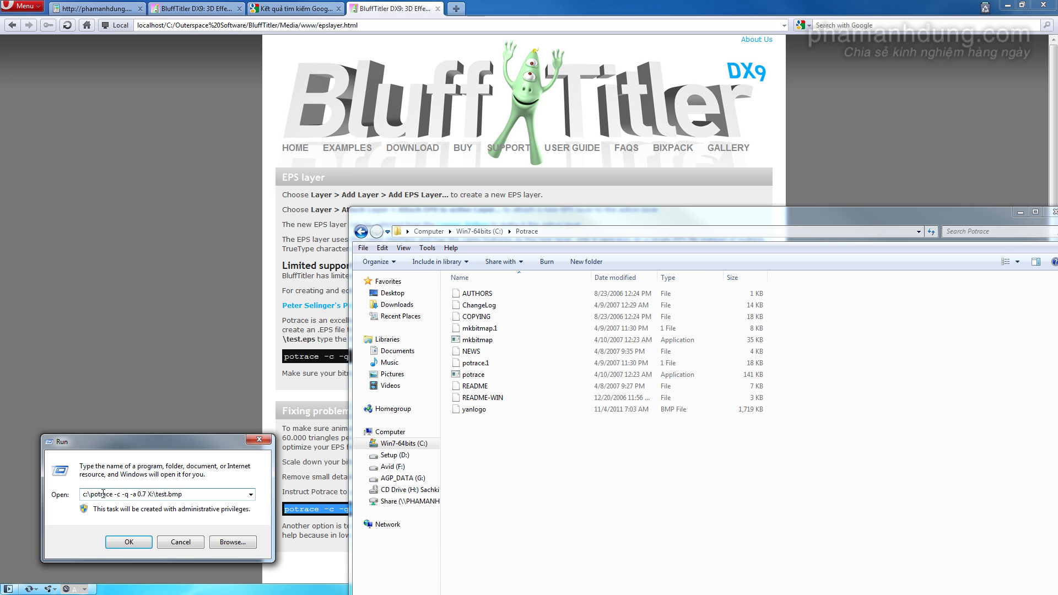
key("Delete")
type("P")
key("Right")
key("Right")
type("\\")
key("shift+Left")
key("shift+Left")
key("shift+Left")
key("Right")
type("Potrace")
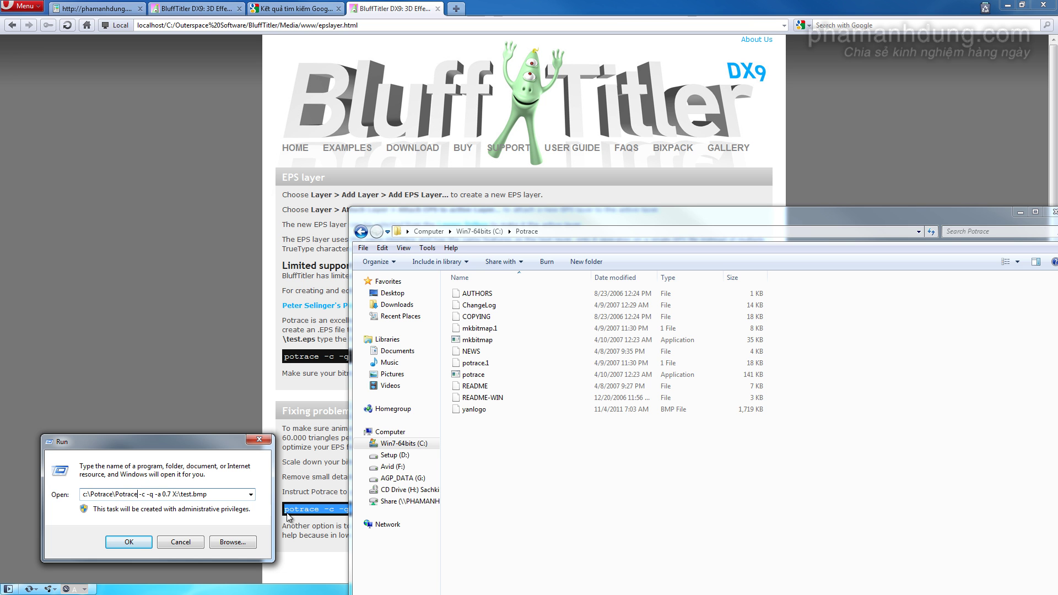
left_click(470, 378)
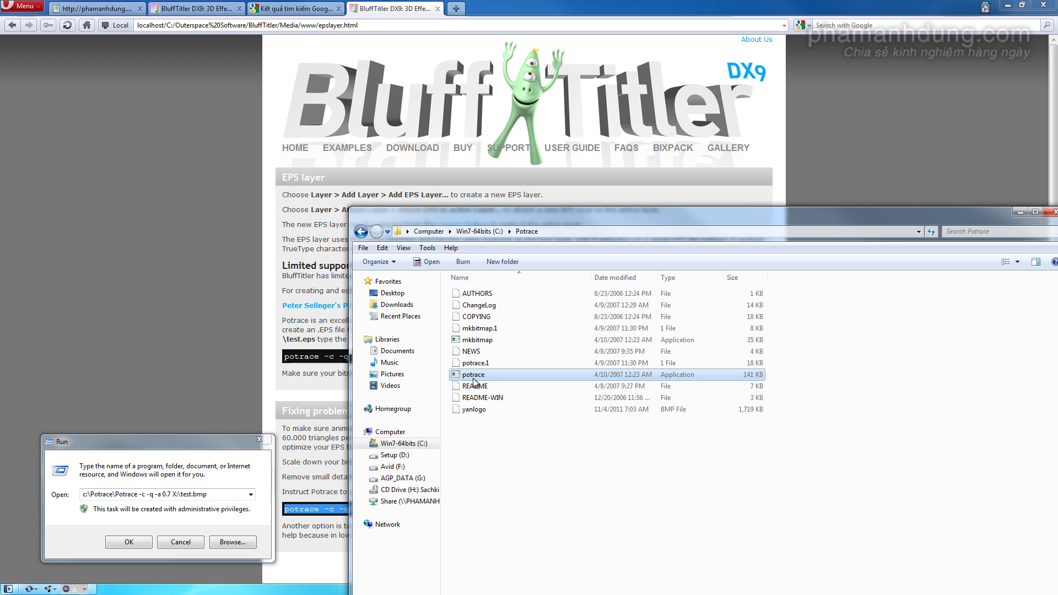
double_click(128, 494)
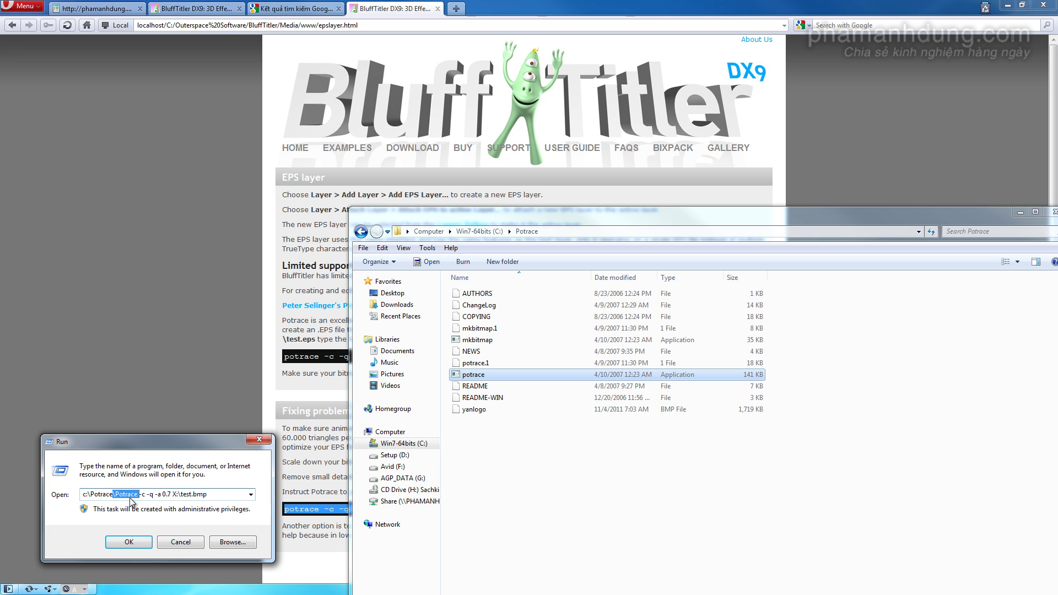
type("potrace")
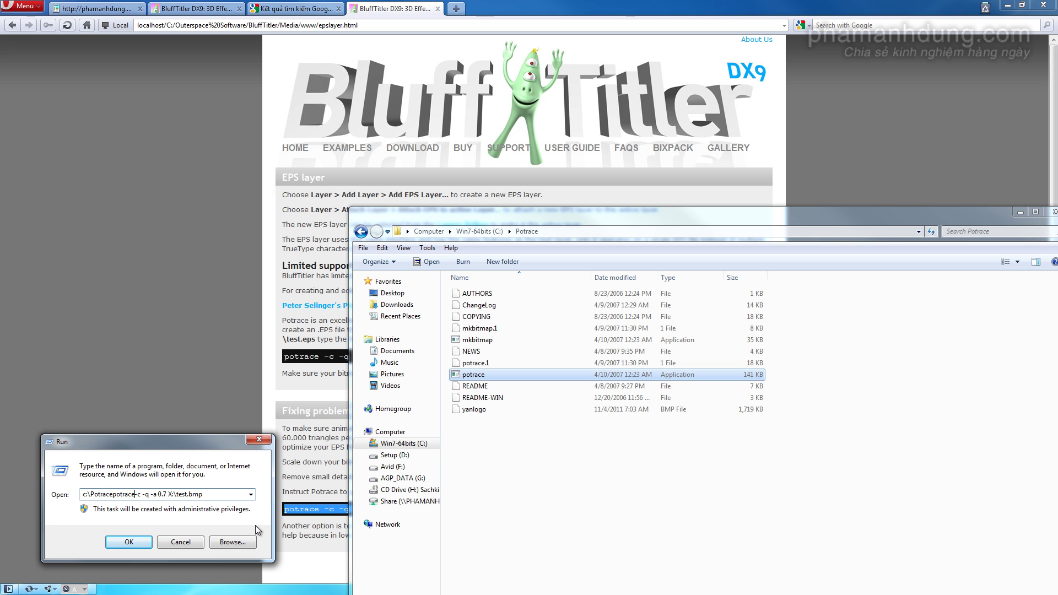
type(".e")
type("xe ")
type("\\")
Step: Point the bitmap path at c:\Potrace\test.bmp instead of the X: drive
left_click_drag(116, 494, 83, 494)
left_click_drag(182, 494, 192, 494)
key("ctrl+v")
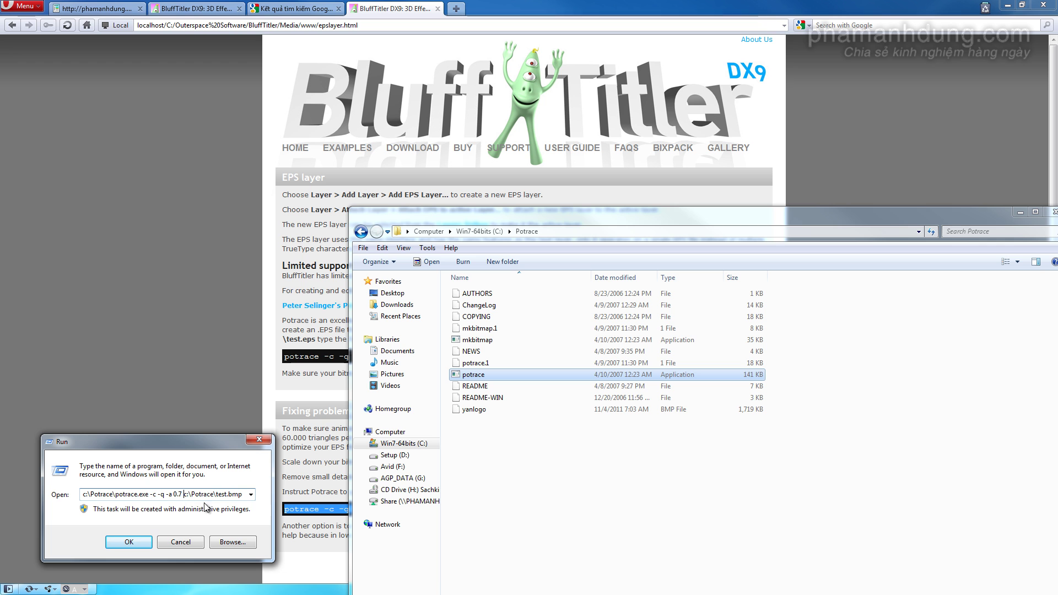
key("ctrl+Left")
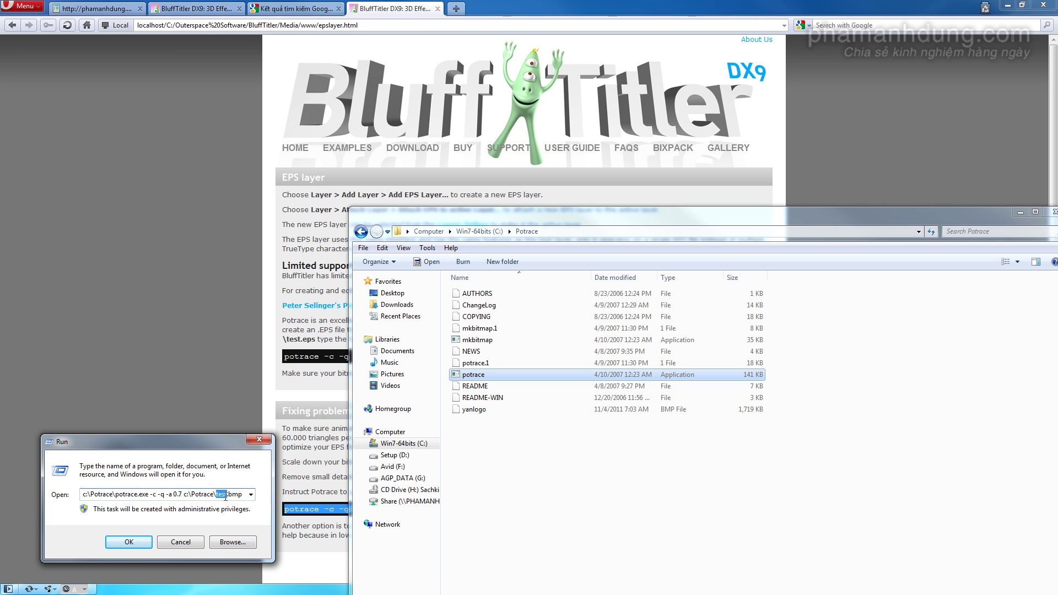
key("Left")
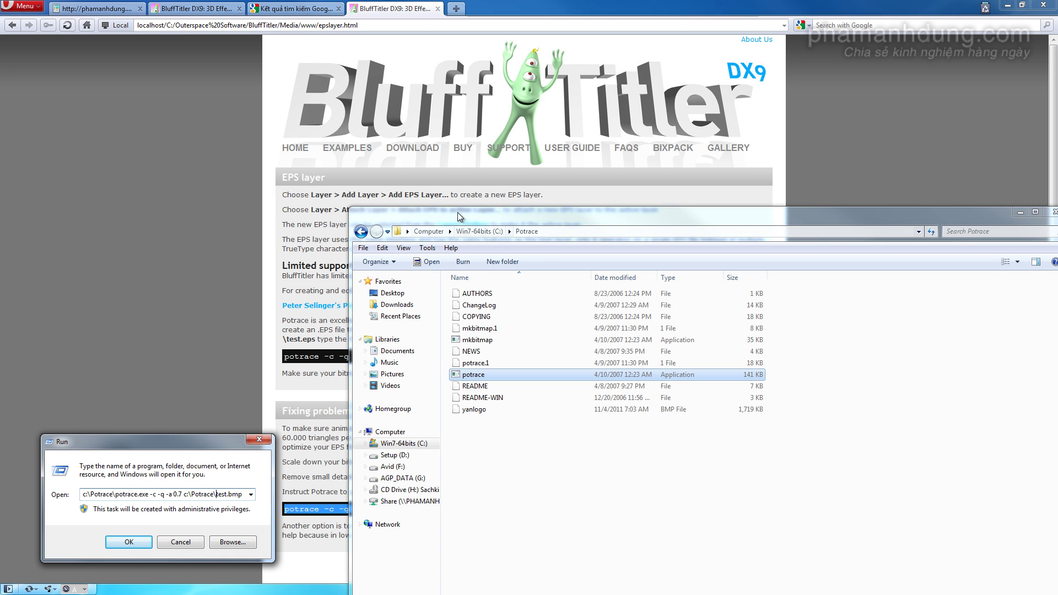
Step: Adjust the Potrace folder's view settings in Folder Options
left_click(428, 248)
left_click(445, 302)
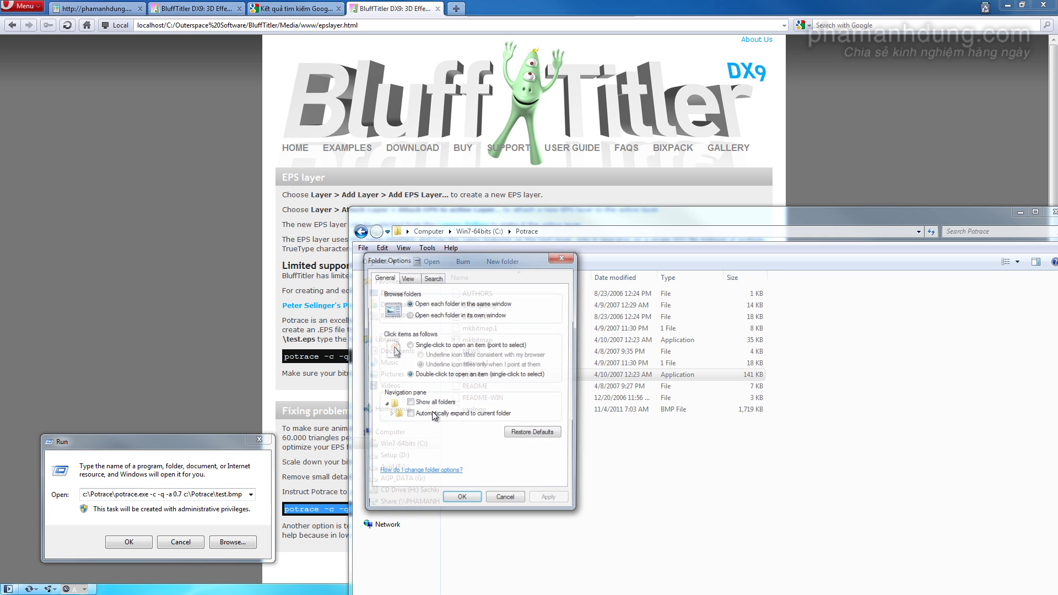
left_click(407, 278)
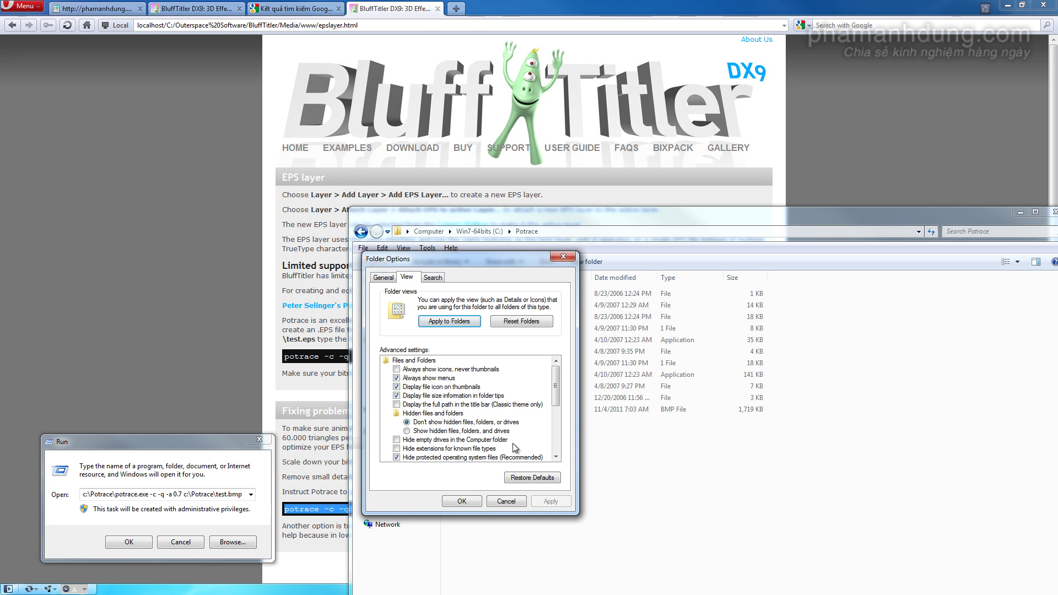
left_click(505, 501)
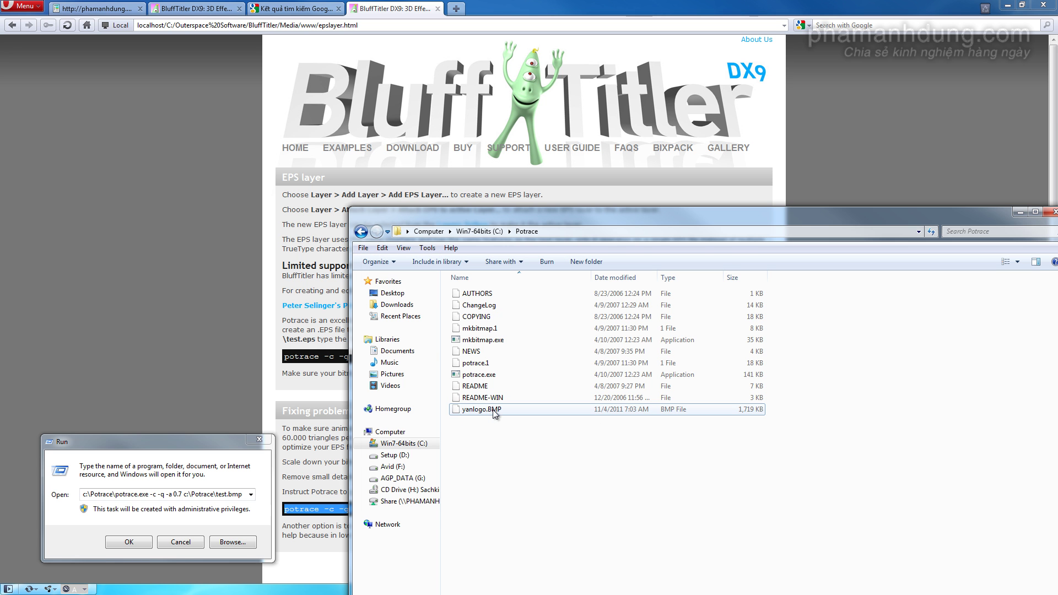
Step: Copy the yanlogo.BMP file name and substitute it for test.bmp in the Run command
left_click(494, 413)
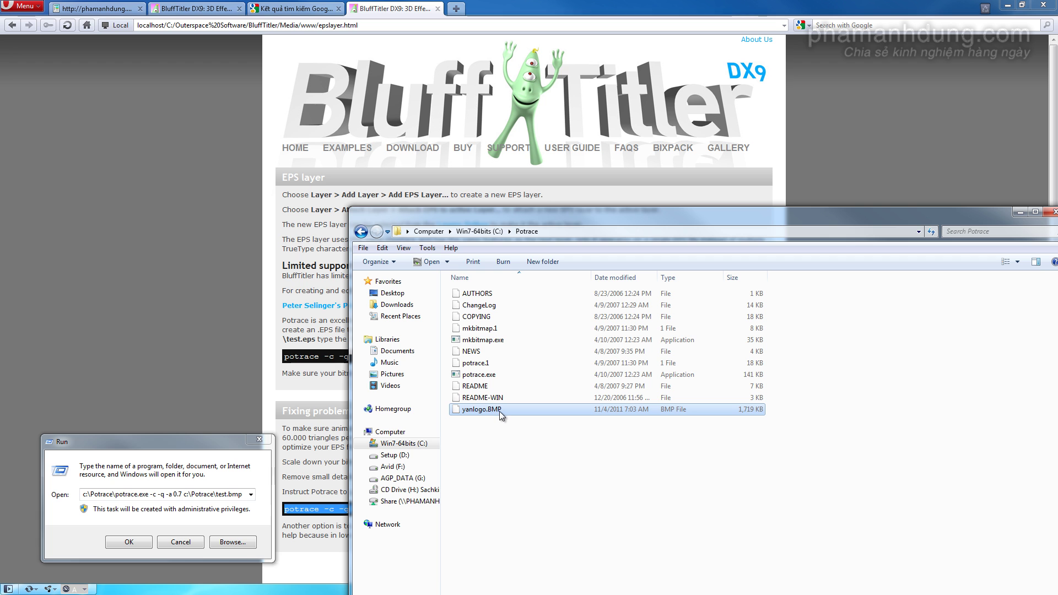
left_click(485, 413)
key("ctrl+a")
key("ctrl+c")
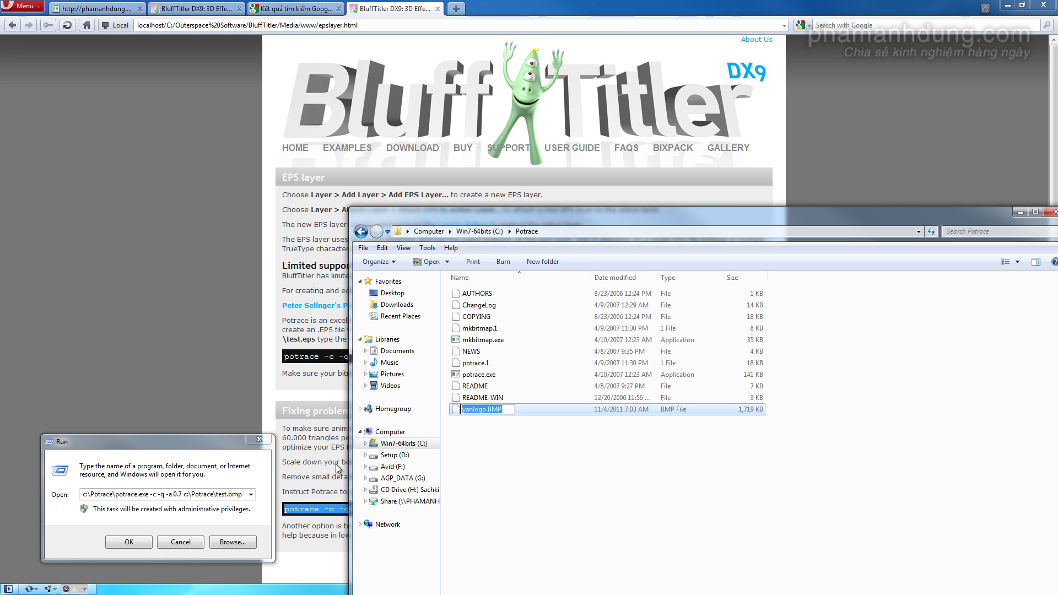
left_click(218, 494)
left_click_drag(216, 494, 263, 496)
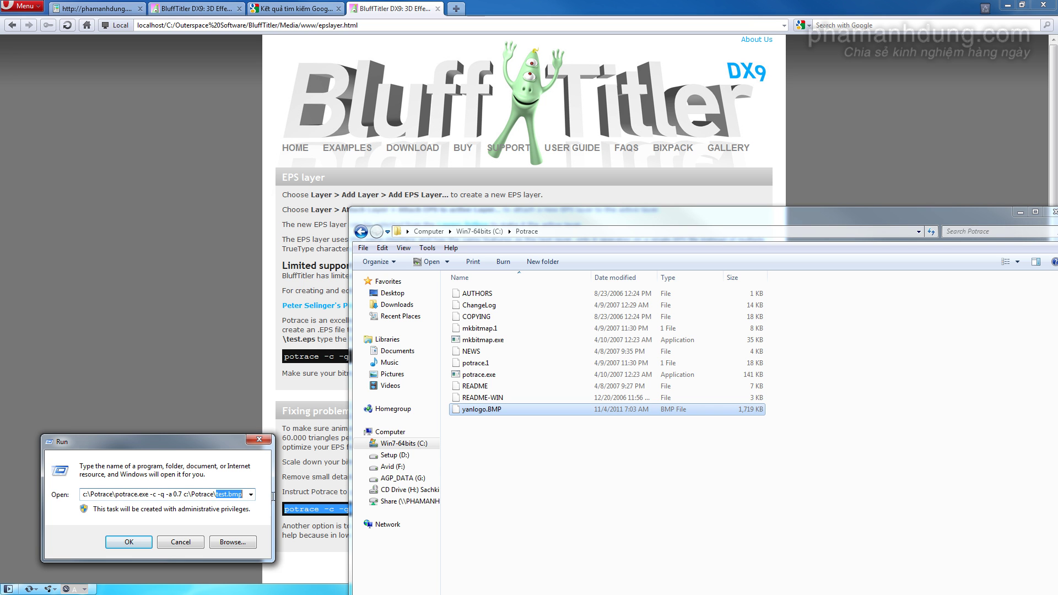
key("ctrl+v")
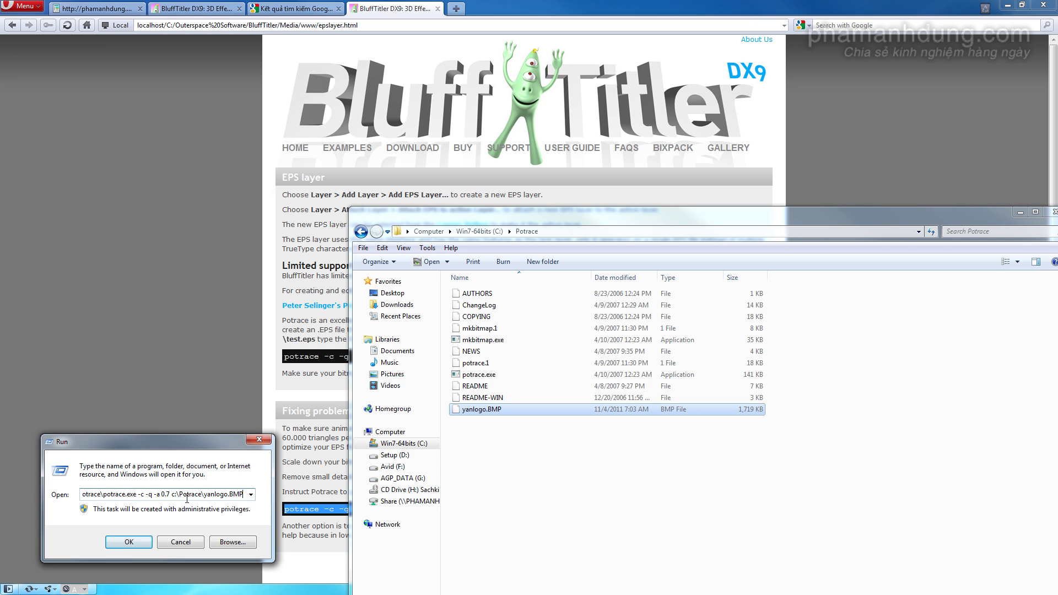
mouse_move(200, 495)
left_mouse_down()
mouse_move(83, 494)
mouse_move(280, 500)
left_mouse_up()
left_click(172, 494)
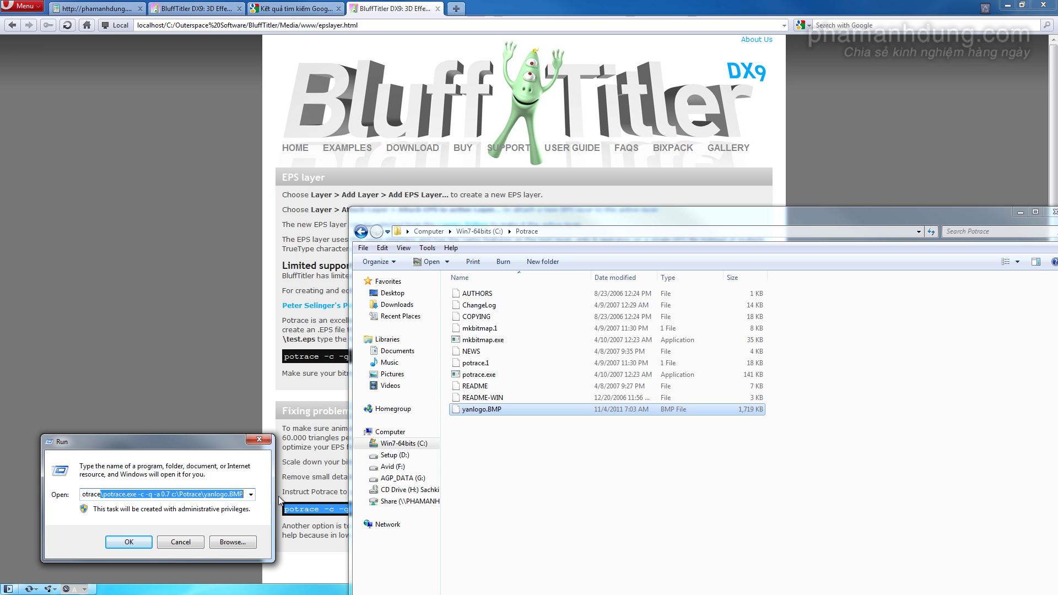
Step: Run the Potrace conversion to create yanlogo.eps, then return to BluffTitler
left_click(137, 545)
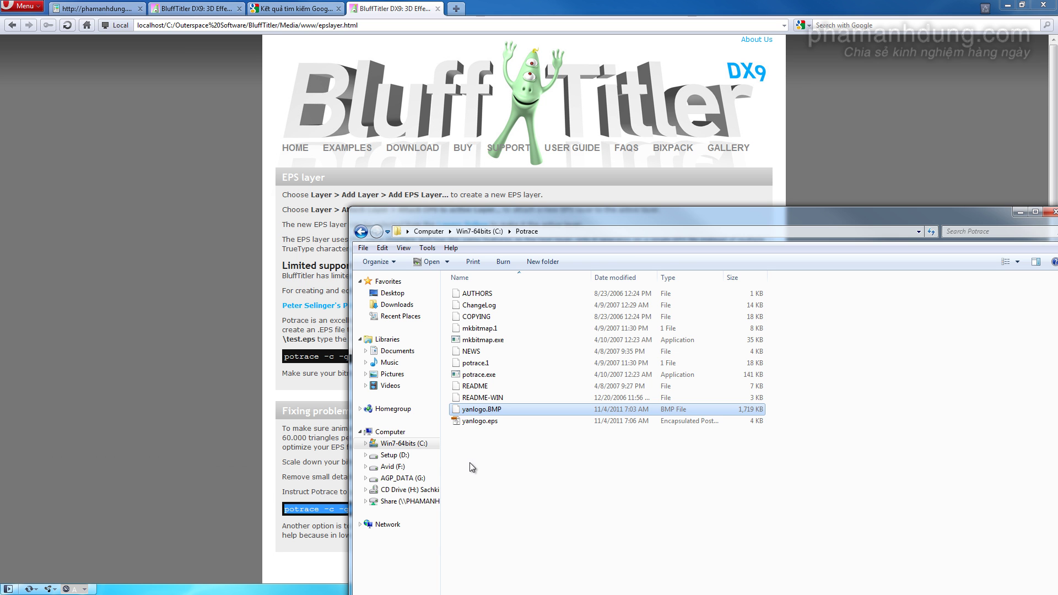
left_click(472, 422)
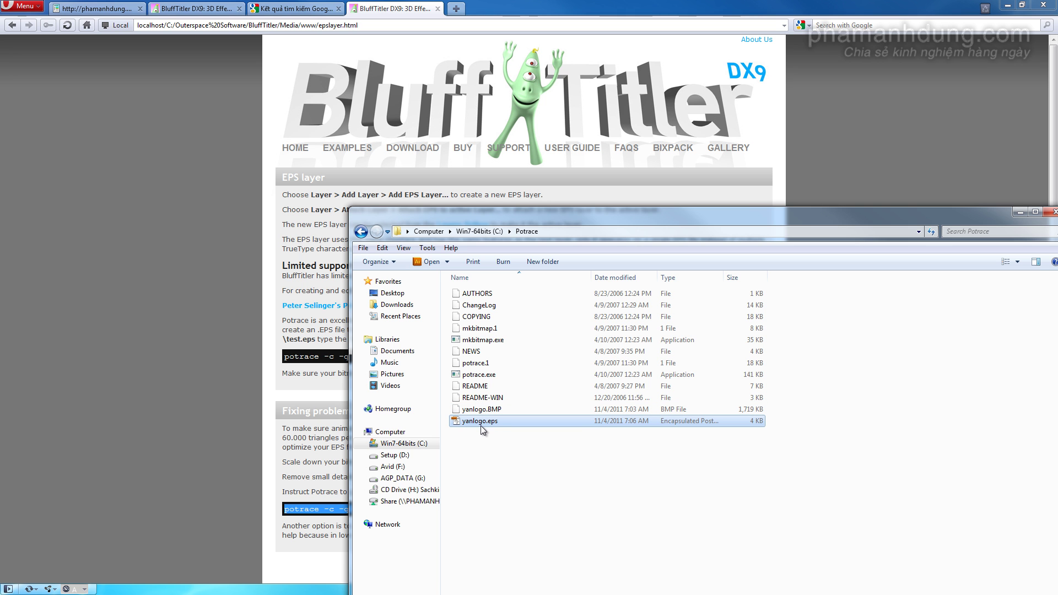
mouse_move(511, 424)
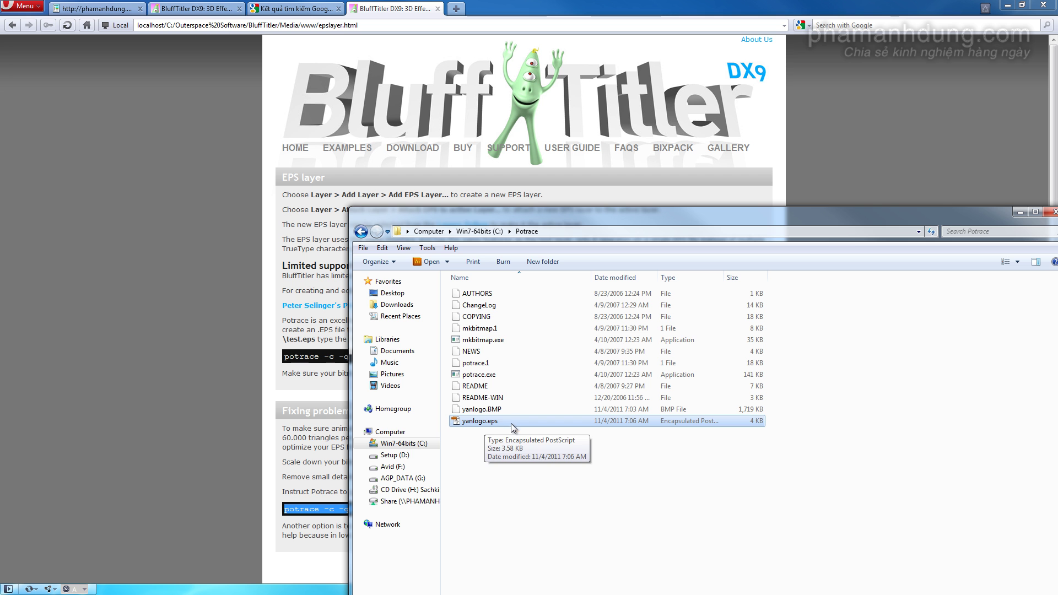
left_click(508, 444)
left_click(491, 423)
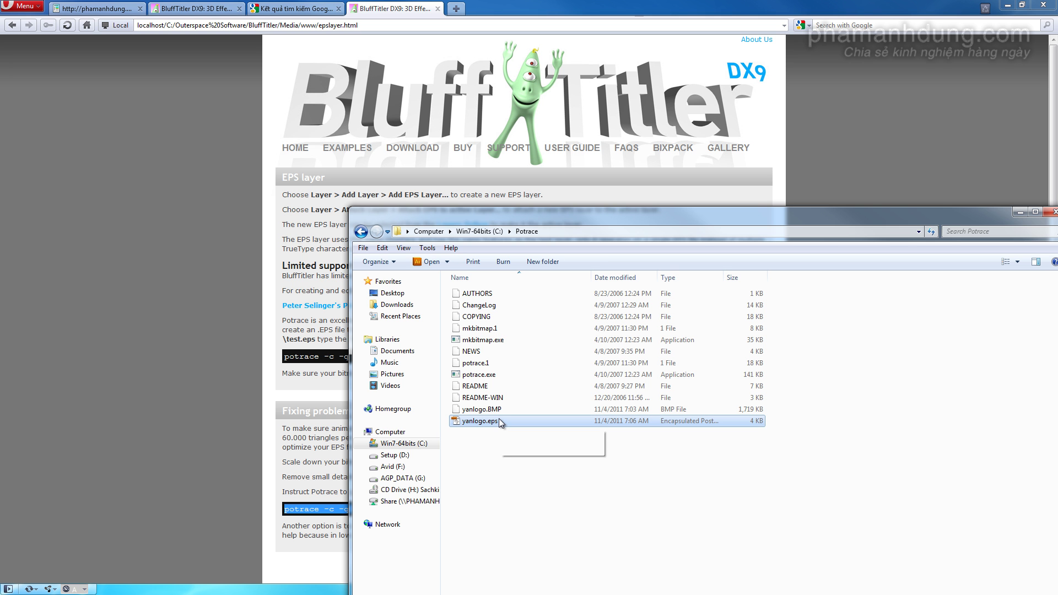
left_click(1008, 5)
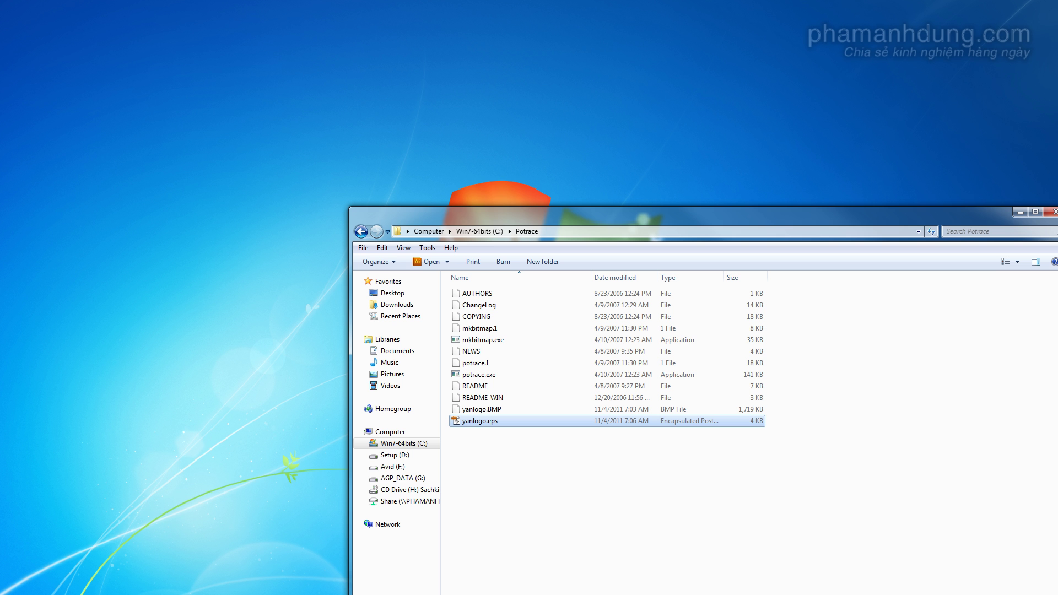
key("alt+Tab")
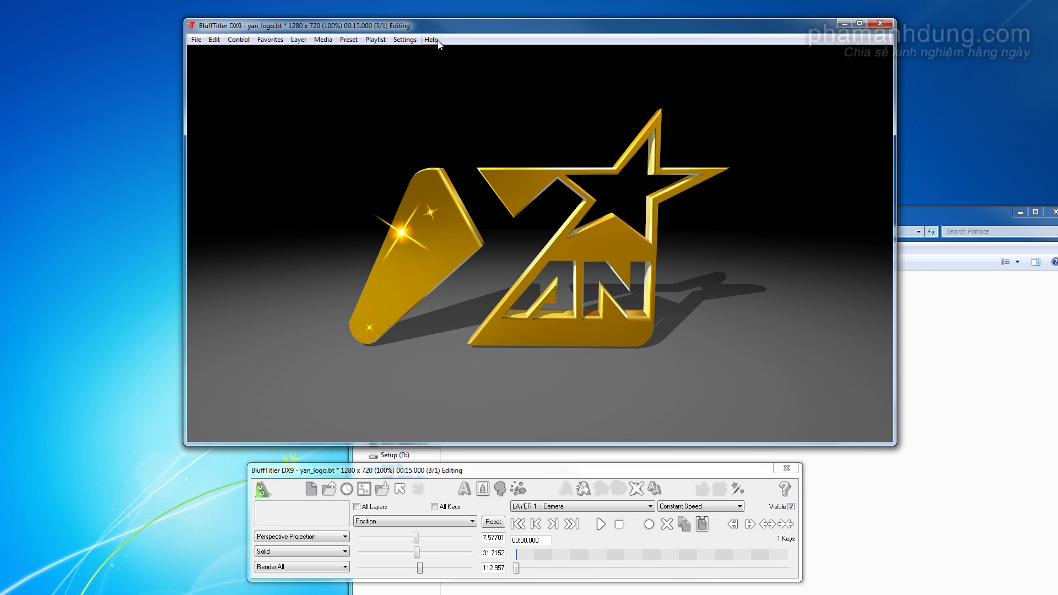
Step: Start a new empty show without saving and delete its default Bluff Titler text layer
left_click_drag(452, 26, 465, 22)
left_click(209, 36)
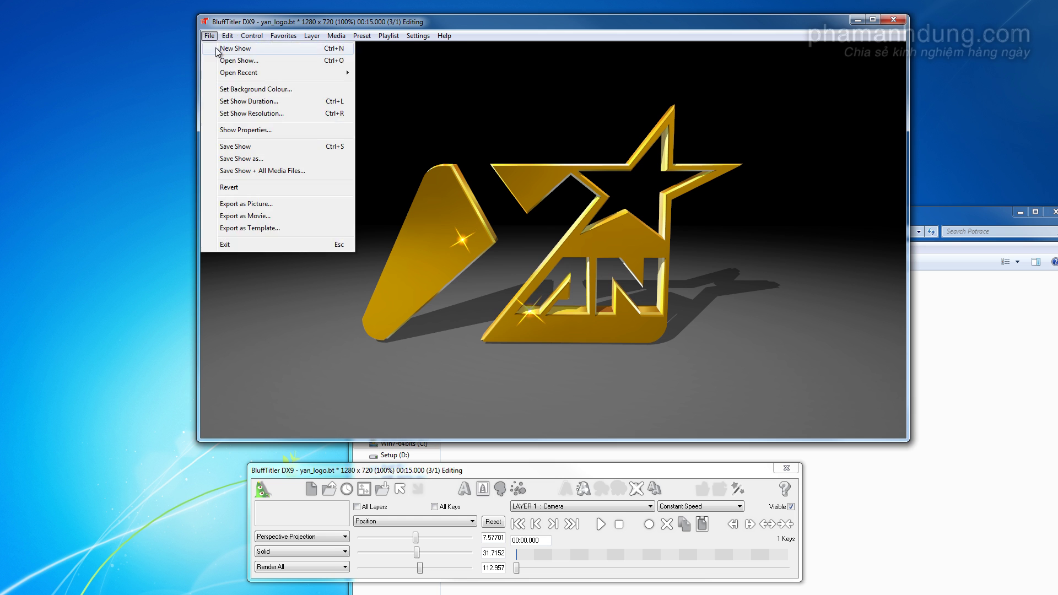
left_click(235, 48)
left_click(538, 343)
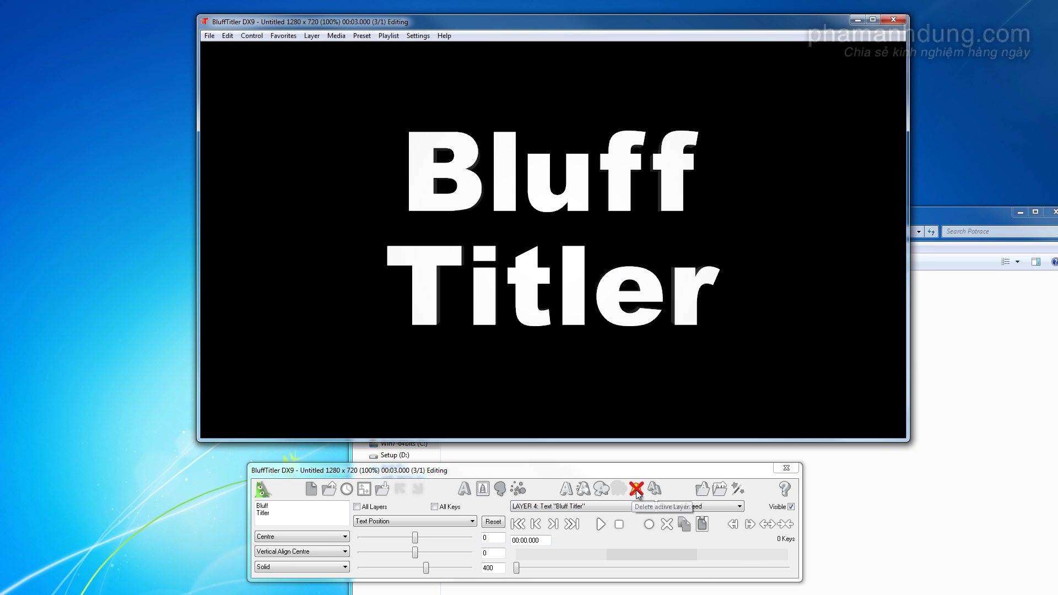
left_click(627, 507)
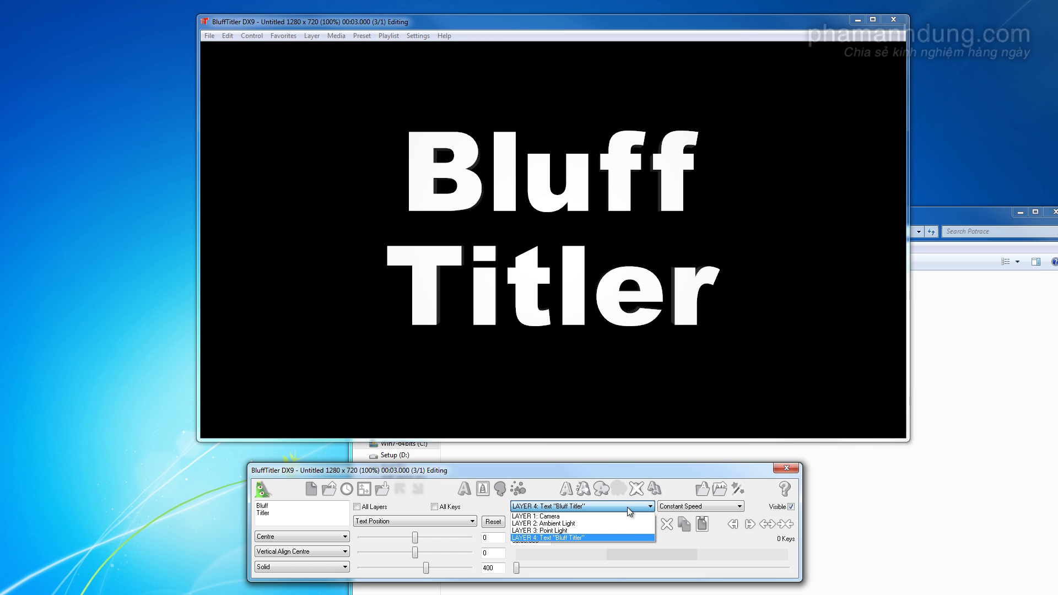
left_click(636, 490)
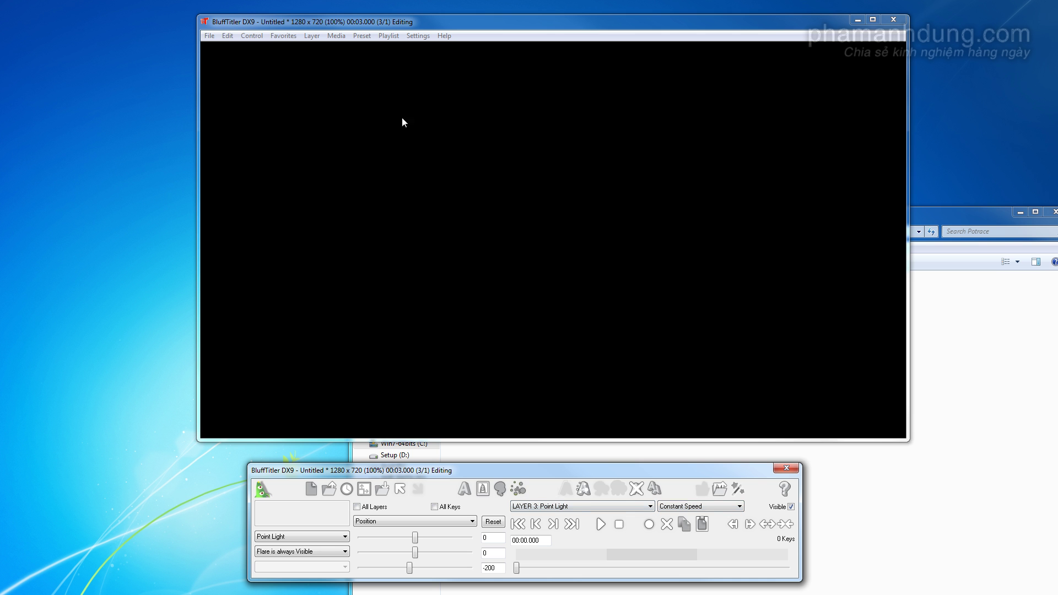
Step: Add an EPS layer loading yanlogo.eps from the C:\Potrace folder
left_click(313, 36)
mouse_move(335, 48)
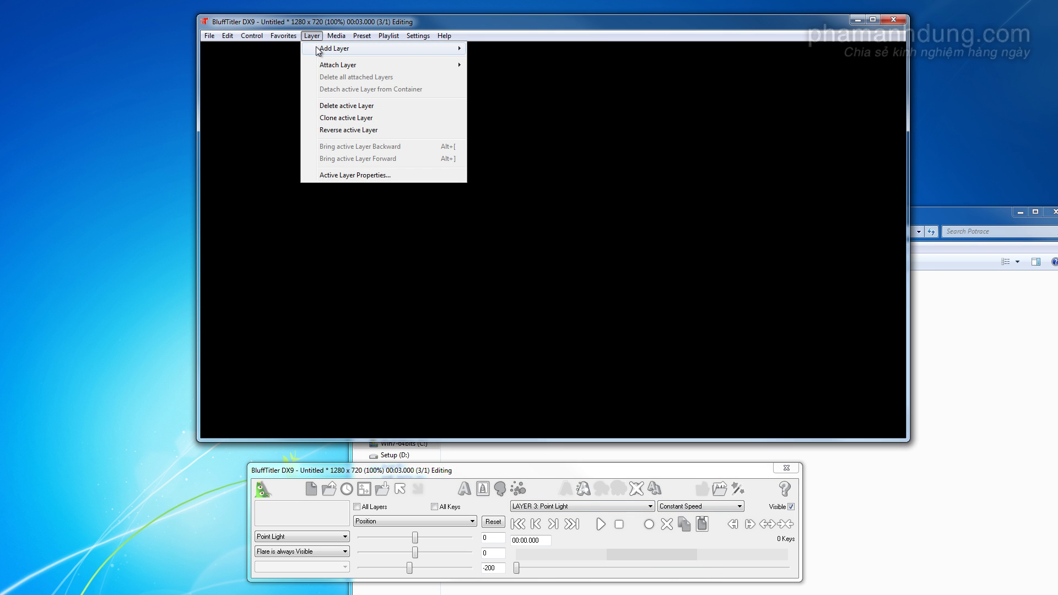
left_click(510, 86)
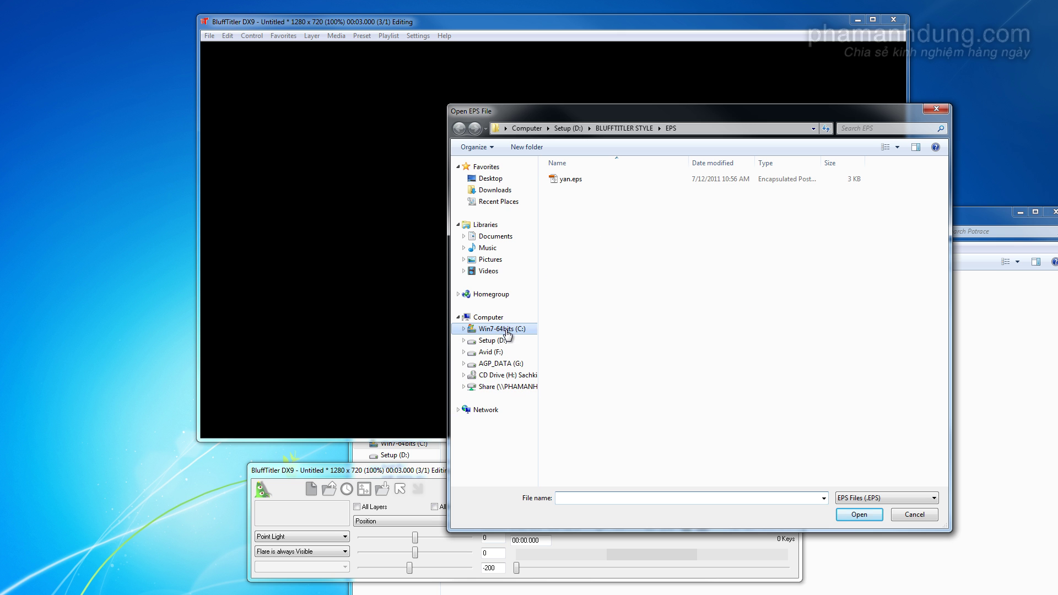
left_click(502, 330)
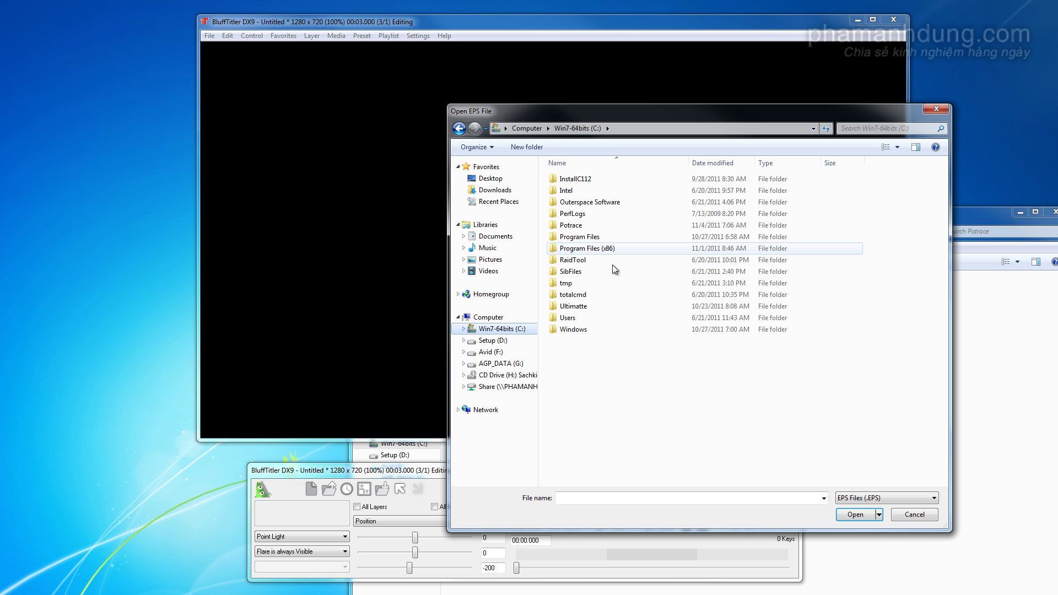
double_click(582, 225)
left_click(578, 204)
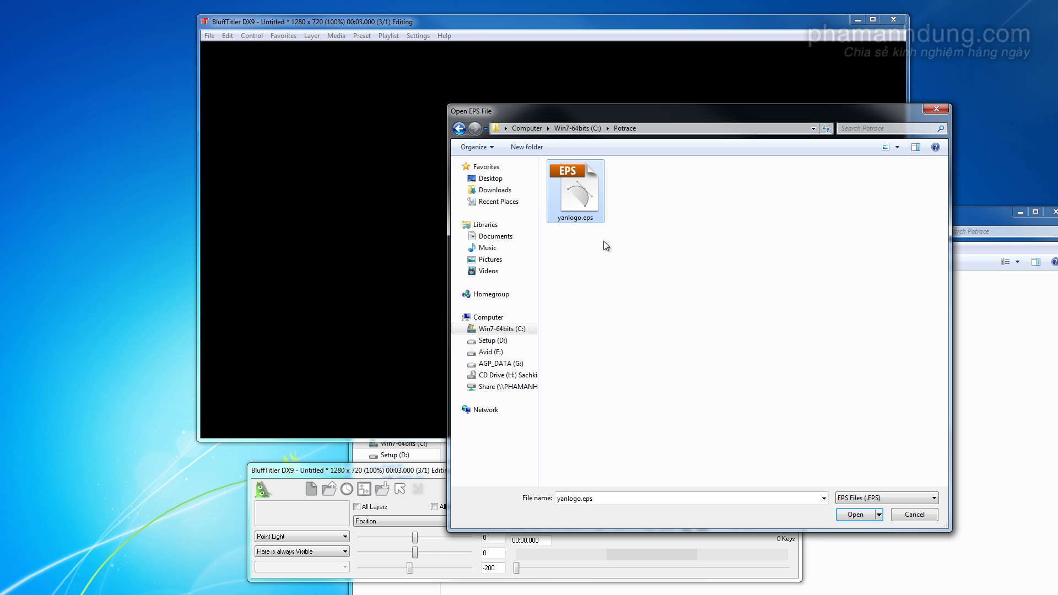
left_click(857, 516)
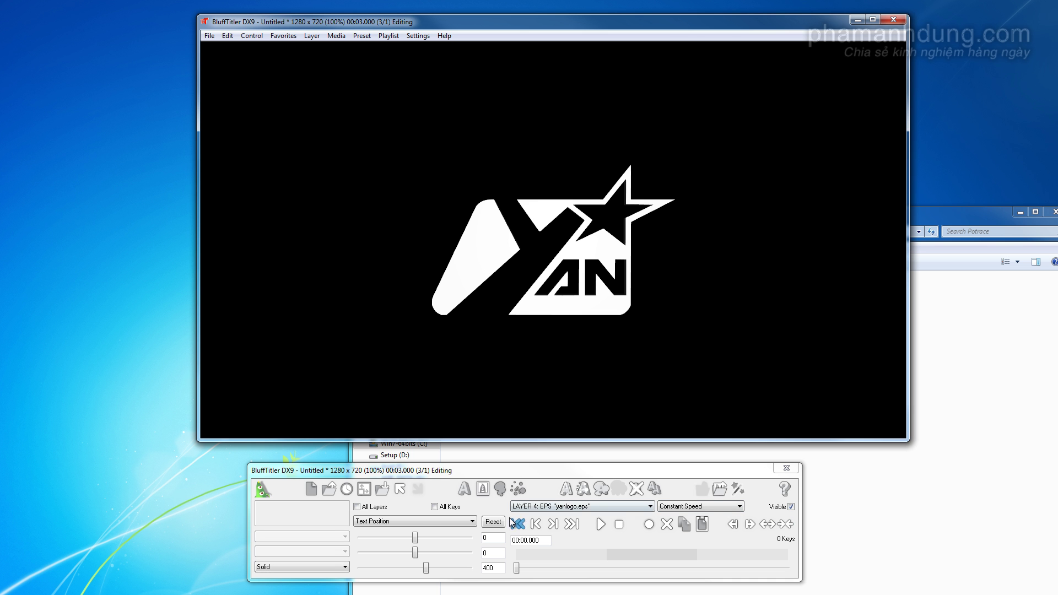
Step: Drag the logo's Z position in and out, then reset it to 400
right_click_drag(507, 224, 699, 440)
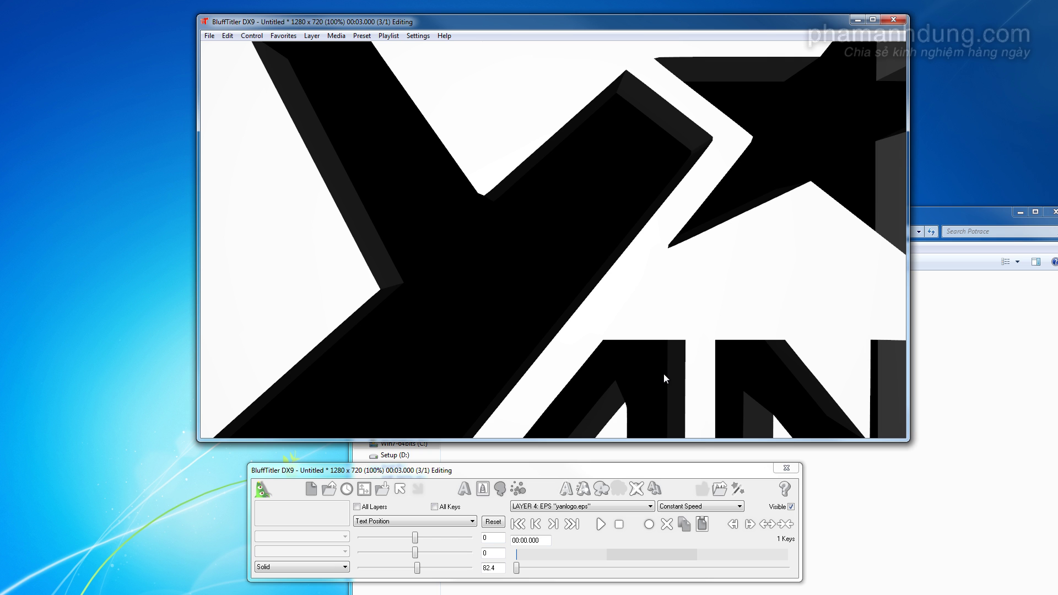
mouse_move(664, 373)
right_mouse_down()
mouse_move(408, 250)
mouse_move(608, 347)
mouse_move(414, 243)
right_mouse_up()
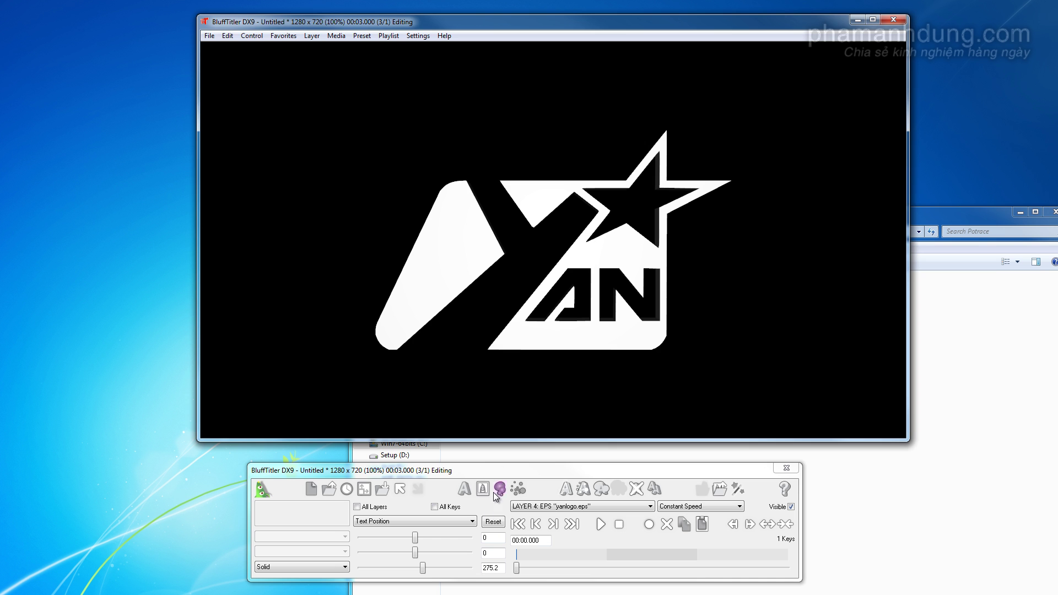
left_click(496, 524)
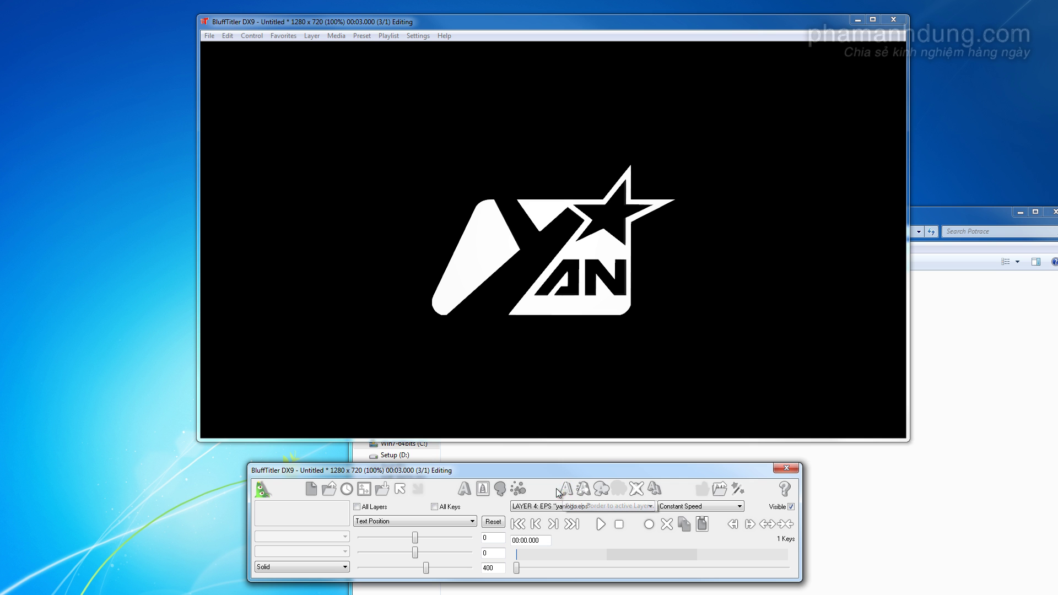
Step: Add a picture layer and pick Background.jpg from the texture file dialog in Large Icons view
left_click(482, 489)
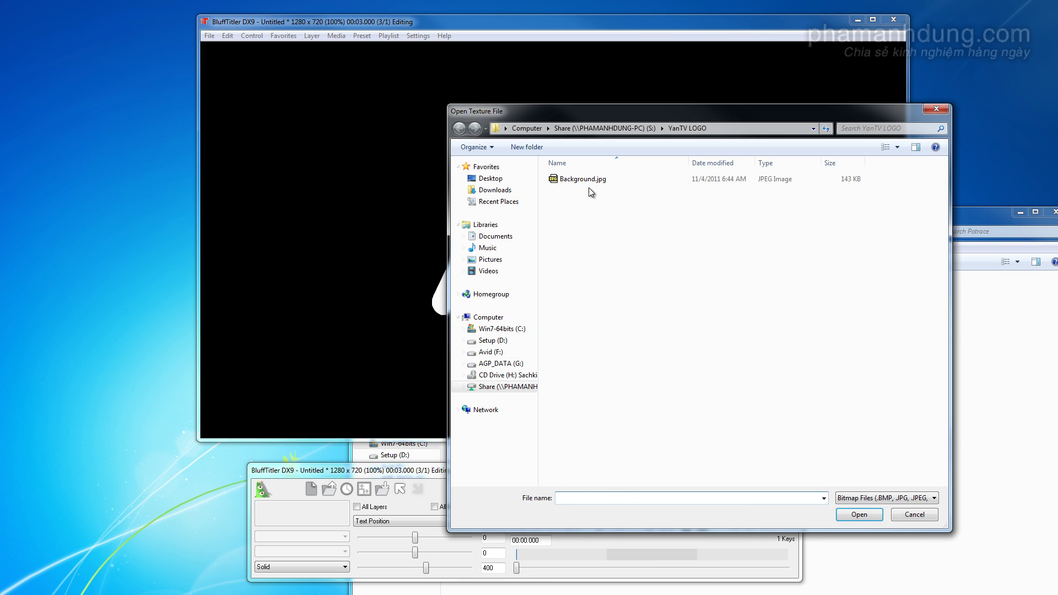
mouse_move(496, 347)
left_click(897, 147)
left_click(924, 78)
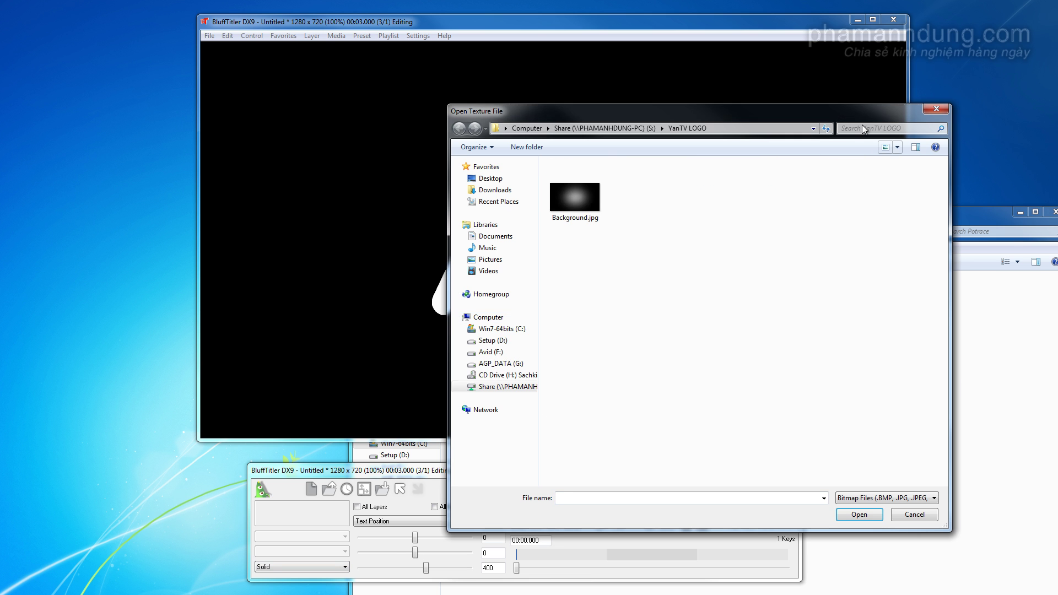
left_click(590, 195)
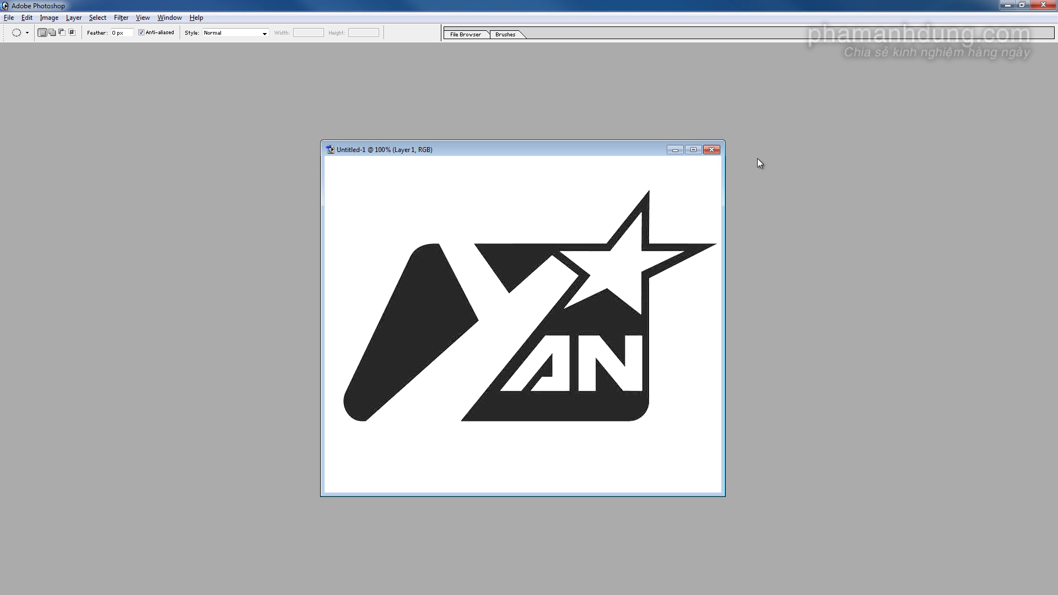
Step: Open Background.jpg in Photoshop from the YanTV LOGO folder on the Share (S:) drive
key("ctrl+o")
left_click(203, 124)
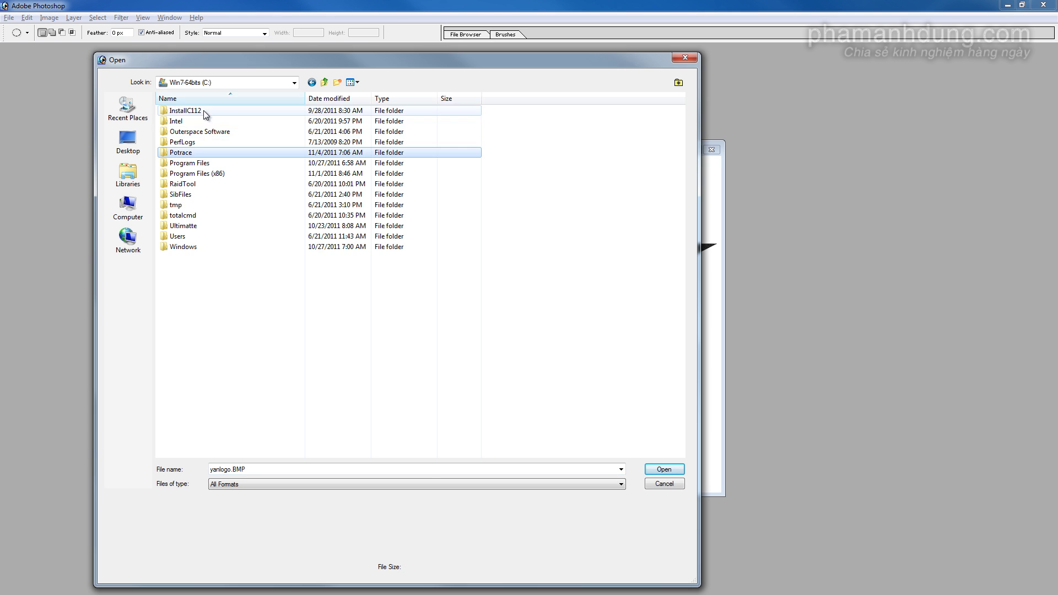
left_click(211, 81)
left_click(214, 206)
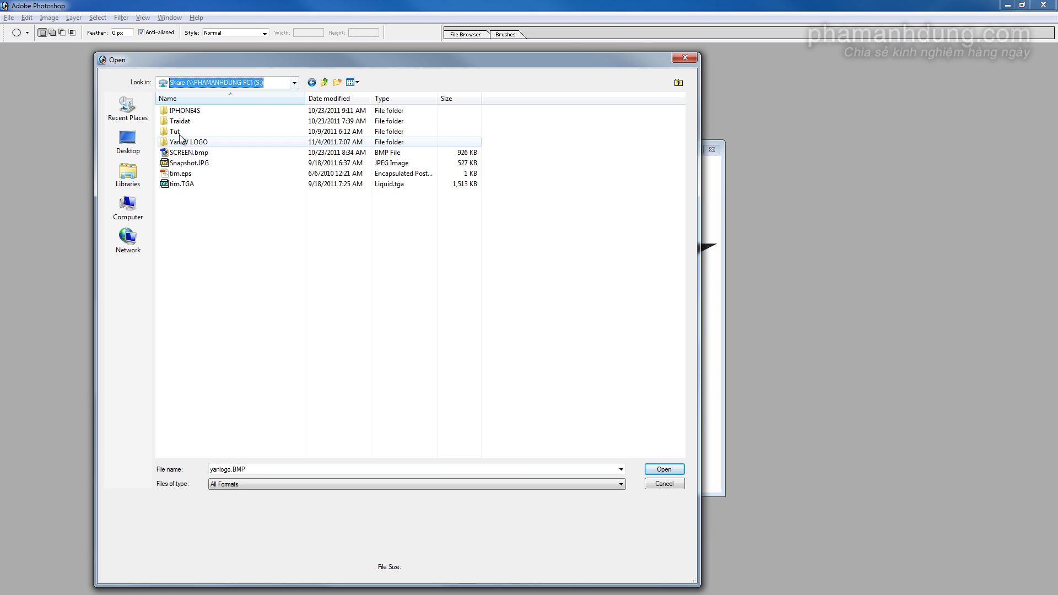
double_click(187, 142)
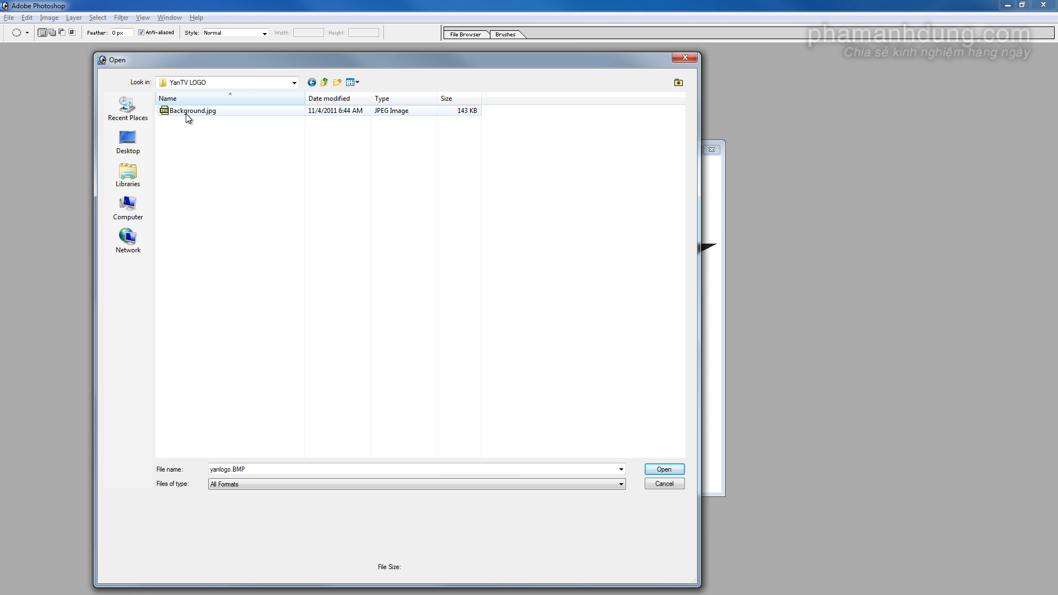
double_click(186, 116)
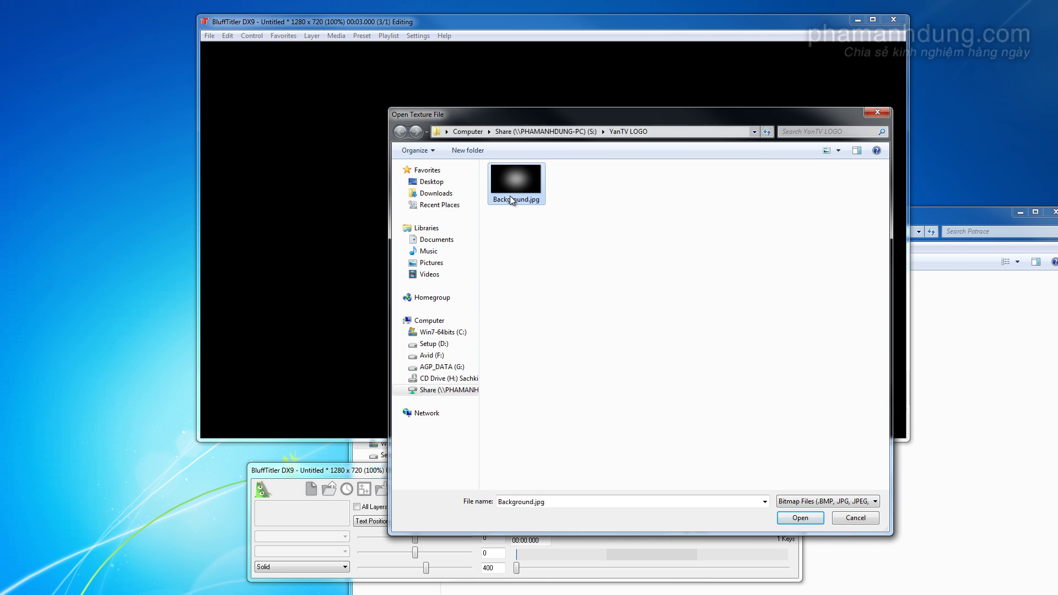
Step: Load Background.jpg as a picture layer and set its rotation to 90
double_click(512, 187)
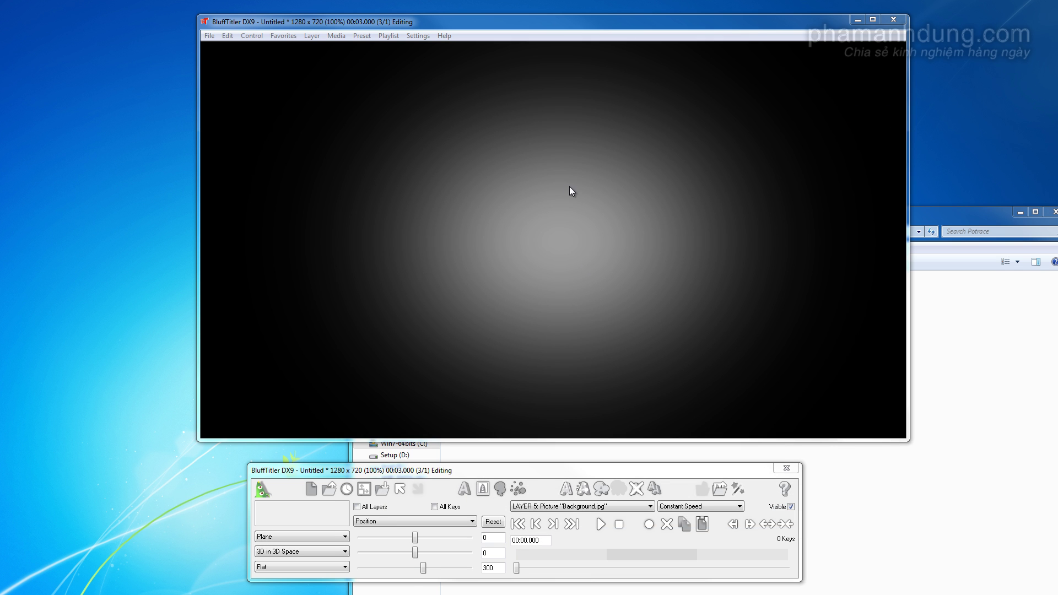
left_click(389, 520)
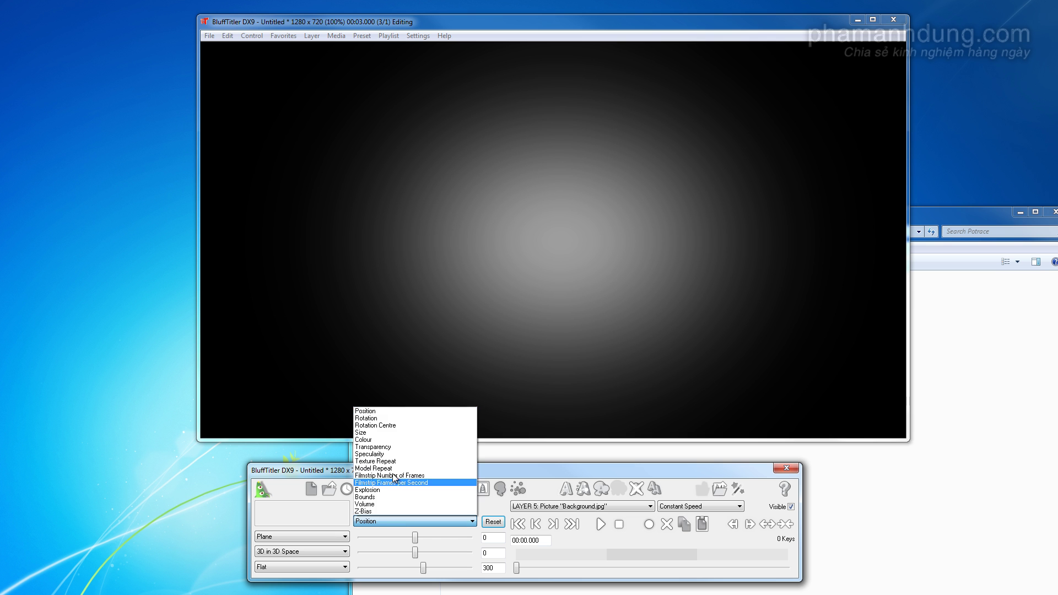
left_click(399, 418)
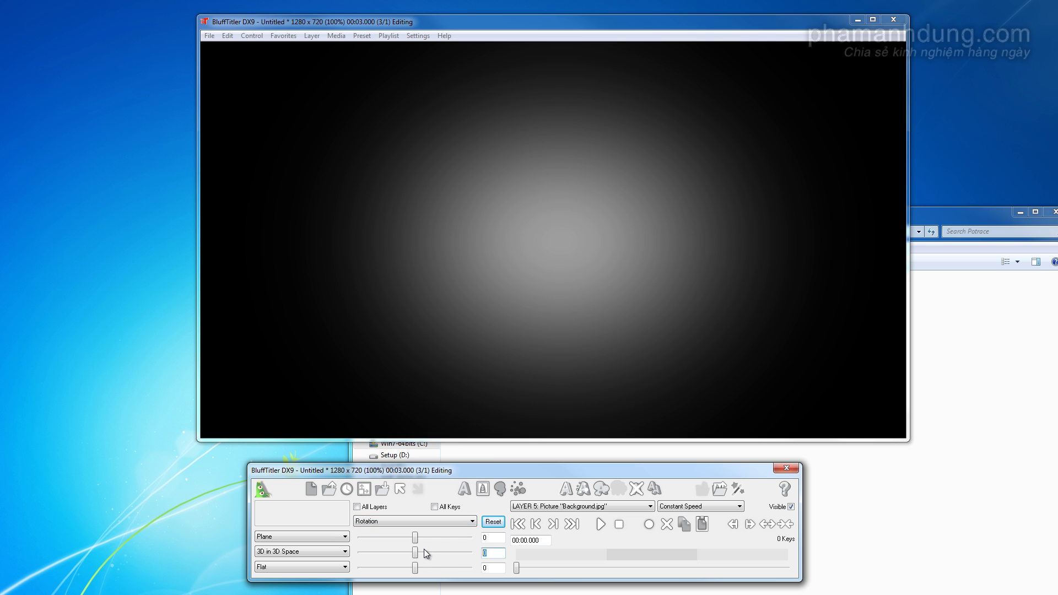
type("90")
Step: Lower the picture plane's Y position beneath the logo to form the floor
left_click(407, 521)
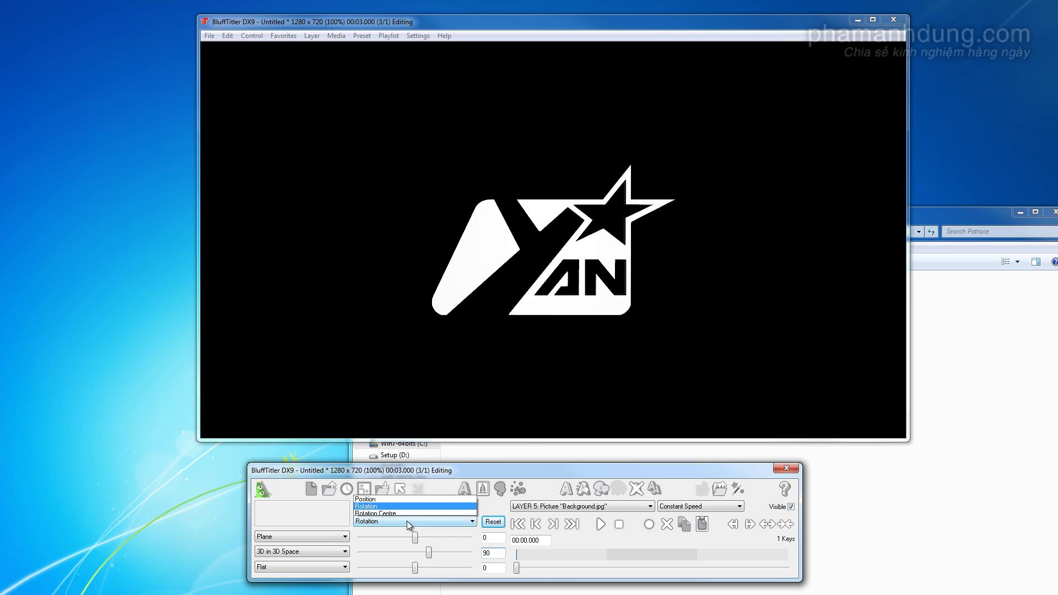
left_click(400, 411)
mouse_move(434, 402)
left_mouse_down()
mouse_move(435, 422)
mouse_move(451, 435)
left_mouse_up()
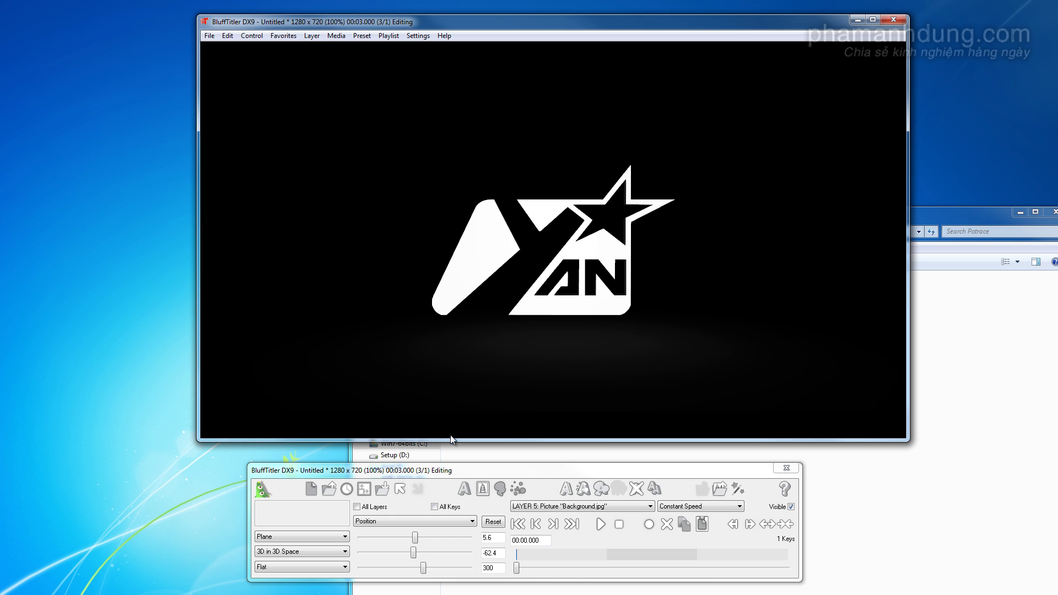
Step: Raise the Point Light layer's Y position above the logo
left_click(580, 512)
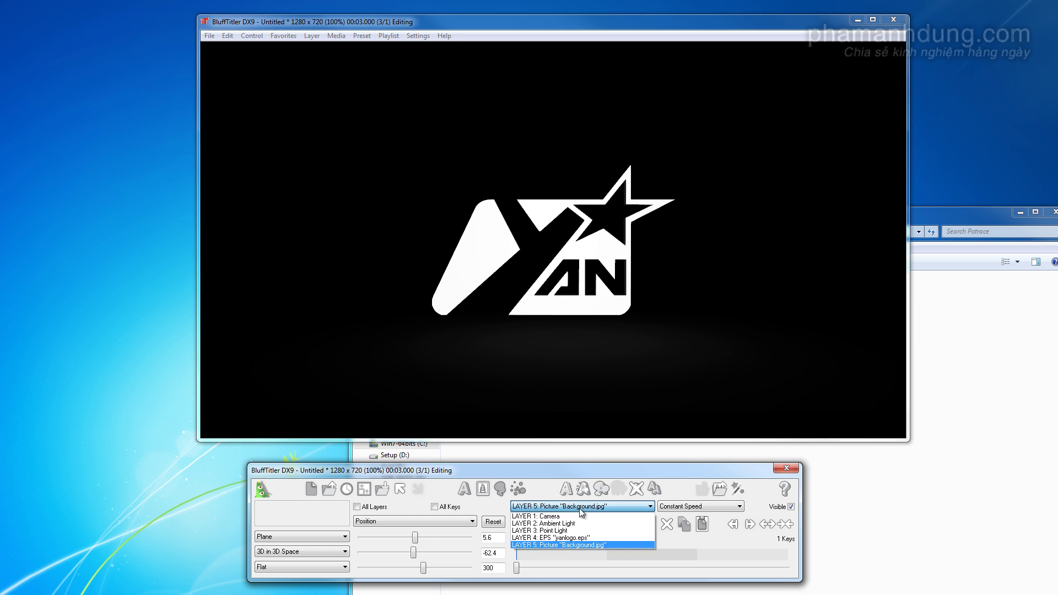
left_click(578, 530)
left_click_drag(415, 552, 447, 552)
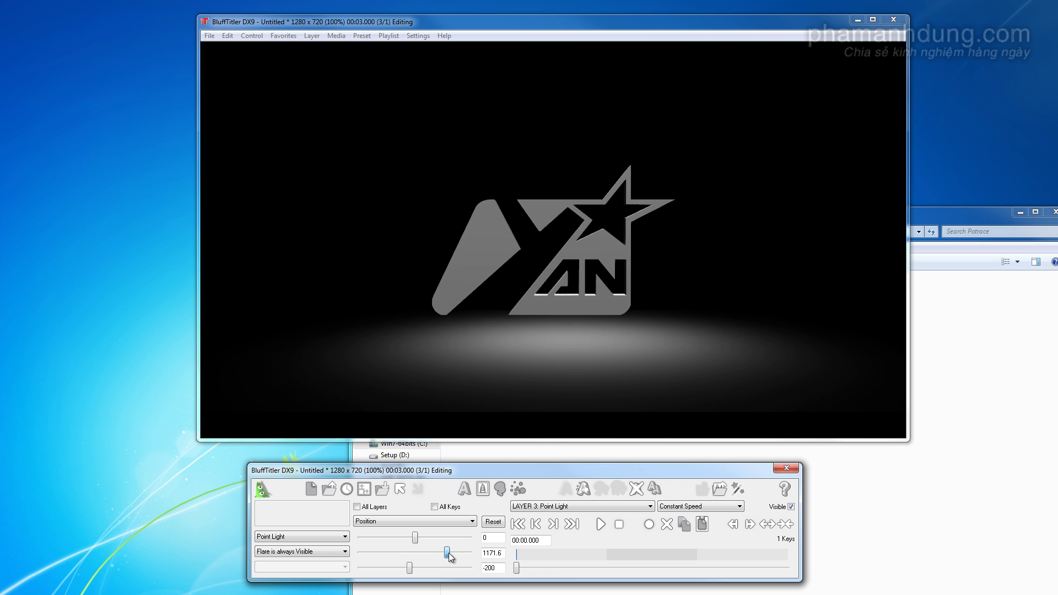
Step: Set the light intensity to about 1.49 and turn up its shadow intensity
left_click(421, 524)
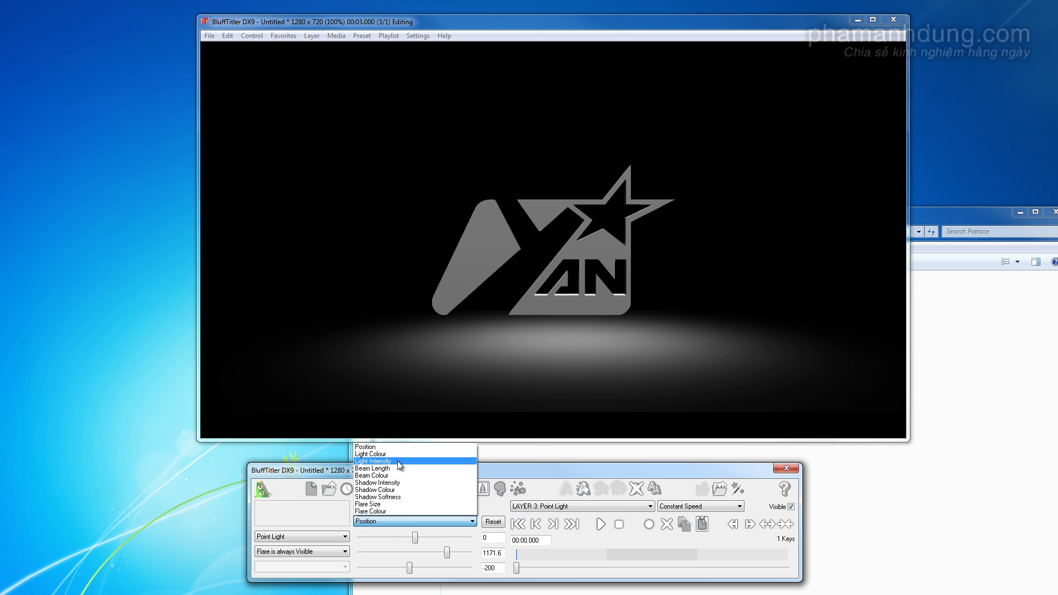
left_click(398, 460)
left_click_drag(389, 539, 403, 540)
left_click(402, 522)
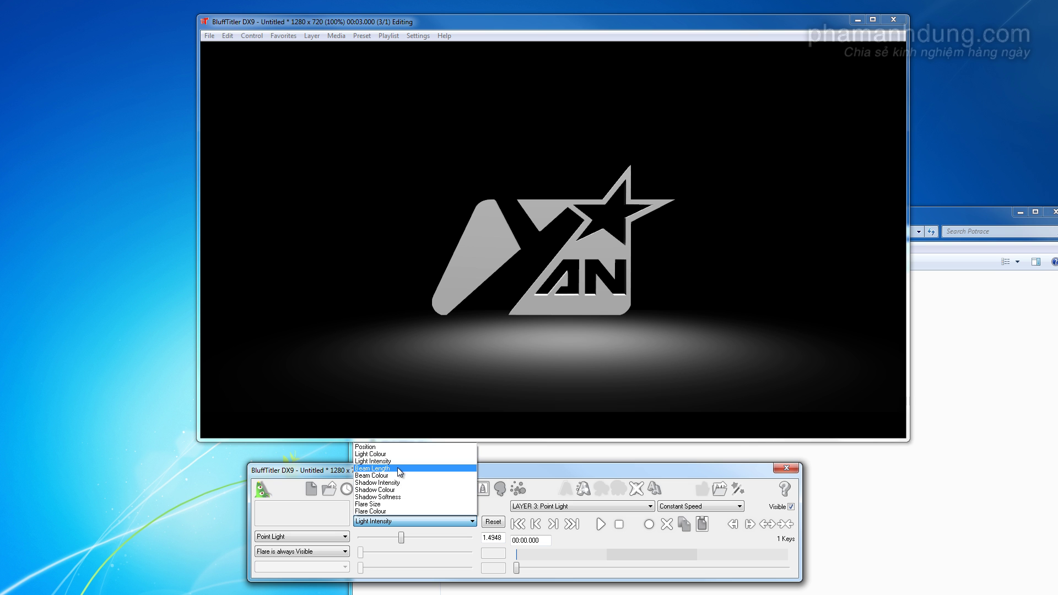
left_click(399, 484)
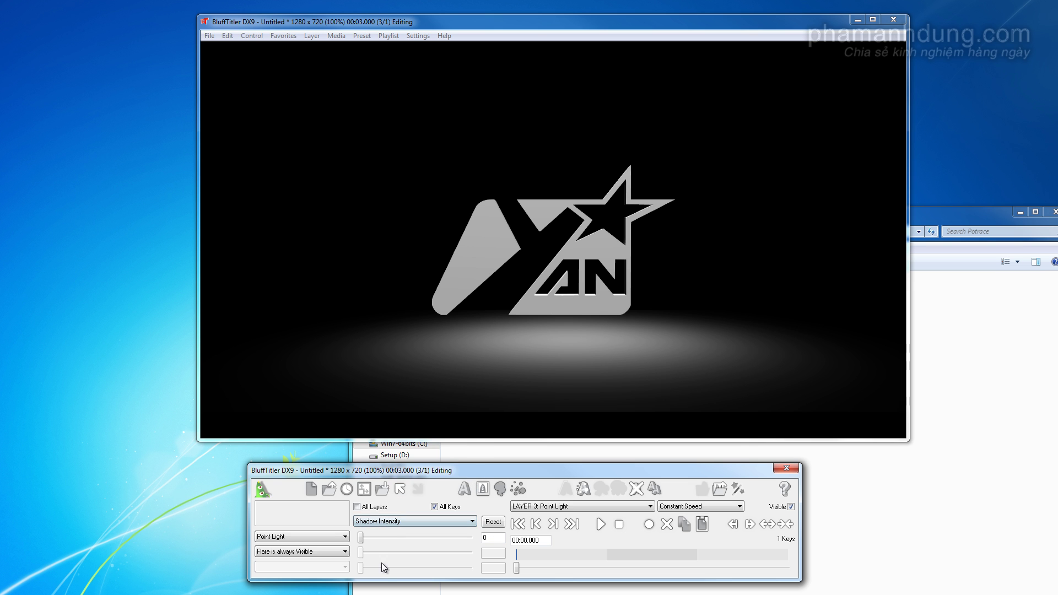
left_click_drag(362, 543, 425, 539)
left_click(599, 505)
left_click(589, 547)
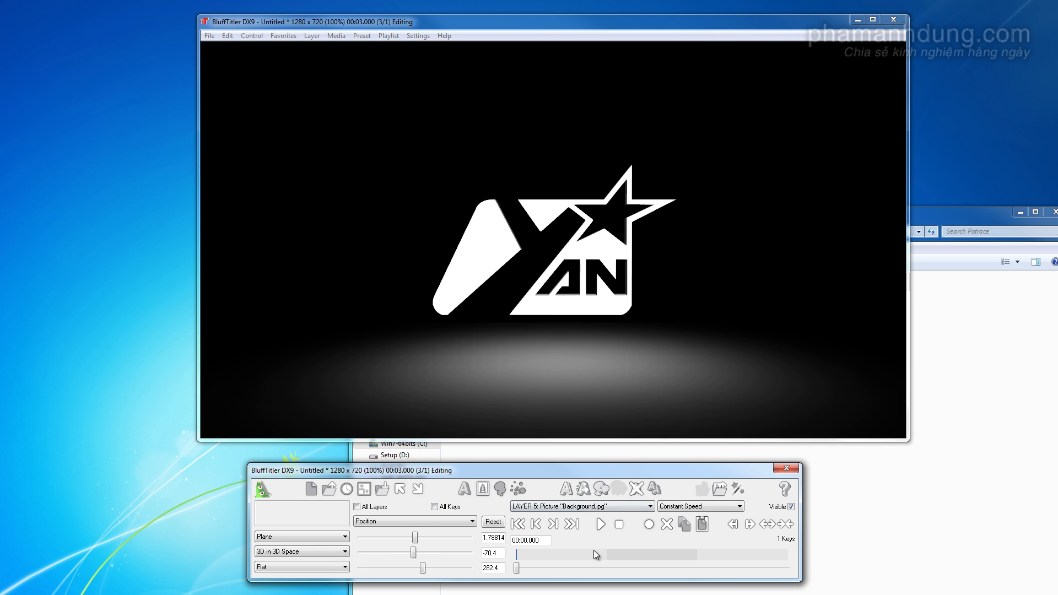
Step: Enlarge the floor picture layer's size
left_click(402, 522)
left_click(362, 432)
mouse_move(429, 537)
left_mouse_down()
mouse_move(457, 538)
mouse_move(470, 553)
left_mouse_up()
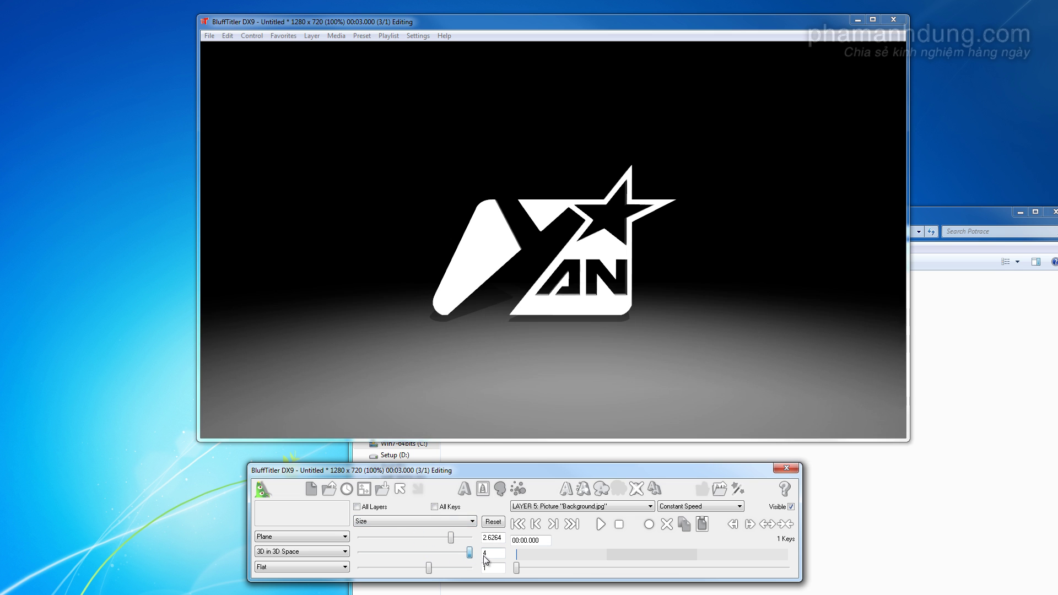
Step: Bring the yanlogo.eps logo closer to the camera and reset its rotation to face front
left_click(545, 505)
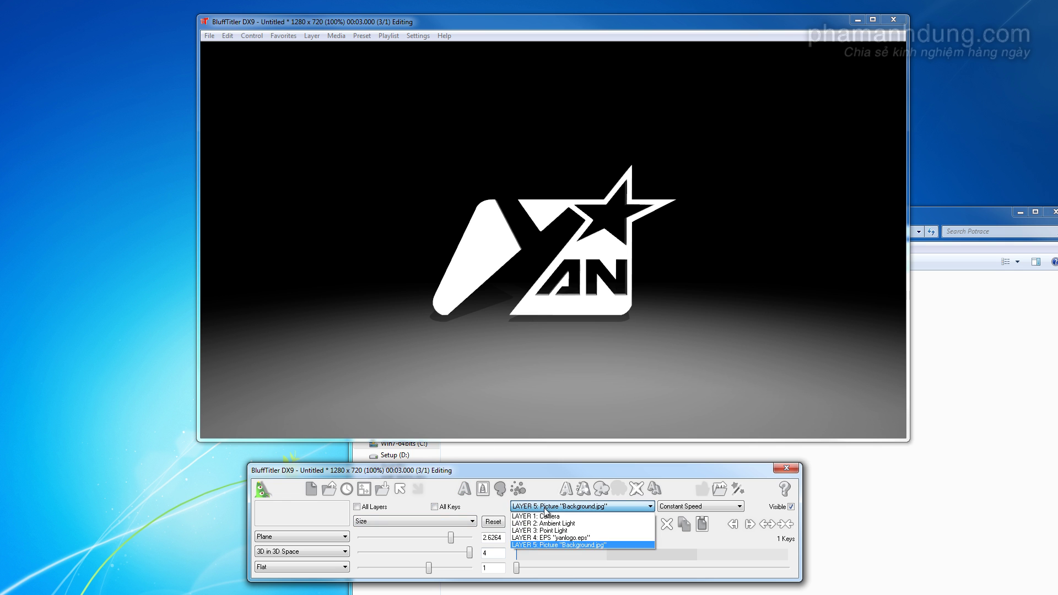
left_click(552, 538)
right_click_drag(498, 247, 547, 328)
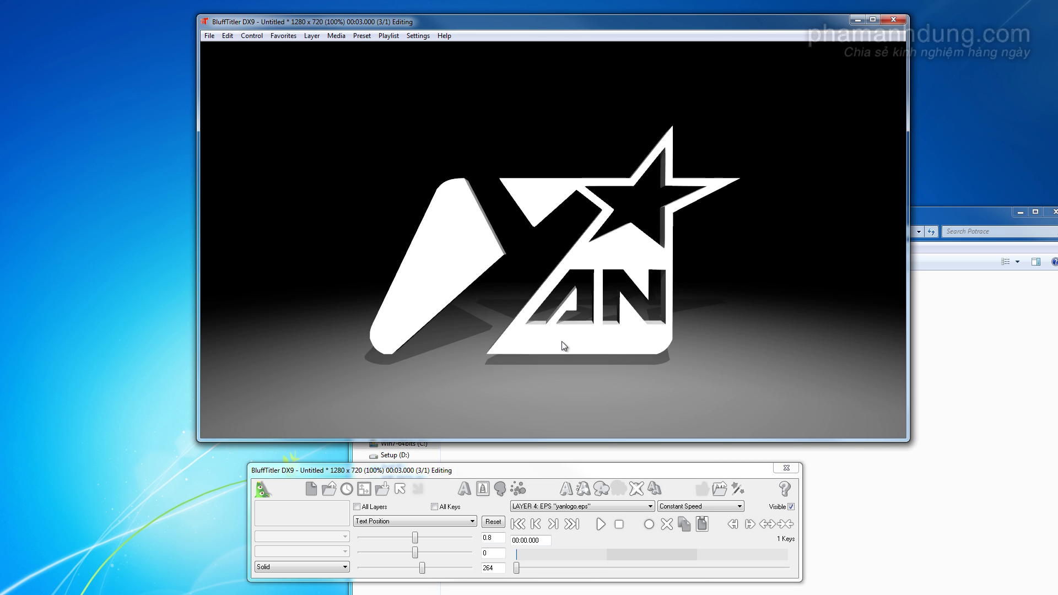
left_click_drag(423, 567, 424, 577)
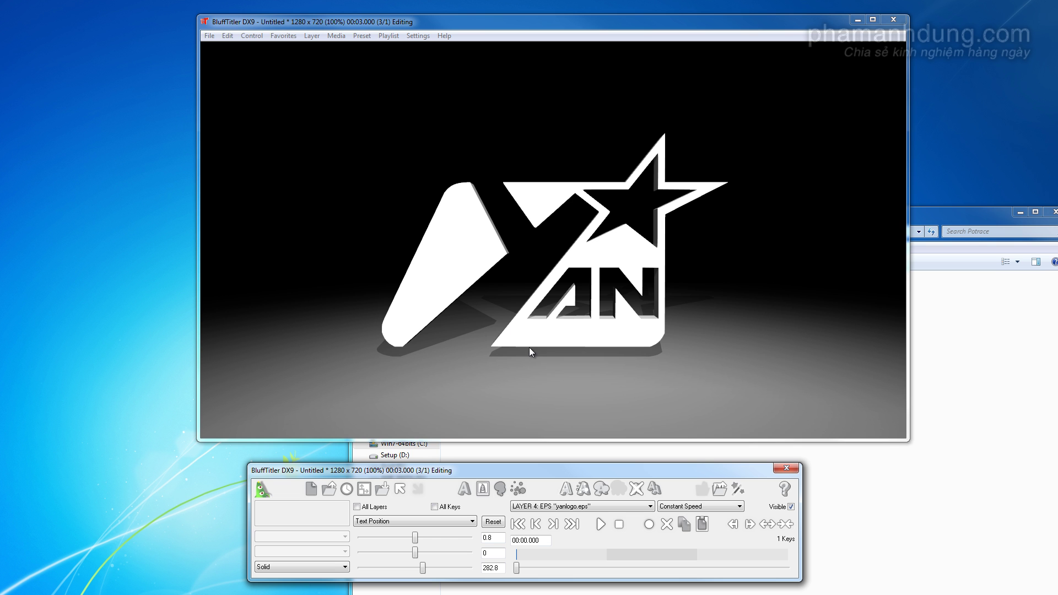
left_click(552, 507)
left_click(552, 540)
left_click(429, 522)
left_click(395, 434)
mouse_move(661, 263)
left_mouse_down()
mouse_move(388, 177)
mouse_move(309, 271)
mouse_move(576, 317)
left_mouse_up()
left_click(492, 523)
Step: Move the point light to about 171.6, 411.6, 20.4 so shadows fall on the floor
left_click(579, 506)
left_click(552, 533)
mouse_move(503, 300)
left_mouse_down()
mouse_move(619, 130)
mouse_move(415, 112)
mouse_move(554, 146)
mouse_move(460, 97)
mouse_move(394, 137)
mouse_move(628, 178)
mouse_move(548, 151)
mouse_move(613, 147)
mouse_move(599, 91)
mouse_move(510, 318)
mouse_move(581, 353)
mouse_move(606, 191)
mouse_move(627, 204)
mouse_move(613, 203)
left_mouse_up()
Step: Adjust the point light's shadow softness
left_click(395, 522)
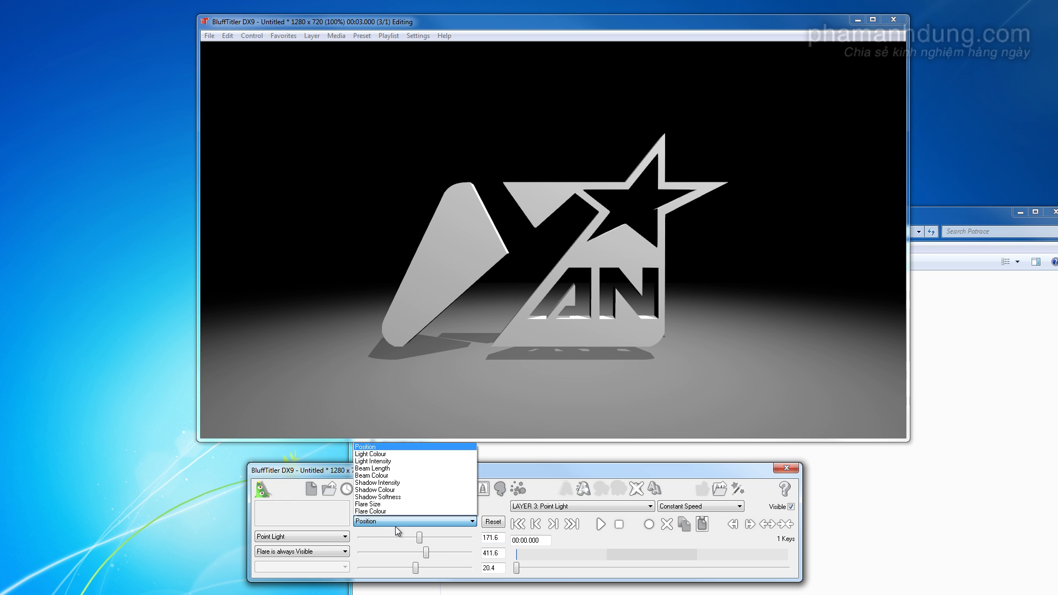
left_click(401, 508)
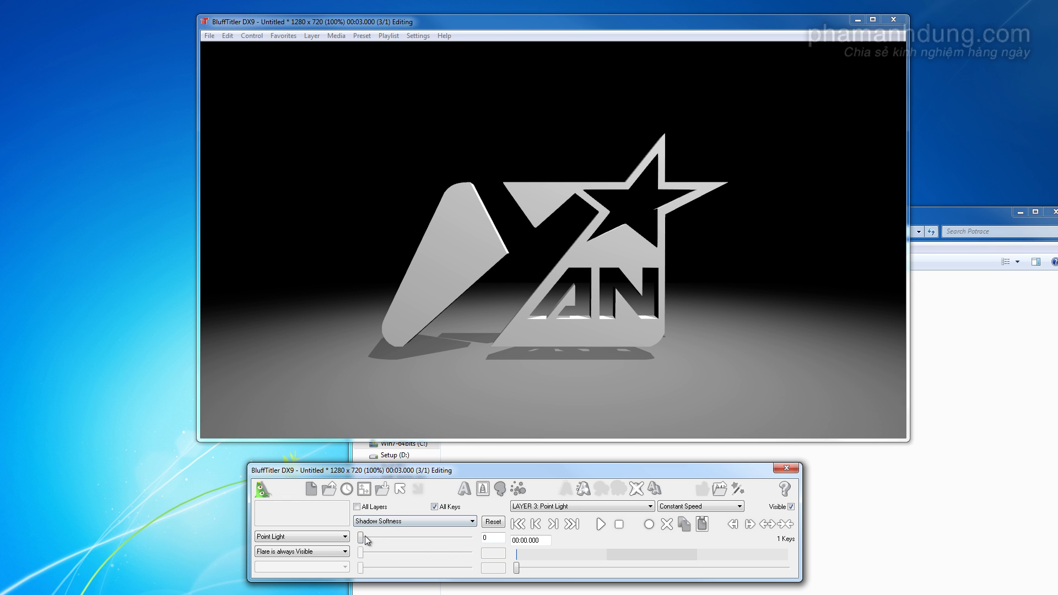
left_click_drag(363, 542, 403, 538)
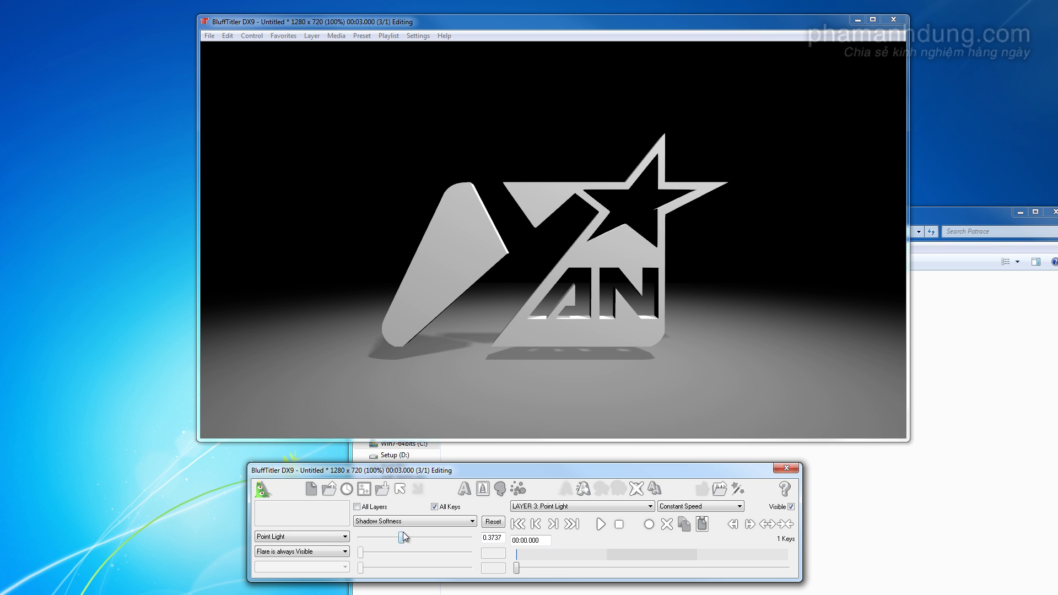
mouse_move(400, 542)
left_mouse_down()
mouse_move(365, 543)
mouse_move(377, 543)
left_mouse_up()
Step: Apply a metallic silver shader from the AGP effects folder to the logo and zero its rotation
left_click(619, 247)
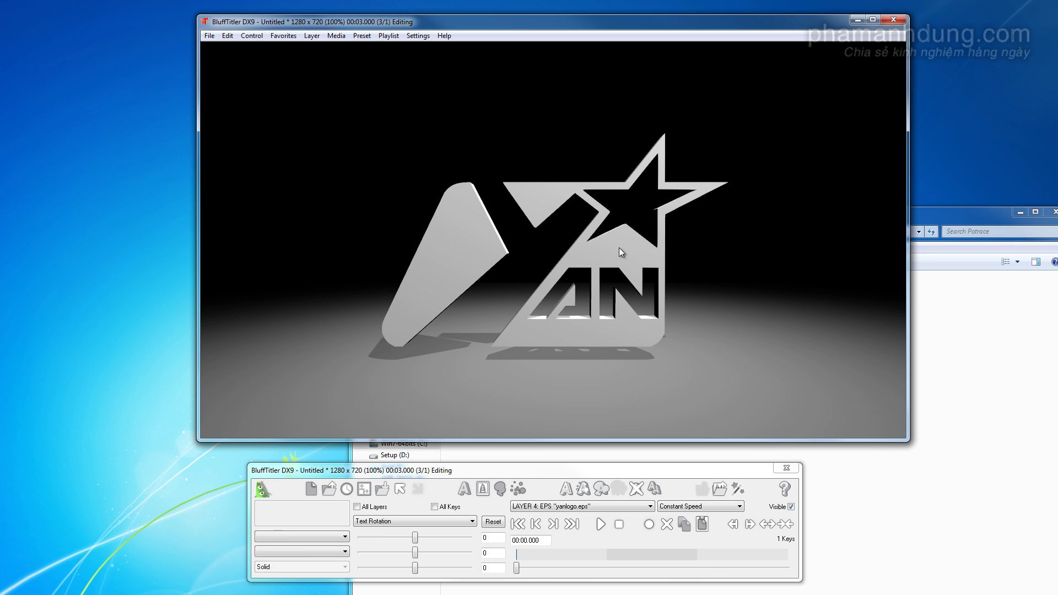
left_click(737, 490)
scroll(578, 414, "down", 1)
scroll(579, 414, "down", 2)
double_click(554, 448)
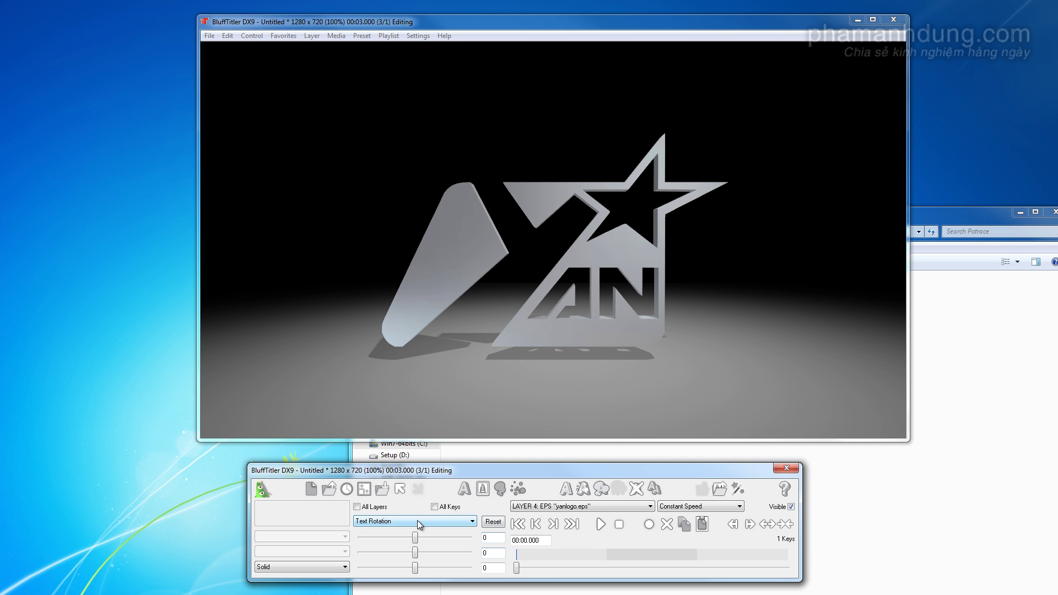
mouse_move(415, 544)
left_mouse_down()
mouse_move(401, 545)
mouse_move(431, 544)
mouse_move(417, 545)
left_mouse_up()
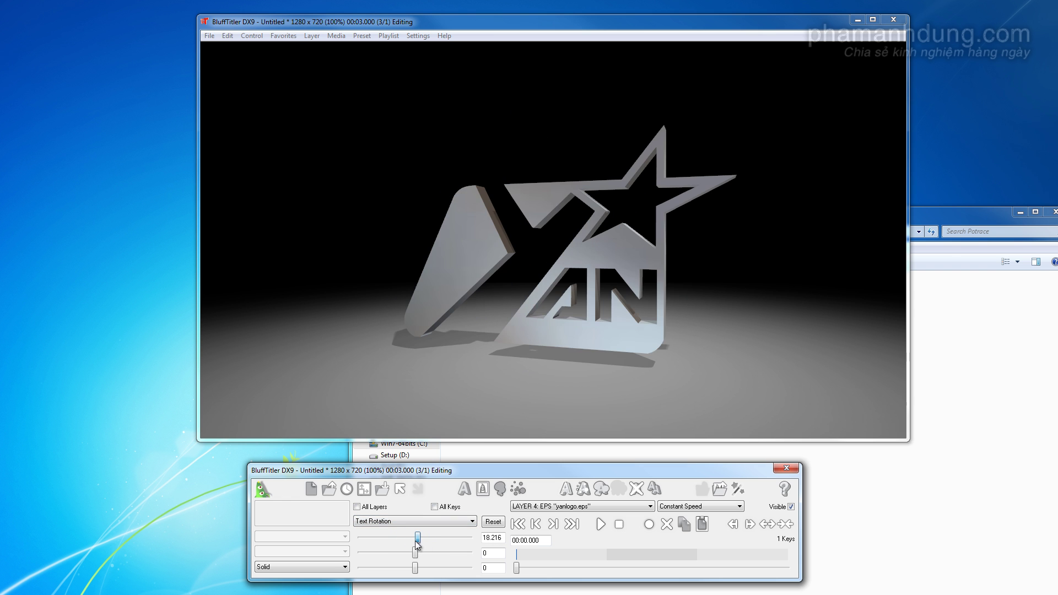
left_click(491, 523)
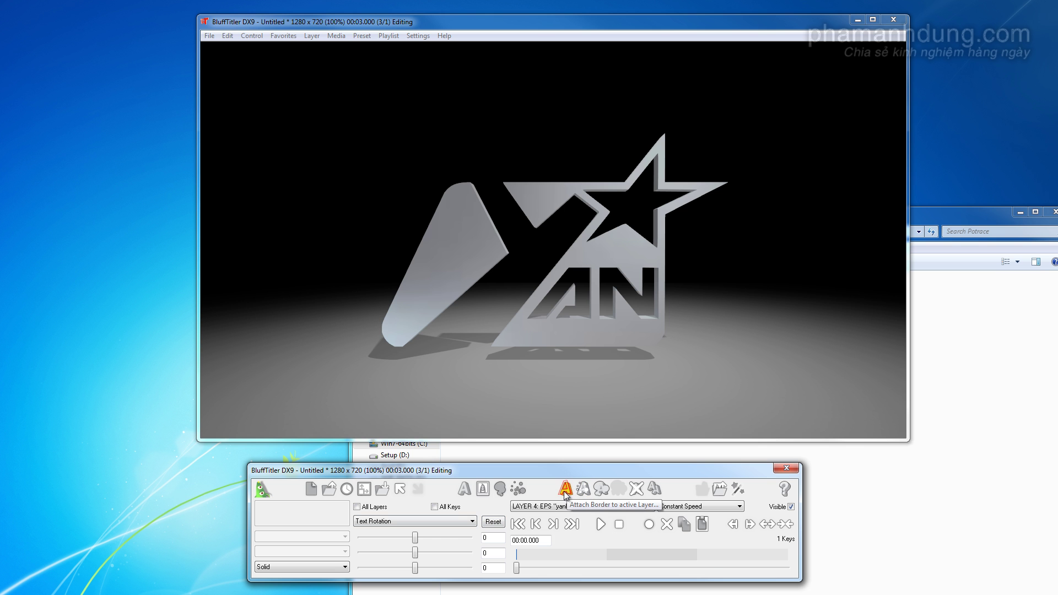
Step: Apply the Golden Straight Border preset to the logo, then reset its rotation to face front
left_click(565, 488)
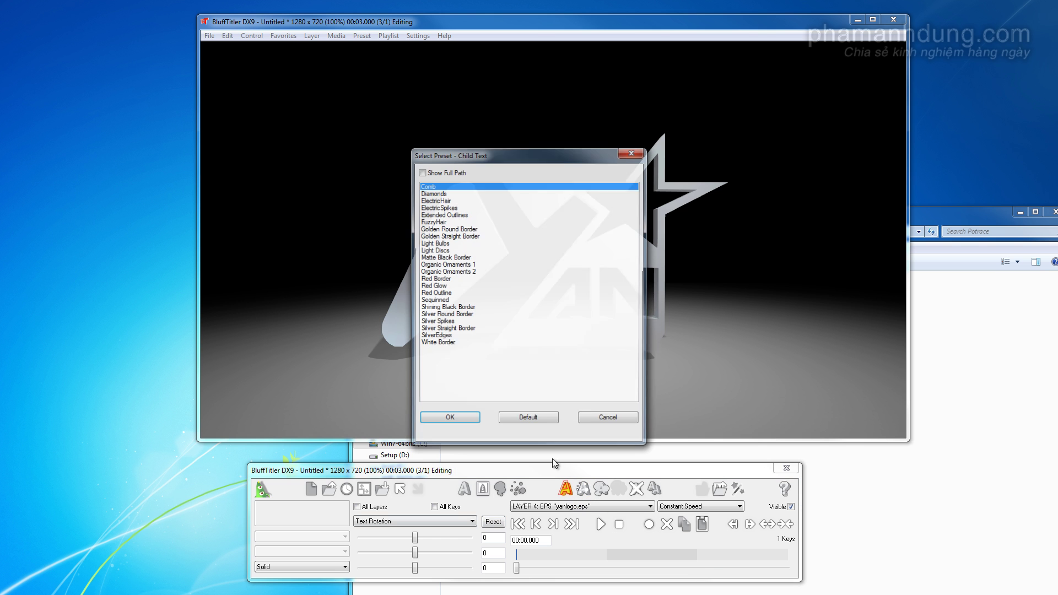
left_click(437, 329)
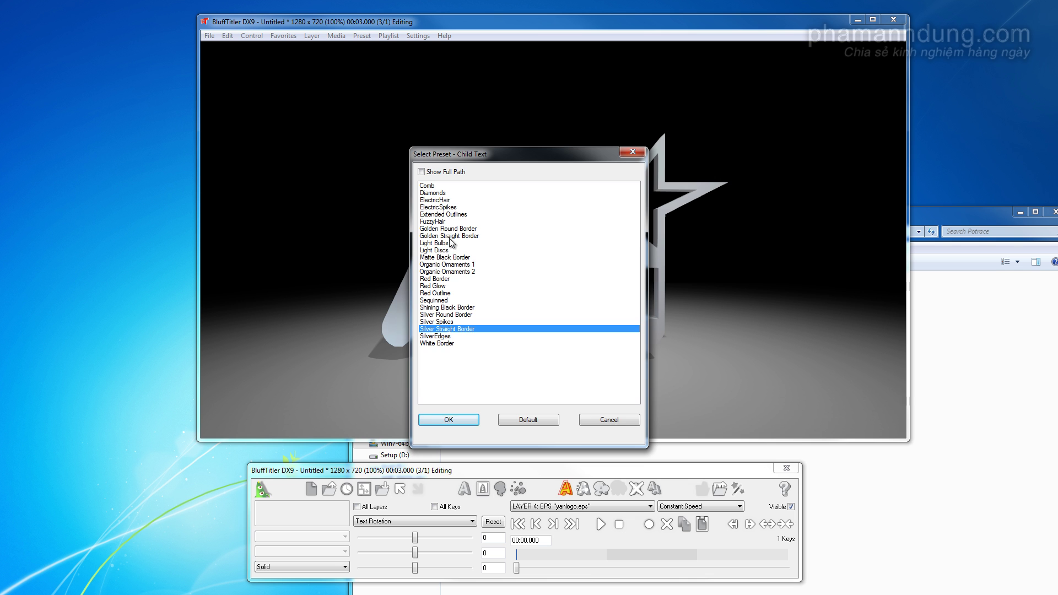
double_click(449, 236)
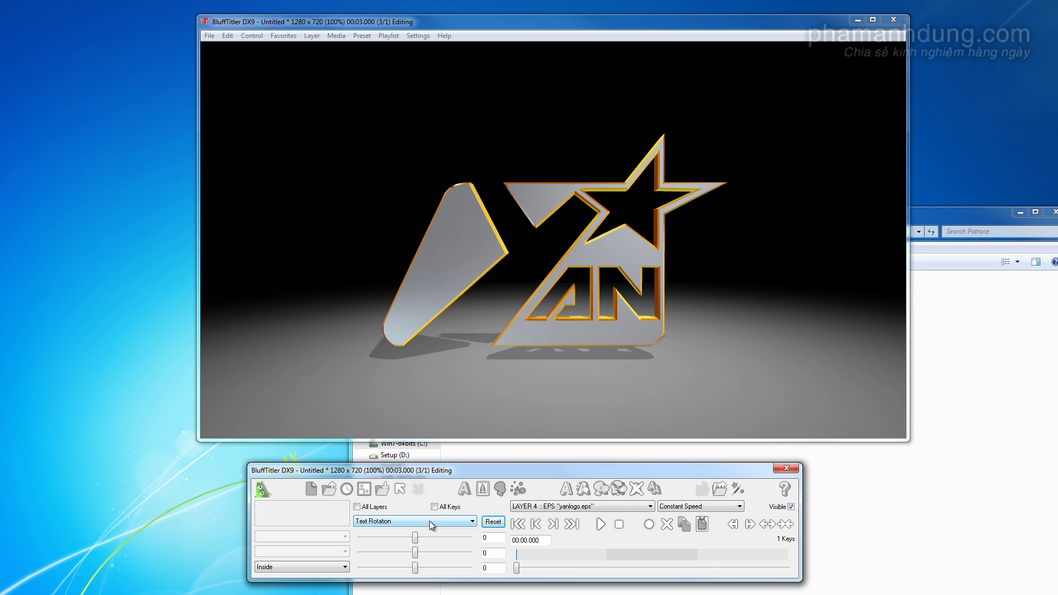
mouse_move(452, 244)
left_mouse_down()
mouse_move(308, 218)
mouse_move(452, 320)
mouse_move(646, 246)
mouse_move(514, 319)
left_mouse_up()
left_click(493, 520)
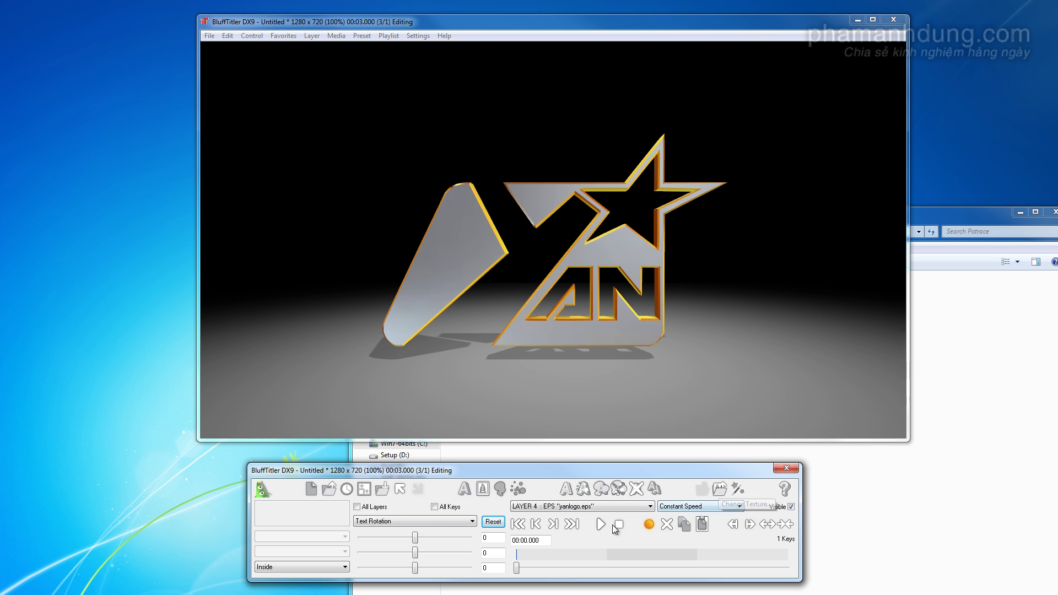
Step: Select the new border layer (LAYER 5) and bring up its Change Texture settings
left_click(561, 507)
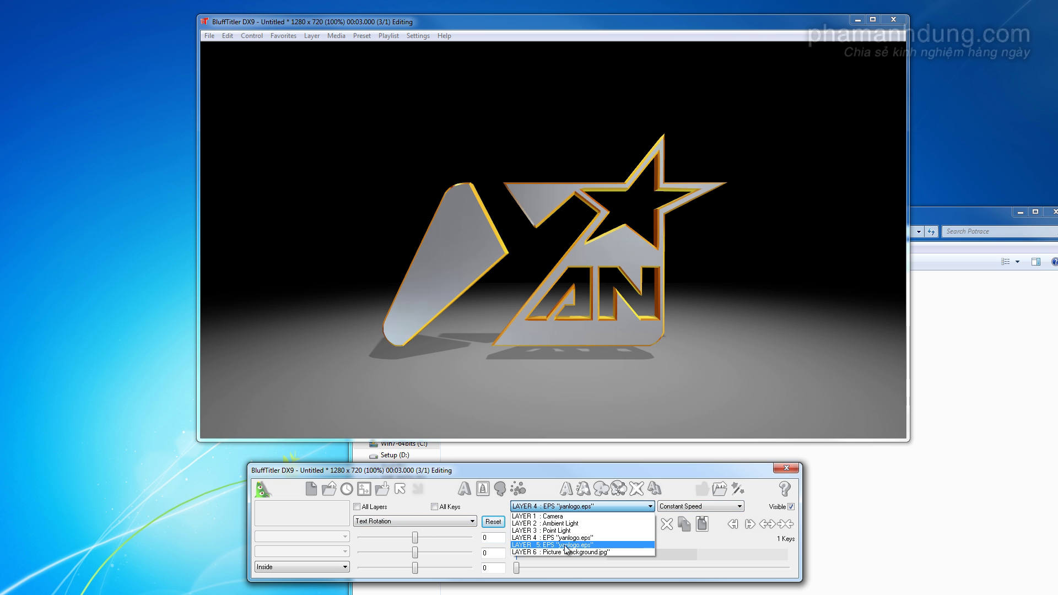
left_click(568, 545)
left_click(358, 36)
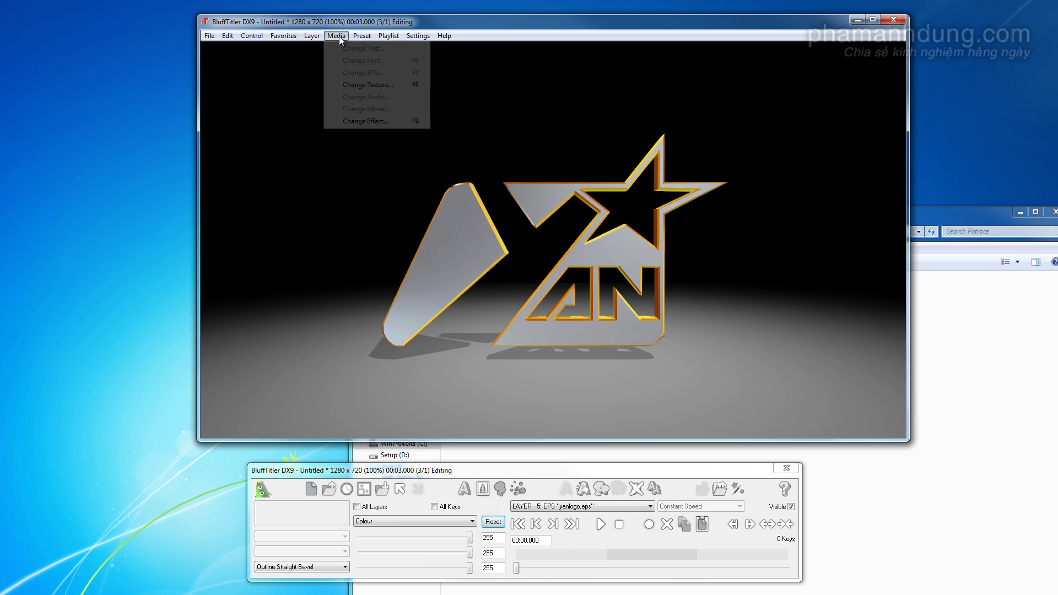
left_click(361, 85)
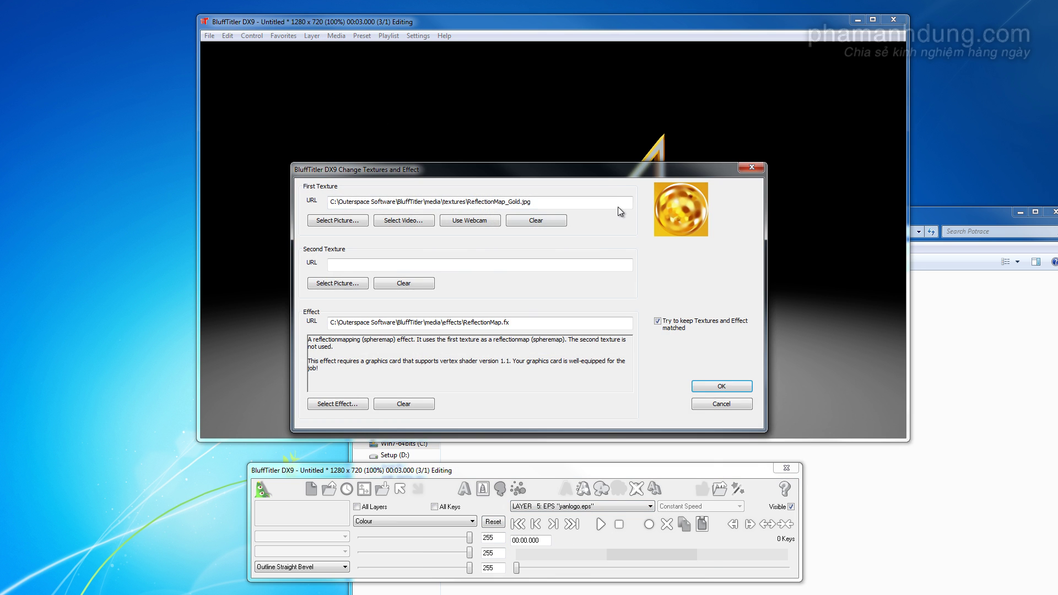
left_click_drag(629, 173, 743, 214)
Step: Load Media\Textures\ReflectionMap_Gold_old.jpg as the border's first texture and confirm
left_click(472, 268)
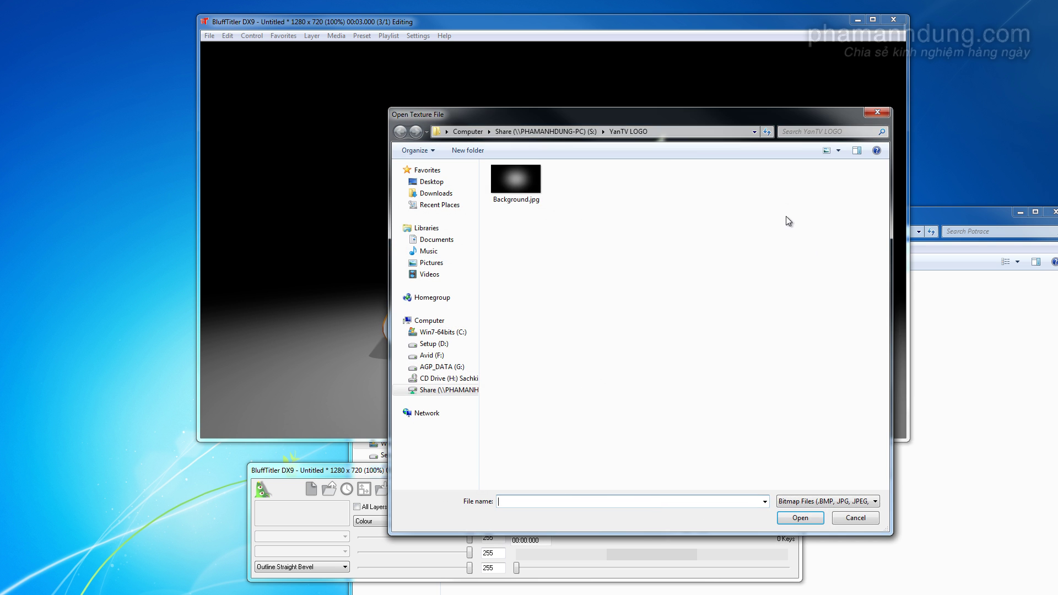
left_click(444, 332)
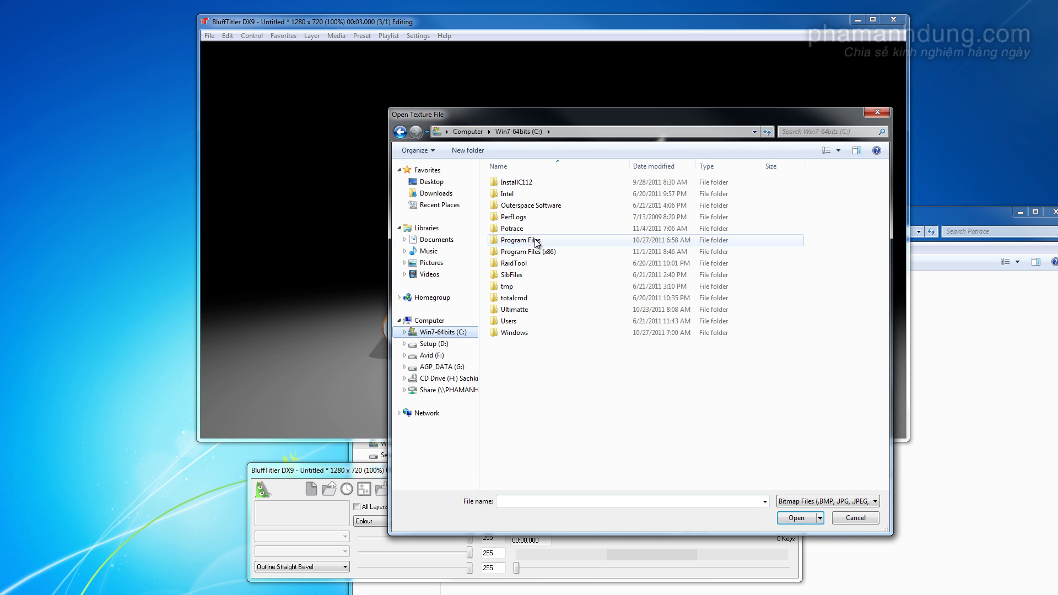
double_click(543, 205)
double_click(523, 217)
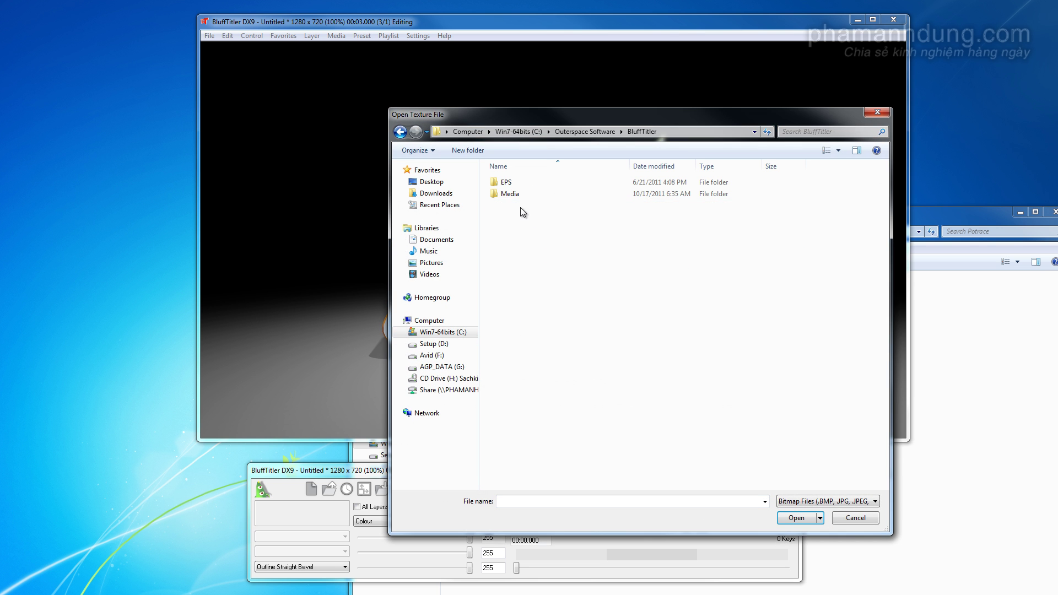
double_click(510, 196)
double_click(519, 324)
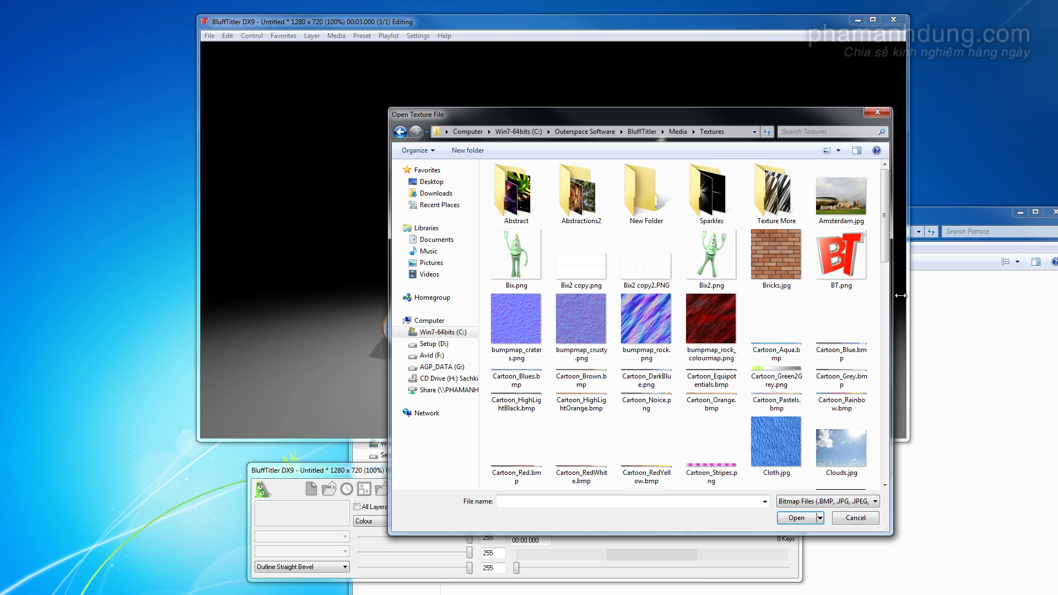
left_click_drag(884, 216, 881, 421)
left_click(737, 359)
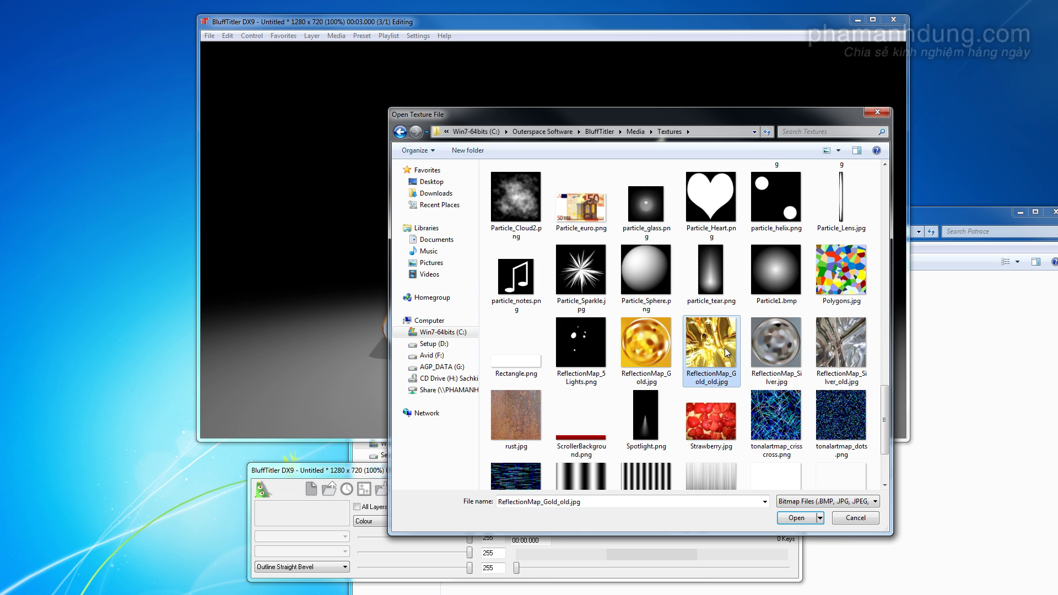
double_click(707, 339)
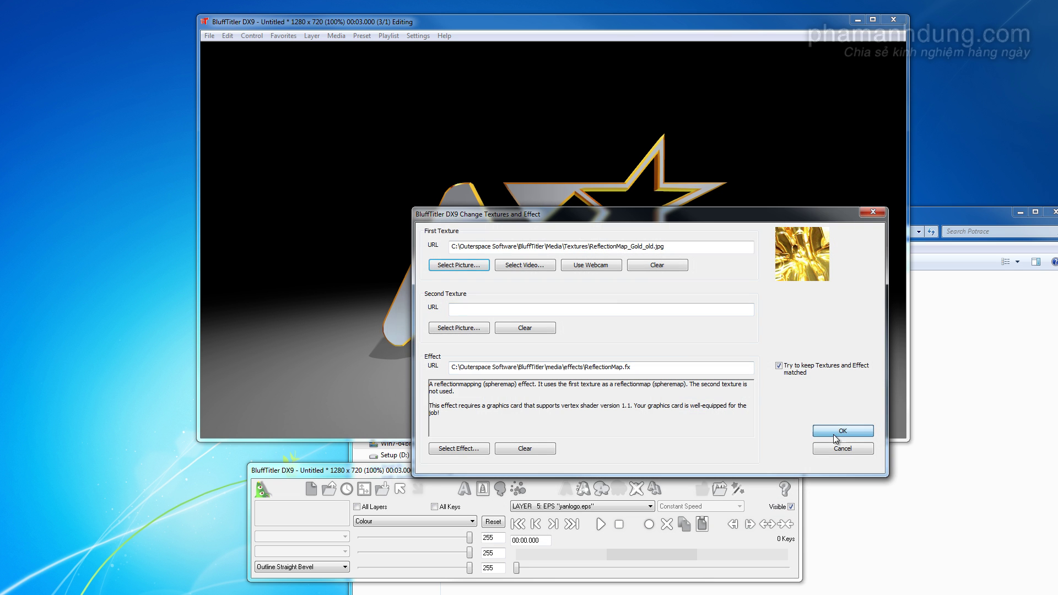
left_click(836, 432)
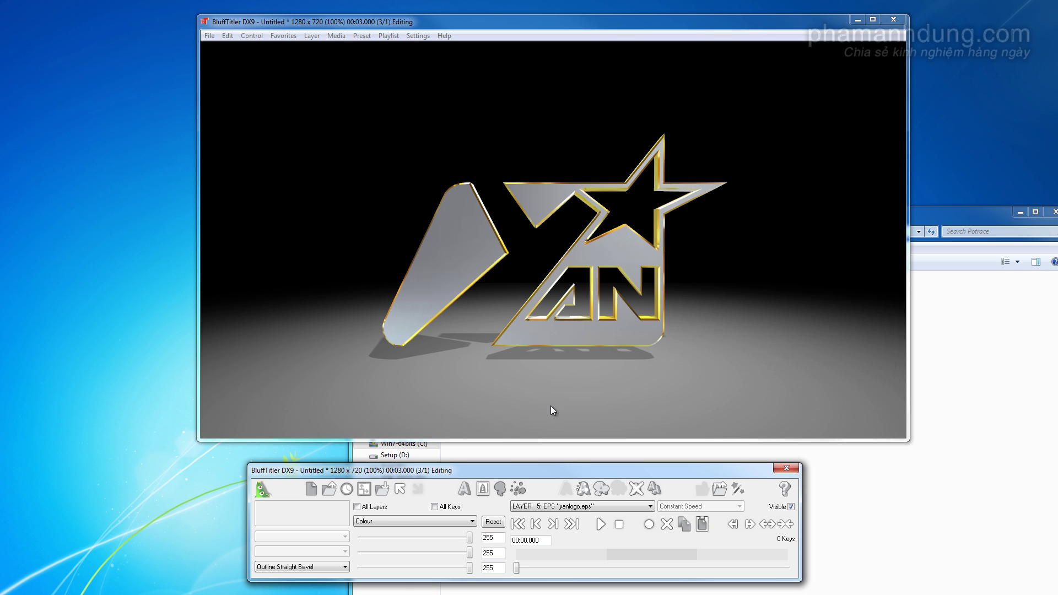
Step: Turn the border's FX Reflection Rotation to about -94.5, 23.7, 0, then reselect LAYER 4 yanlogo.eps
left_click(395, 524)
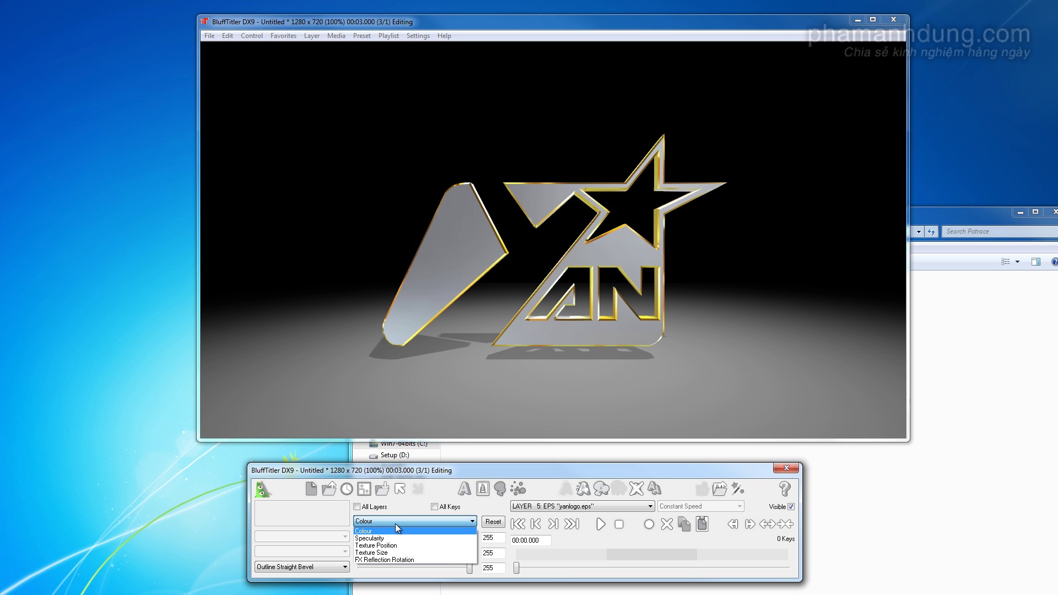
left_click(369, 560)
mouse_move(415, 537)
left_mouse_down()
mouse_move(388, 543)
mouse_move(422, 557)
left_mouse_up()
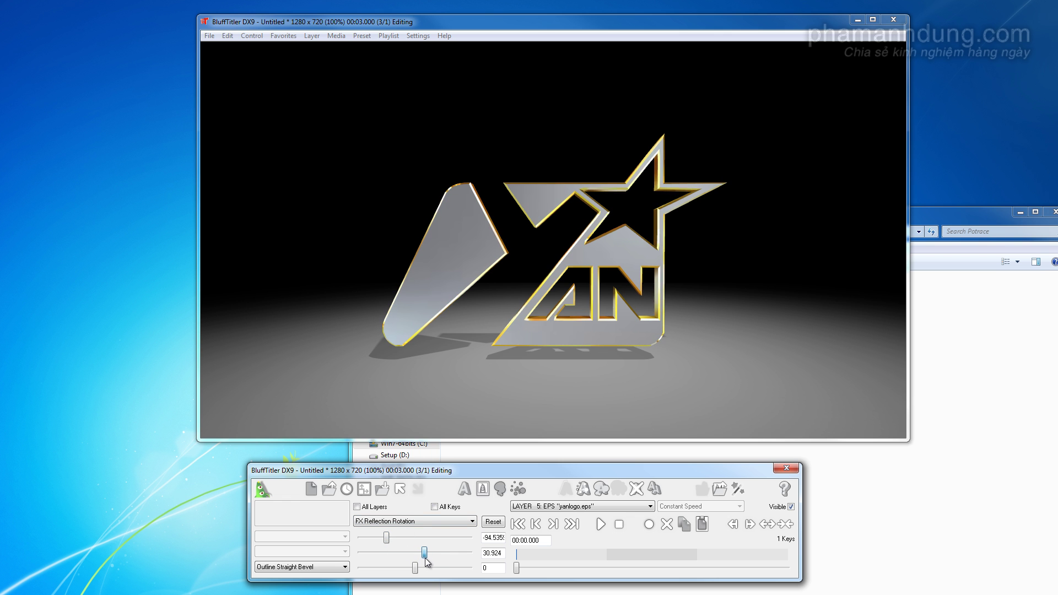
left_click(574, 507)
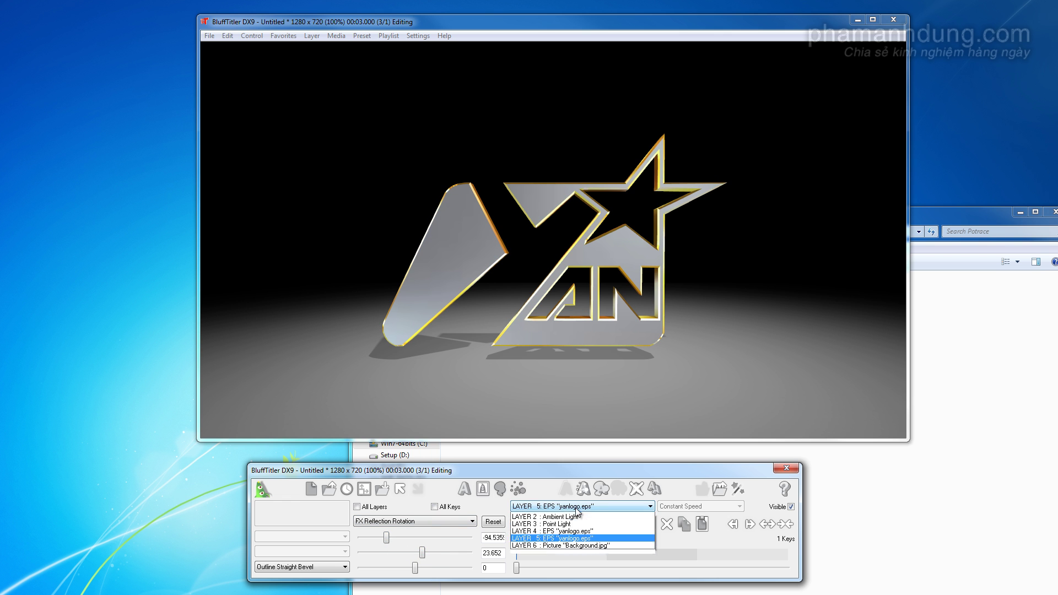
left_click(584, 537)
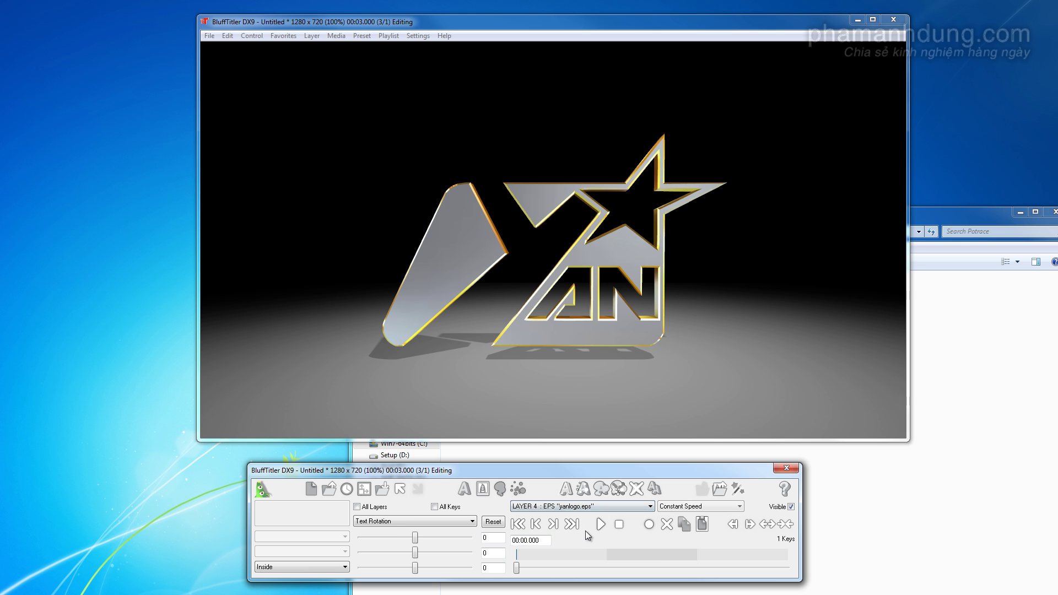
Step: Apply ReflectionMap_Gold.jpg as the yanlogo.eps layer's first texture, turning the logo gold
left_click(336, 36)
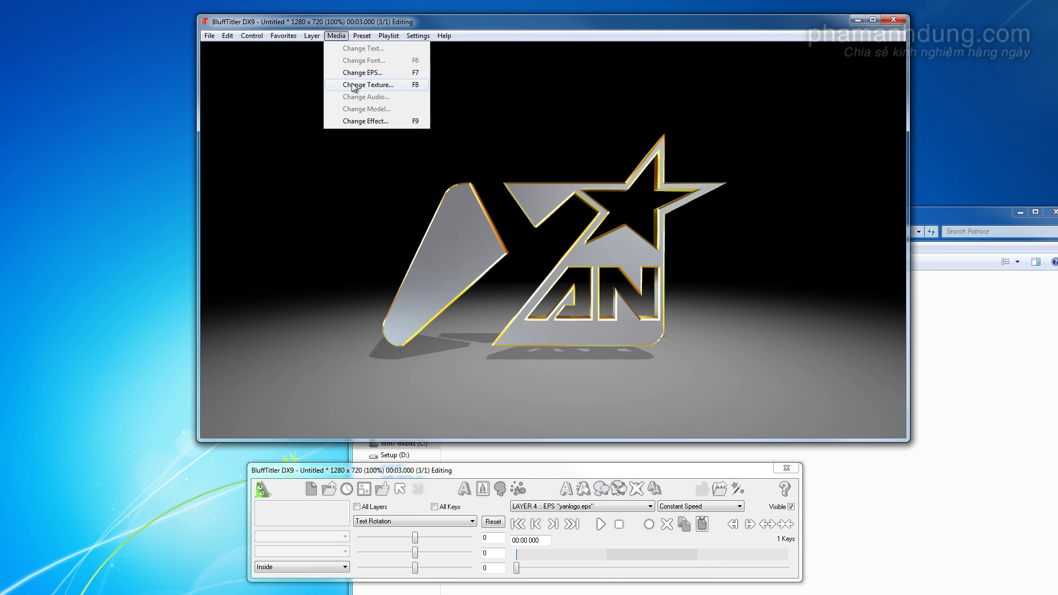
left_click(353, 85)
left_click(353, 221)
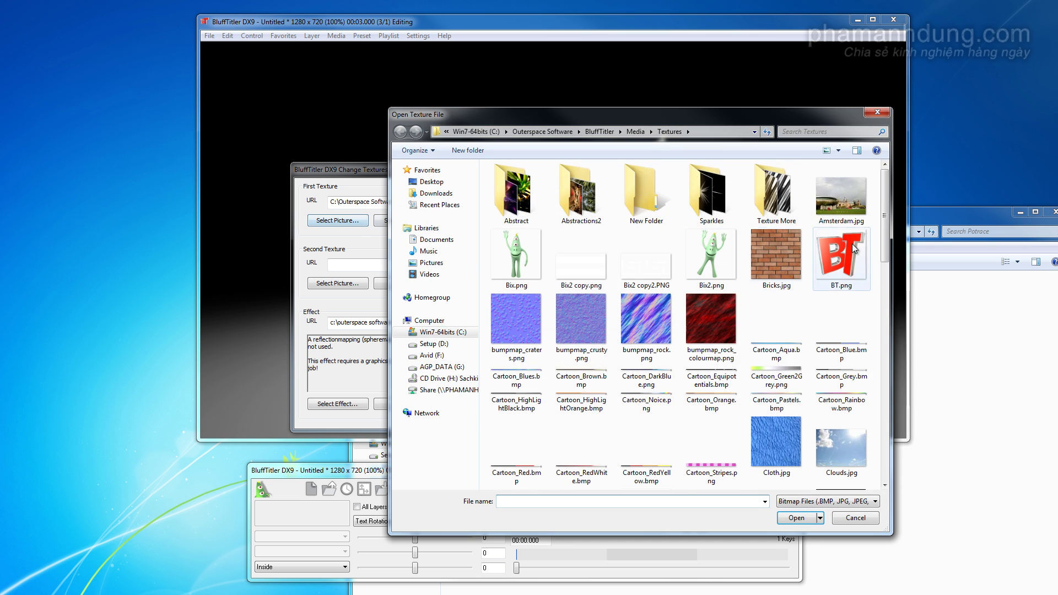
left_click_drag(885, 217, 882, 424)
left_click(646, 373)
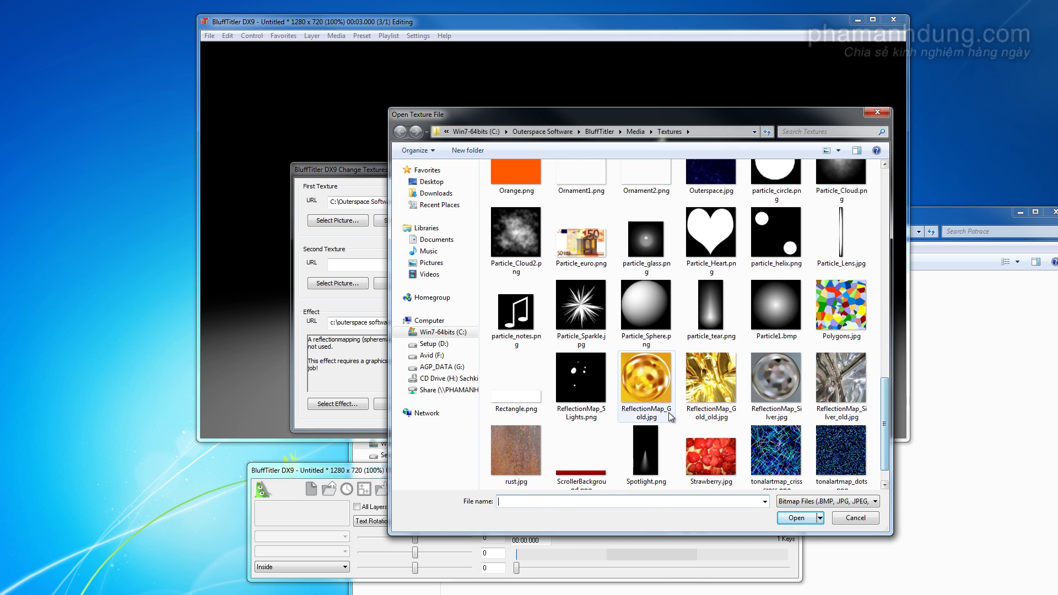
double_click(647, 372)
left_click(697, 385)
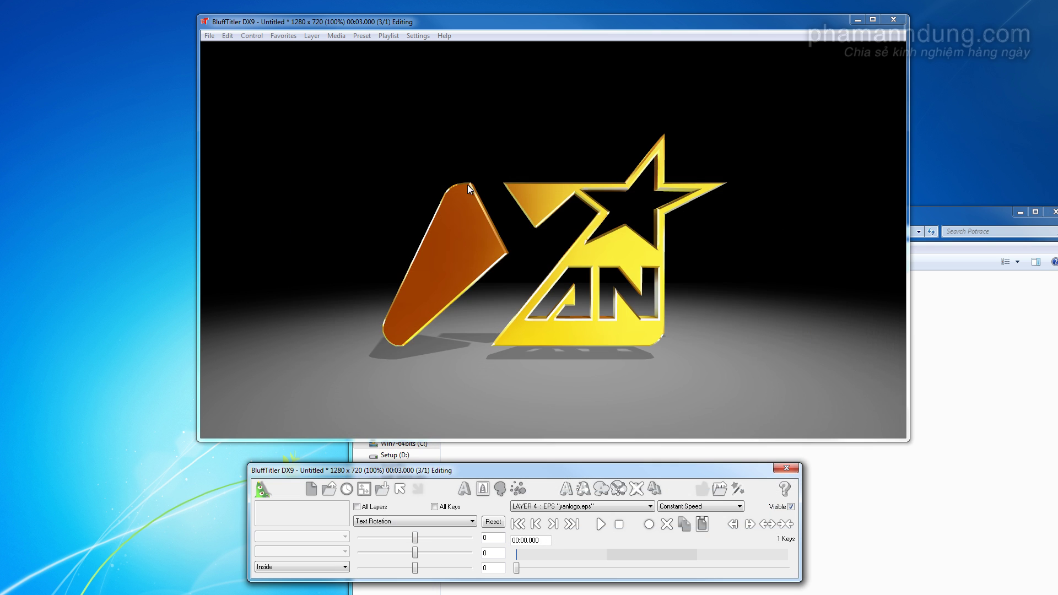
left_click(439, 524)
Step: Shift the logo's FX Reflection Rotation to brighten its gold reflection
left_click(425, 511)
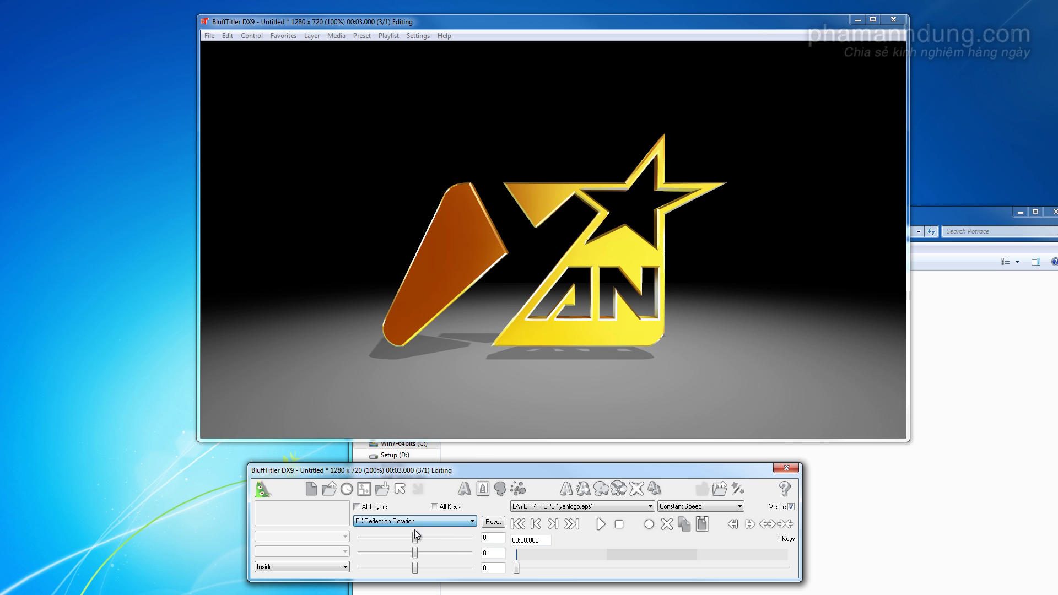
left_click_drag(415, 537, 434, 538)
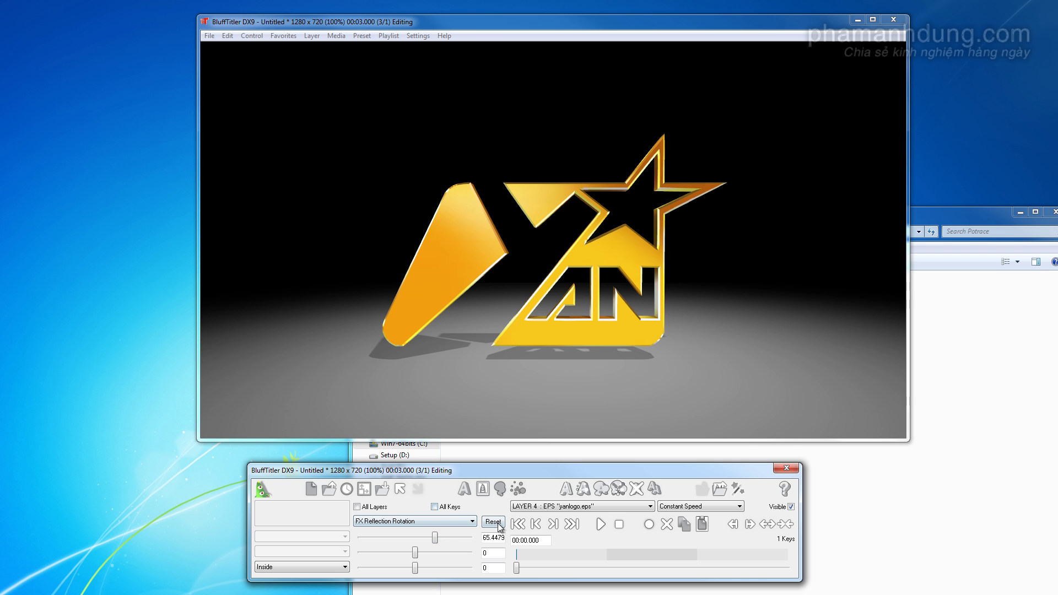
left_click(573, 507)
Step: Set the logo's Bevel to about 0.88, with its third value at -2
left_click(441, 521)
left_click(398, 469)
mouse_move(414, 537)
left_mouse_down()
mouse_move(371, 537)
mouse_move(409, 538)
left_mouse_up()
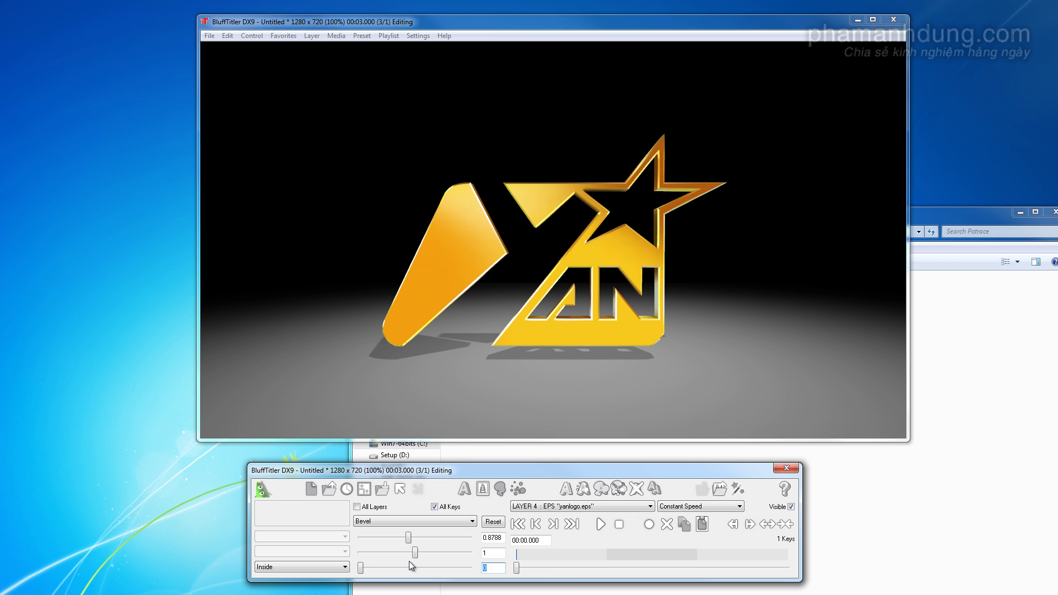
type("-2")
Step: Rotate the logo sideways to about -62.64 to inspect its bevelled gold edges
left_click(429, 521)
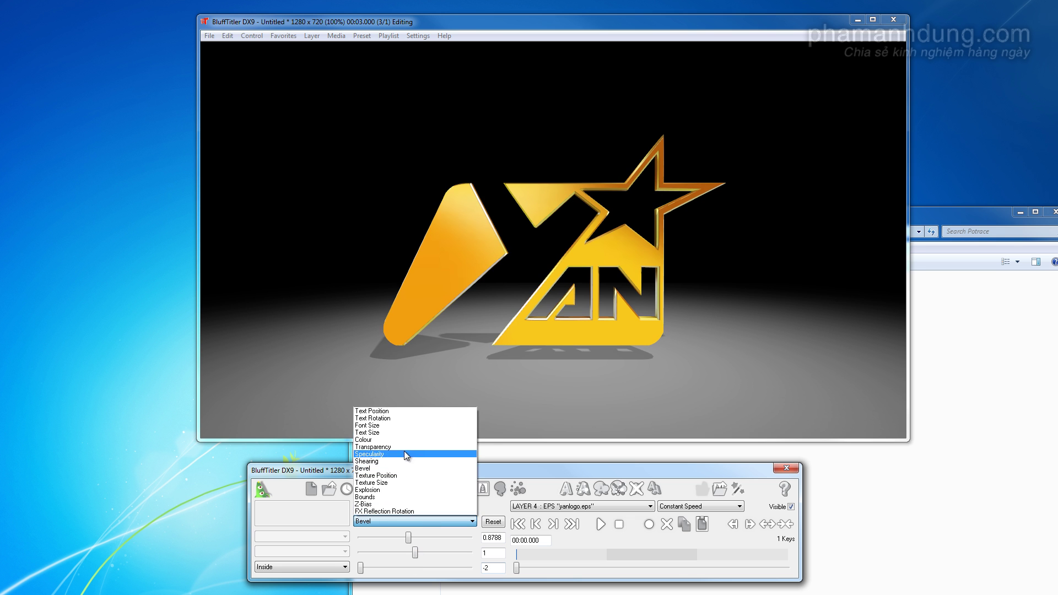
left_click(401, 421)
left_click_drag(339, 341, 494, 200)
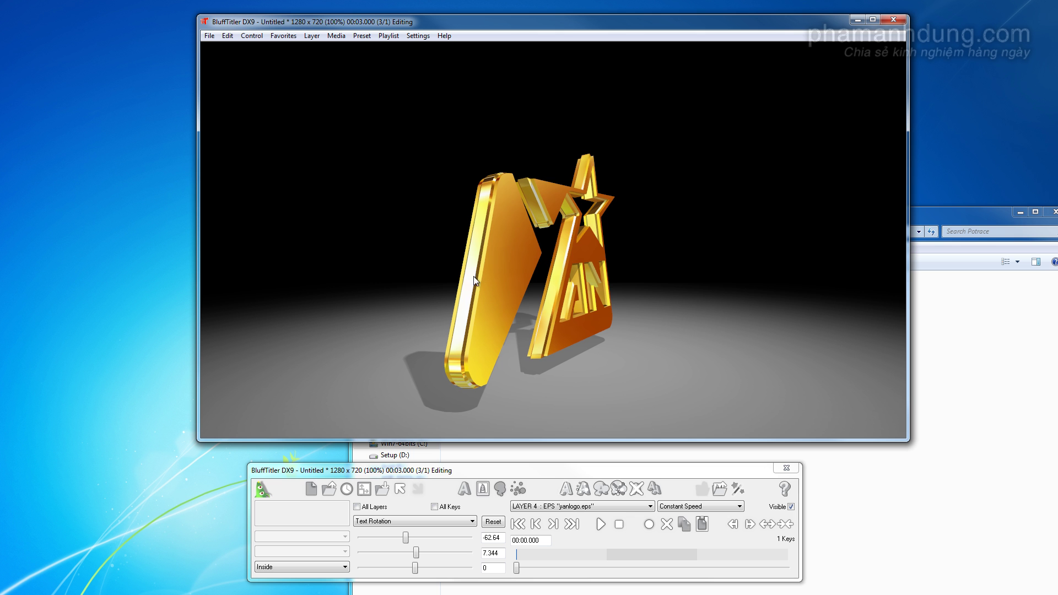
Step: Return the logo Bevel's third value to 0
mouse_move(487, 310)
left_mouse_down()
mouse_move(659, 325)
mouse_move(570, 351)
mouse_move(451, 336)
left_mouse_up()
left_click(422, 521)
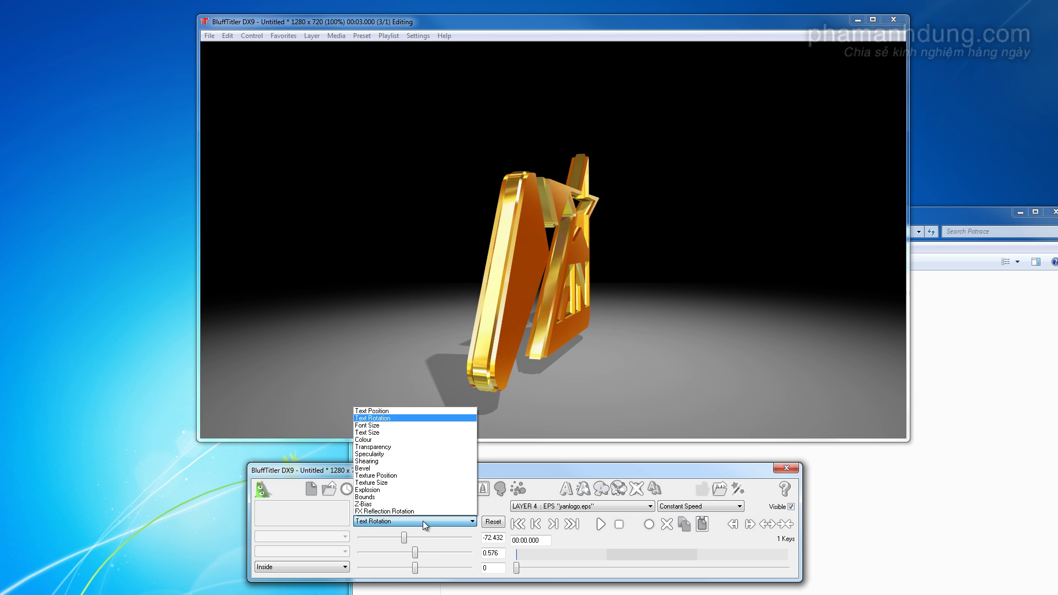
left_click(405, 471)
left_click_drag(361, 567, 338, 570)
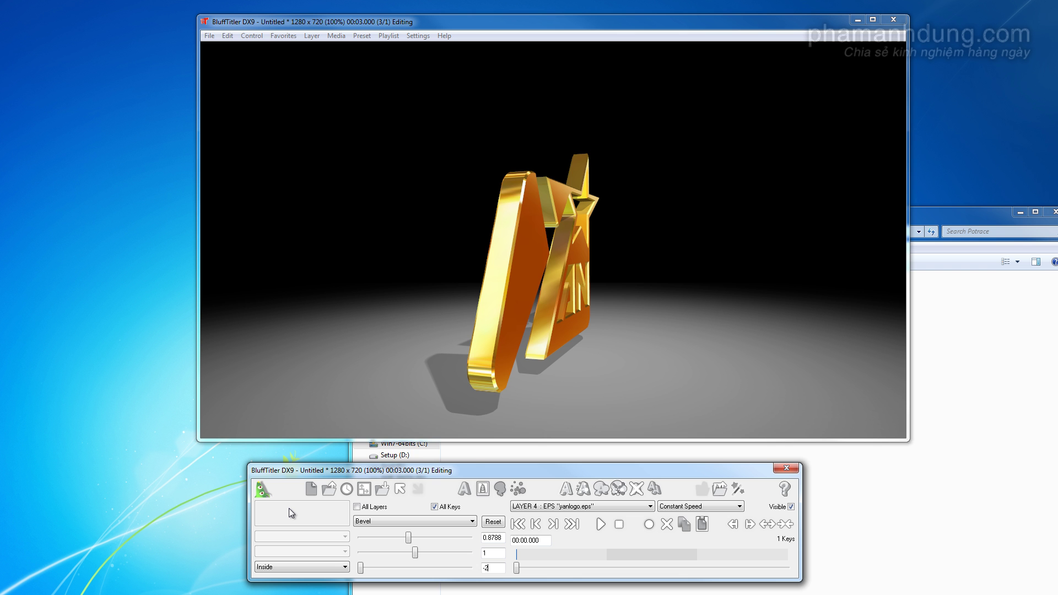
Step: Tilt the logo to inspect its depth, then reset Text Rotation to 0/0/0
left_click(363, 523)
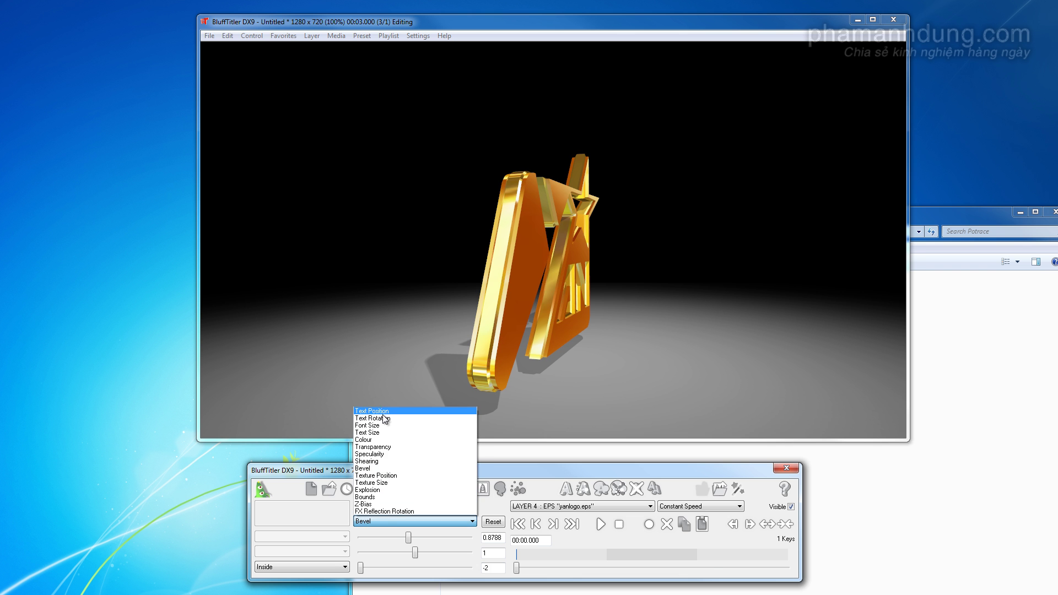
left_click(384, 419)
mouse_move(507, 350)
left_mouse_down()
mouse_move(803, 350)
mouse_move(743, 206)
mouse_move(540, 274)
mouse_move(729, 377)
mouse_move(708, 364)
left_mouse_up()
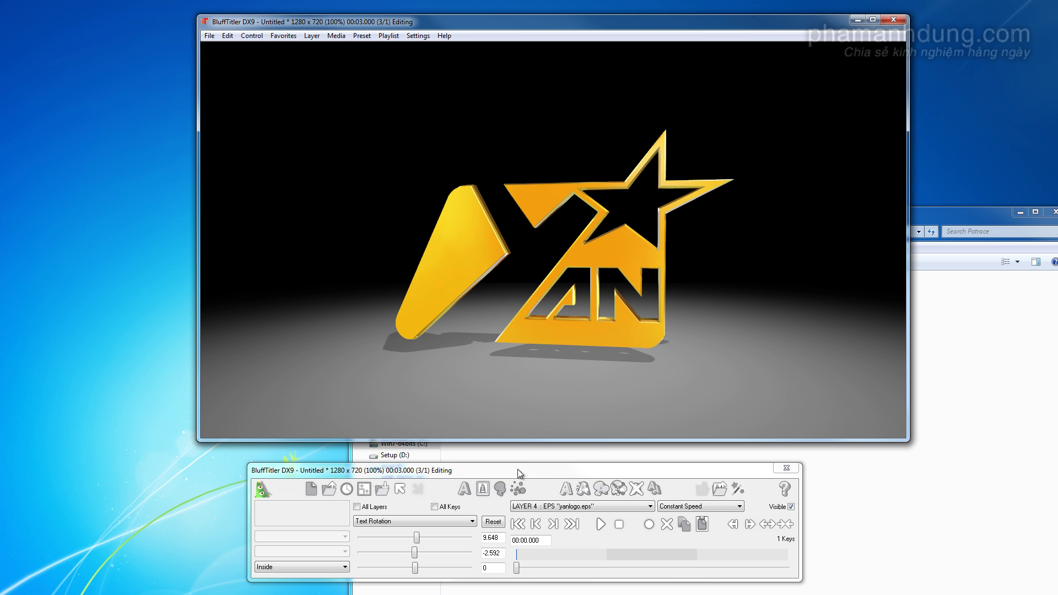
left_click(501, 523)
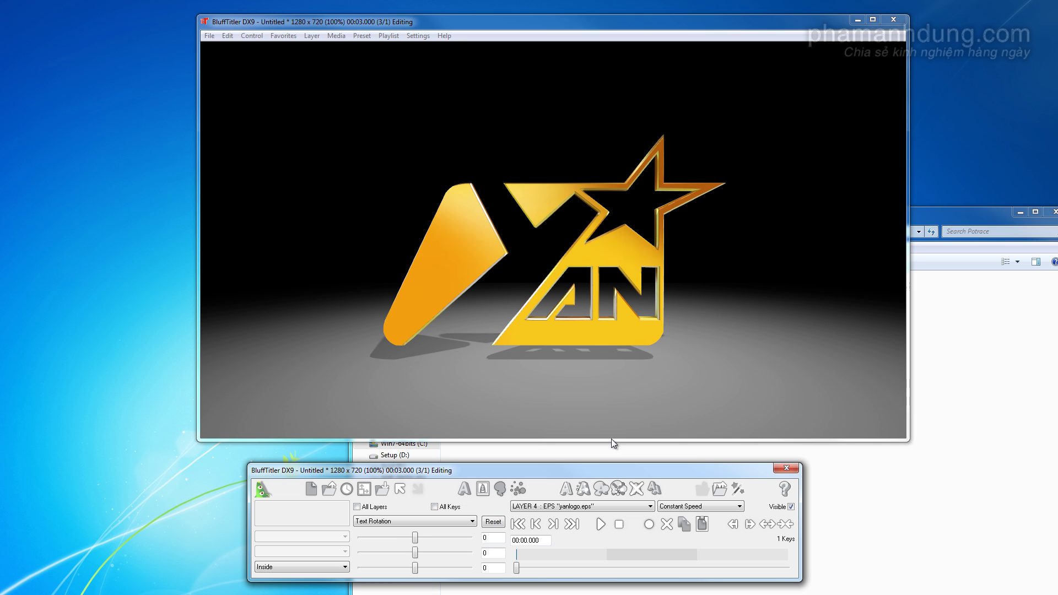
mouse_move(600, 286)
left_mouse_down()
mouse_move(319, 231)
mouse_move(606, 345)
mouse_move(743, 224)
mouse_move(547, 304)
mouse_move(628, 306)
left_mouse_up()
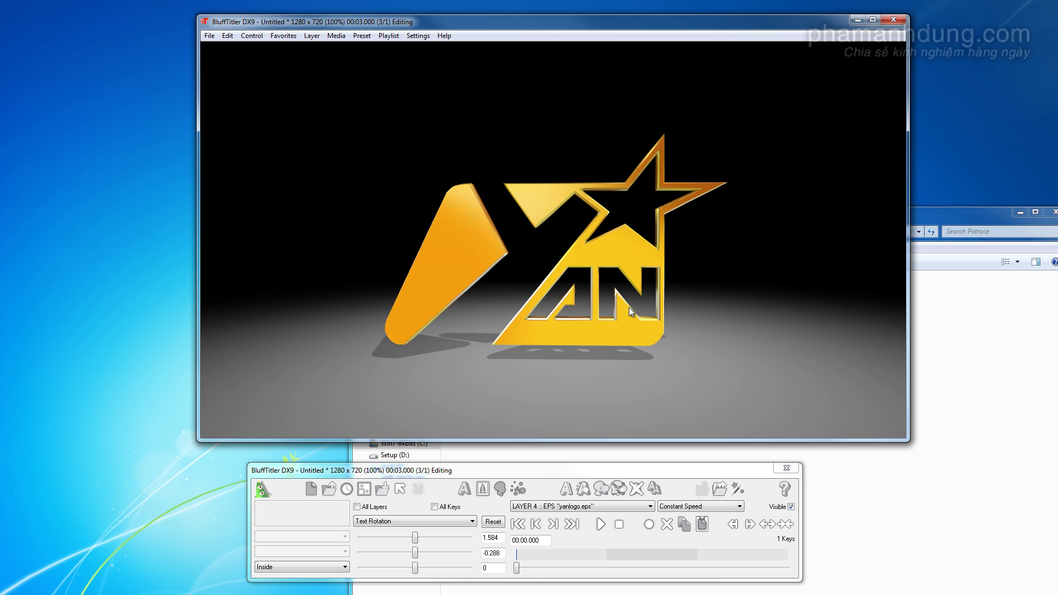
left_click(495, 520)
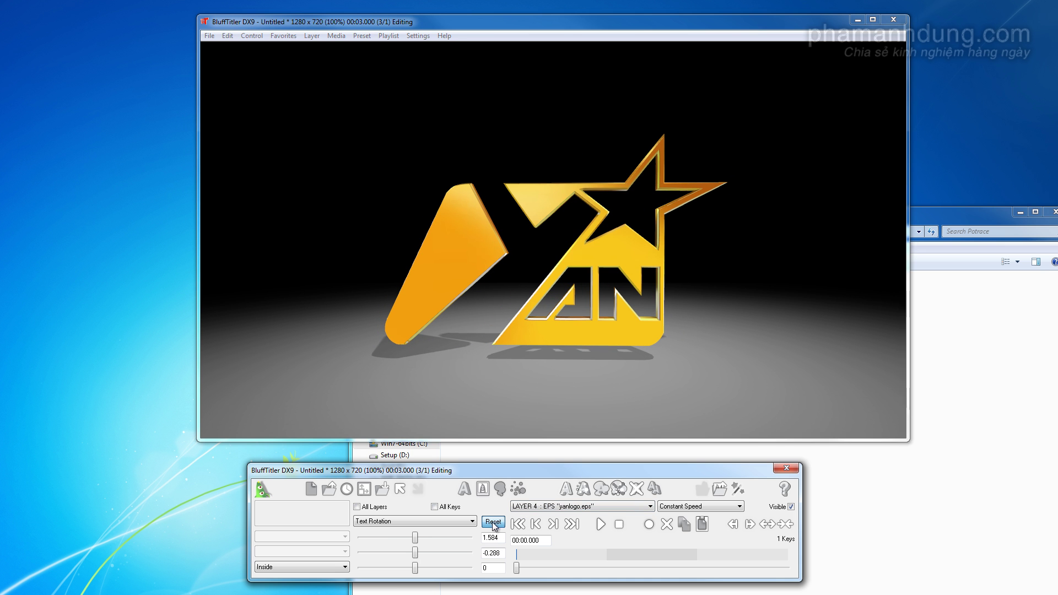
Step: Add the Sparkles1 child particle preset to the gold logo
left_click(584, 487)
left_click(465, 379)
double_click(445, 388)
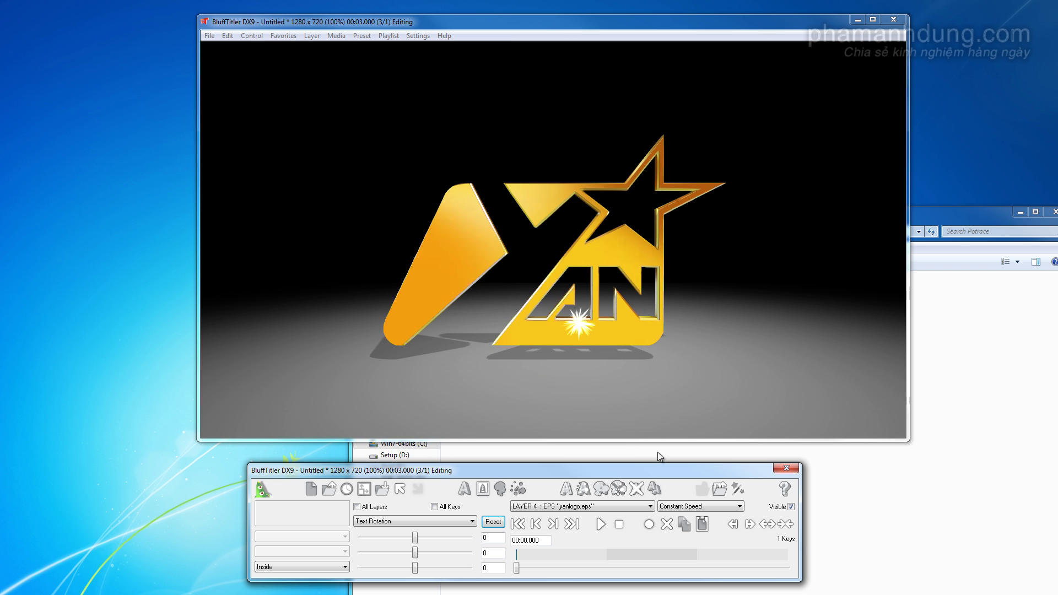
Step: Give the sparkle particles the DPack_YellowStar.png texture and Particle Size about 21.2
left_click(627, 506)
left_click(610, 553)
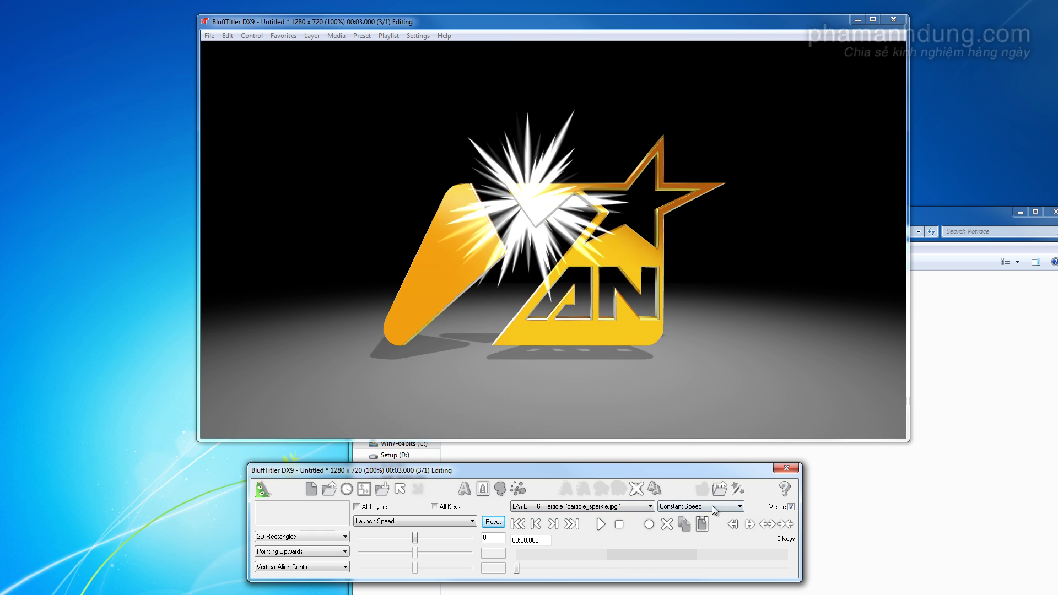
left_click(720, 488)
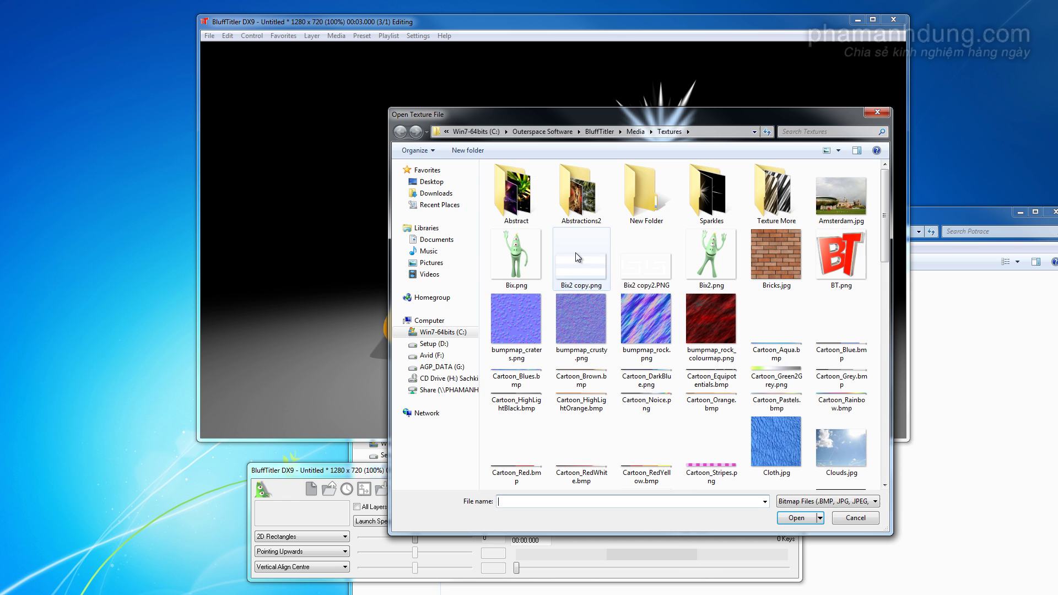
mouse_move(892, 235)
left_mouse_down()
mouse_move(893, 308)
mouse_move(892, 292)
left_mouse_up()
left_click(711, 245)
double_click(716, 242)
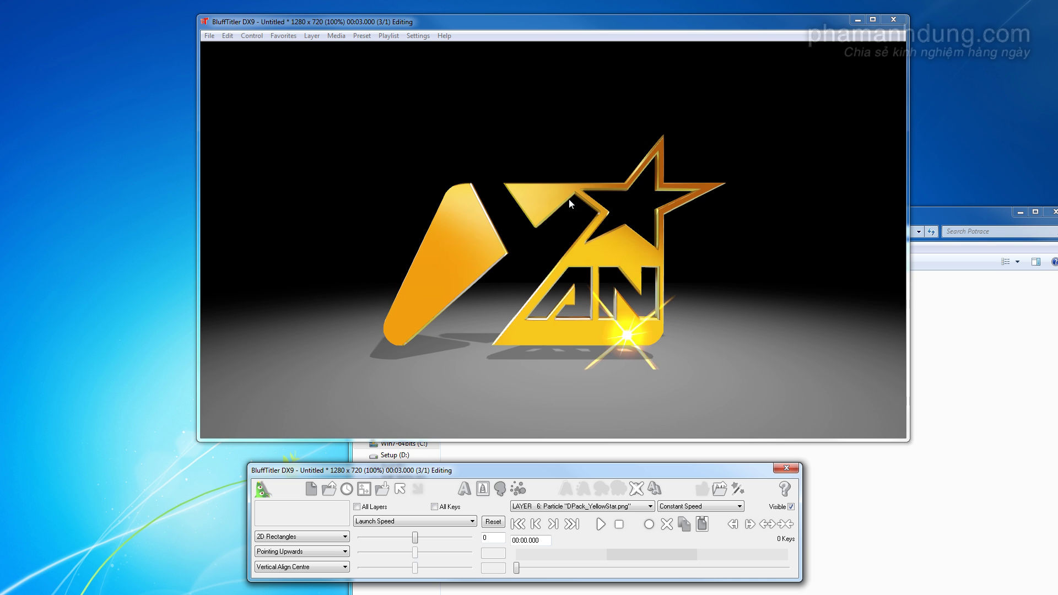
left_click(405, 521)
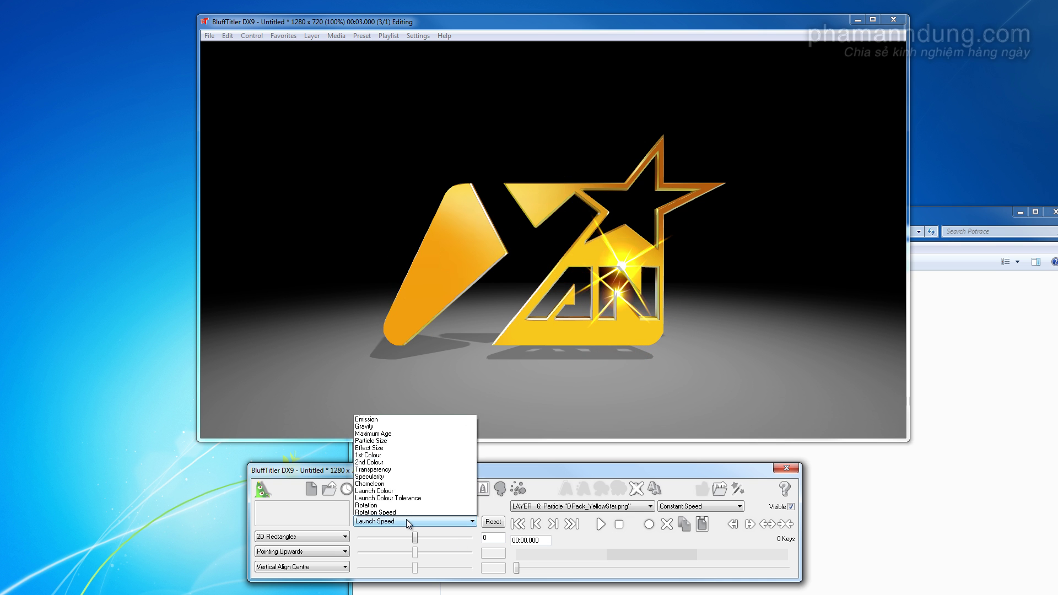
left_click(408, 404)
mouse_move(415, 537)
left_mouse_down()
mouse_move(371, 542)
mouse_move(385, 543)
left_mouse_up()
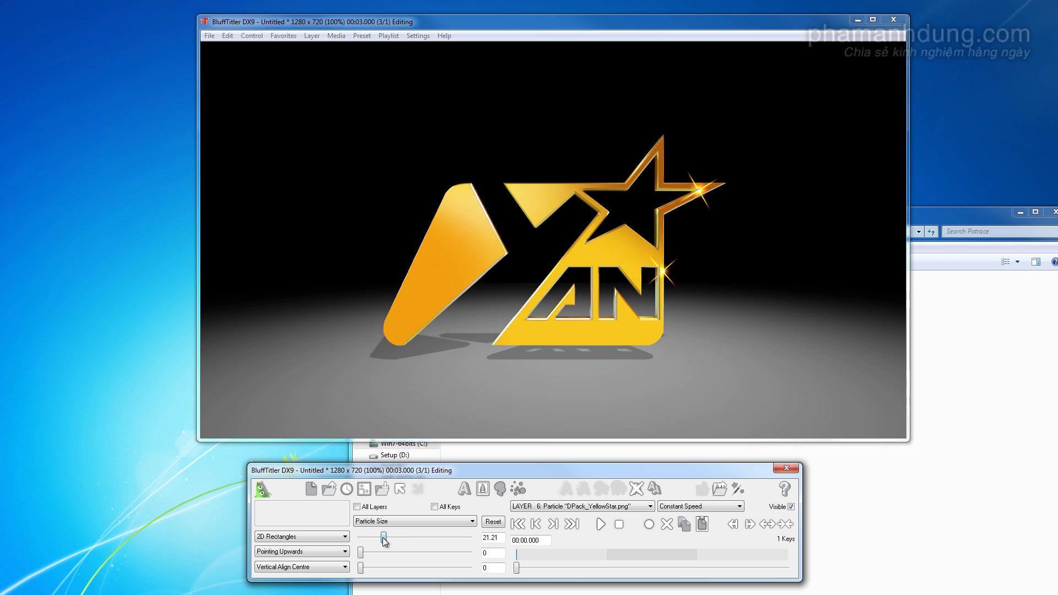
Step: Go back to the logo layer and rotate it to inspect the sparkles
left_click(576, 506)
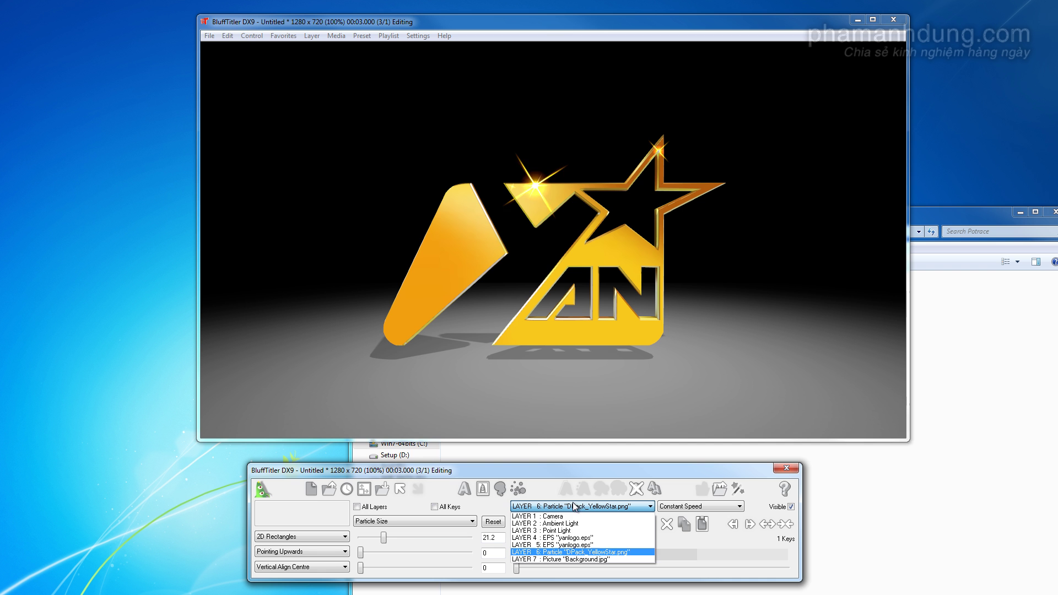
left_click(573, 537)
left_click(415, 521)
left_click(386, 370)
mouse_move(672, 343)
left_mouse_down()
mouse_move(439, 267)
mouse_move(375, 343)
mouse_move(685, 346)
mouse_move(855, 320)
mouse_move(330, 325)
mouse_move(402, 344)
mouse_move(662, 349)
left_mouse_up()
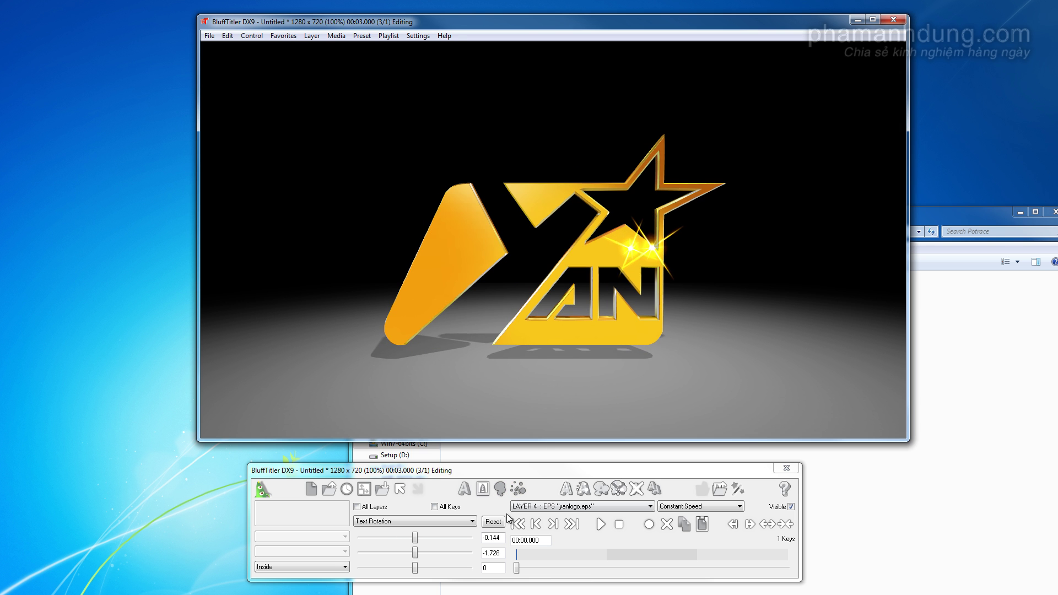
Step: Keyframe Text Rotation from 0 to 360° at 00:03.000 and preview the spin
left_click(494, 521)
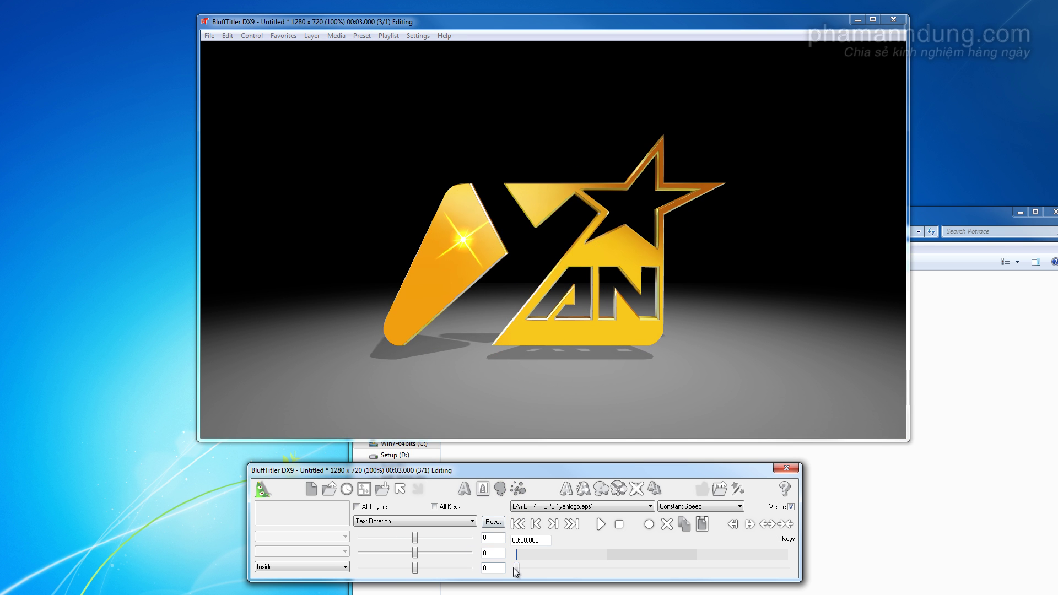
left_click_drag(515, 567, 787, 568)
left_click_drag(414, 537, 470, 537)
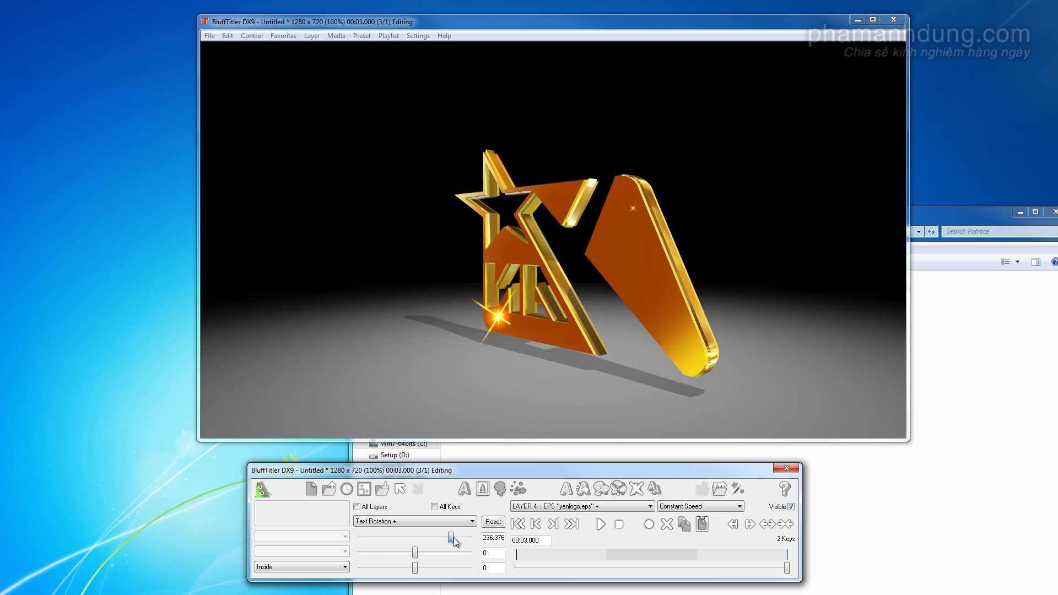
left_click(600, 524)
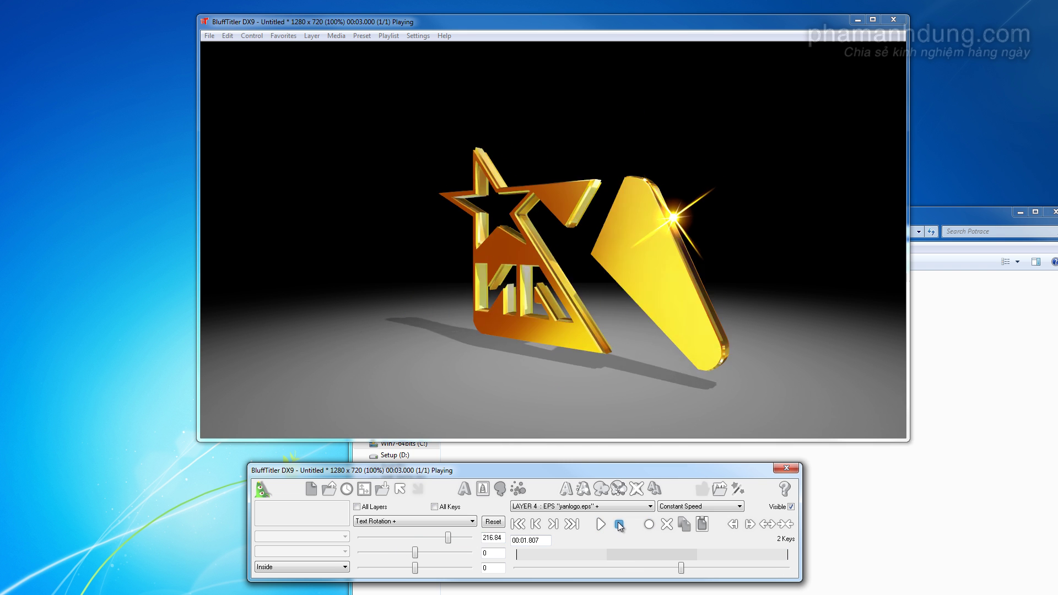
left_click(618, 524)
left_click(346, 490)
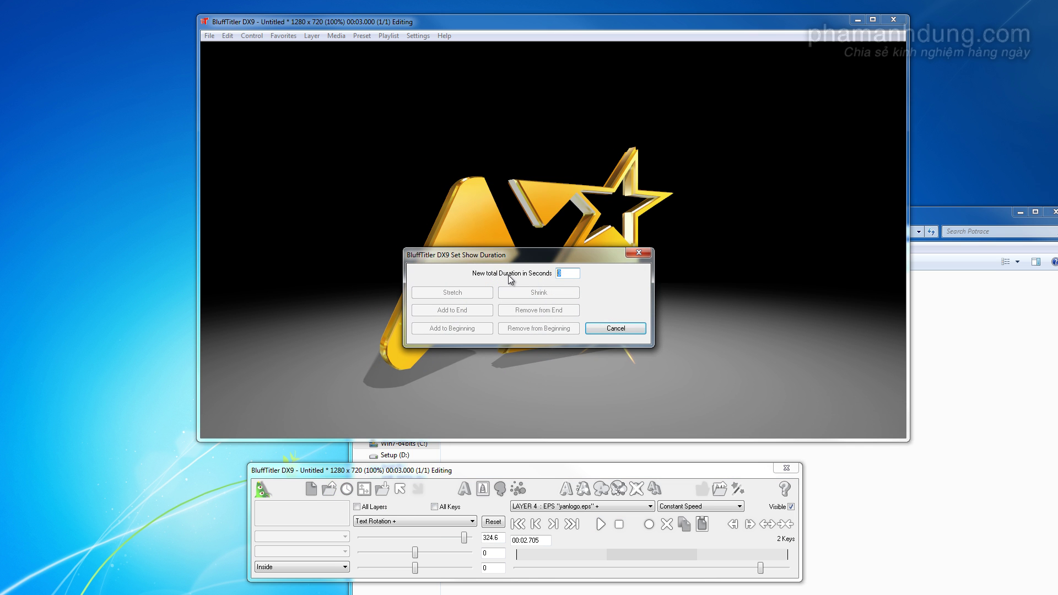
Step: Stretch the show duration to 15 seconds and preview it
type("5")
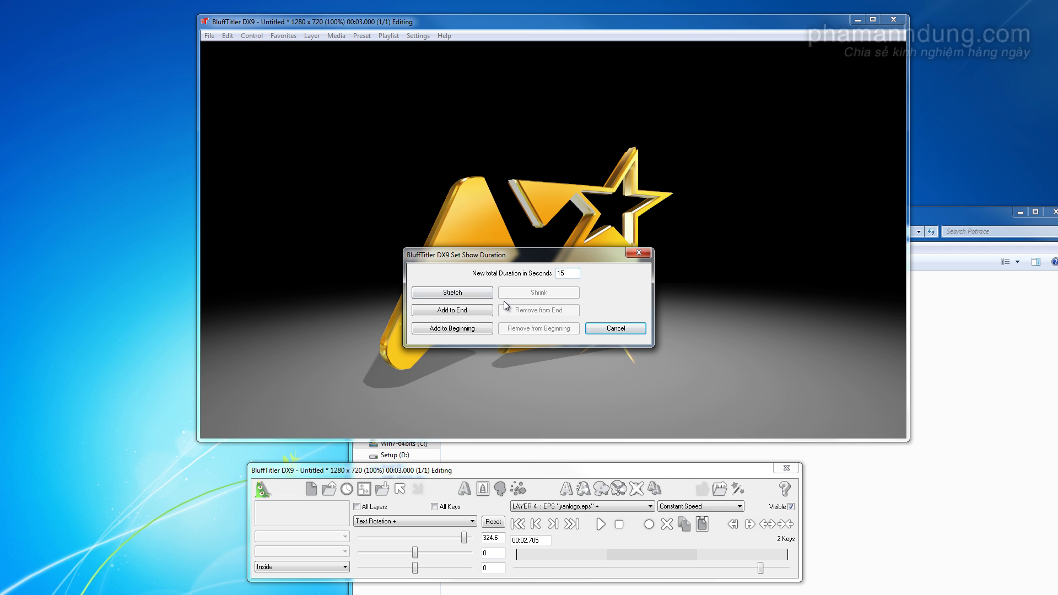
left_click(461, 293)
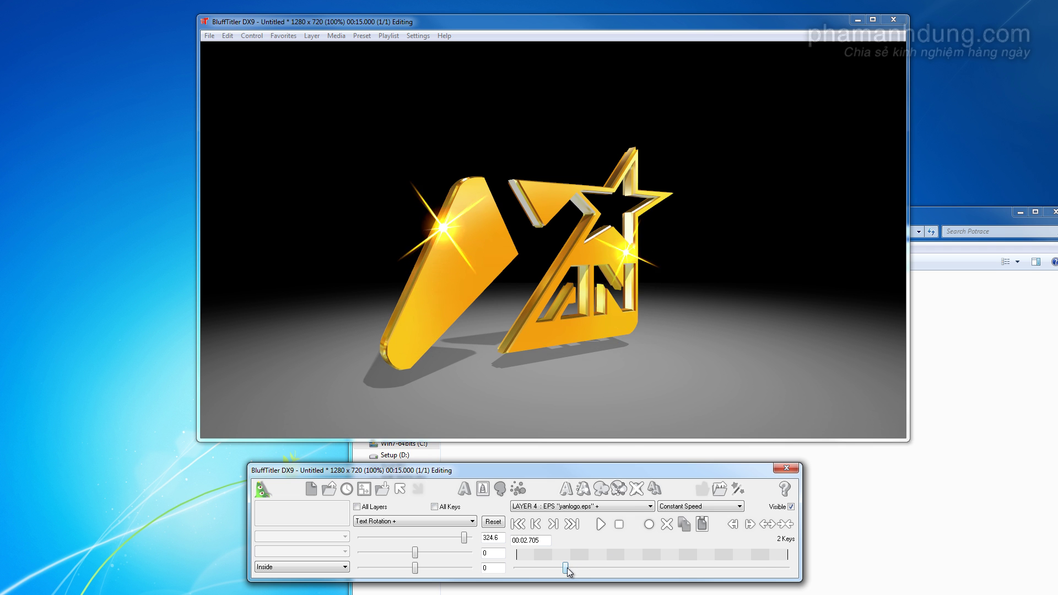
left_click(603, 520)
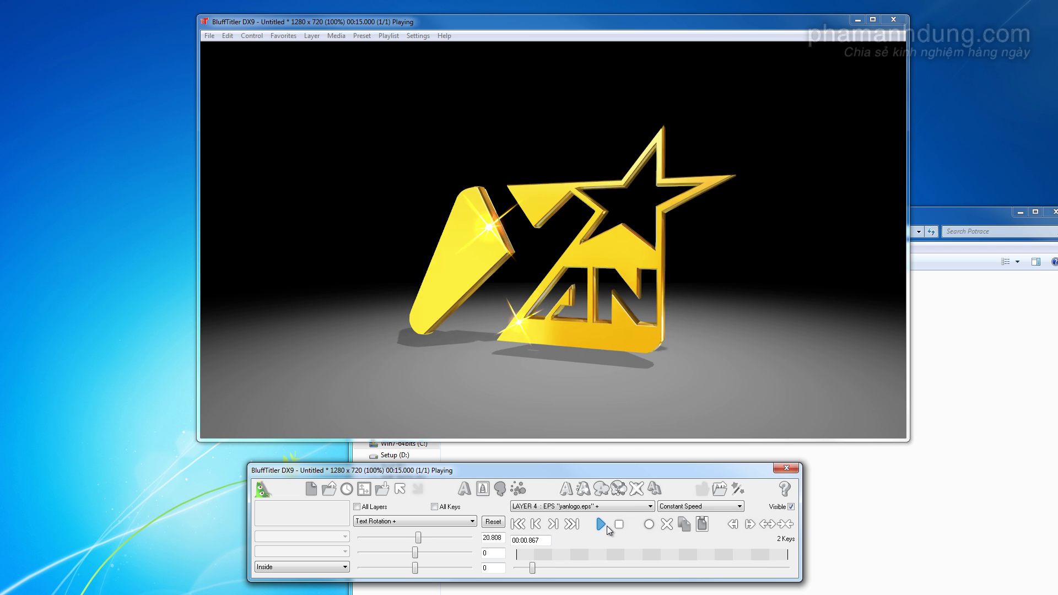
Step: Shrink the show duration to 10 seconds and play the spin back
left_click(346, 488)
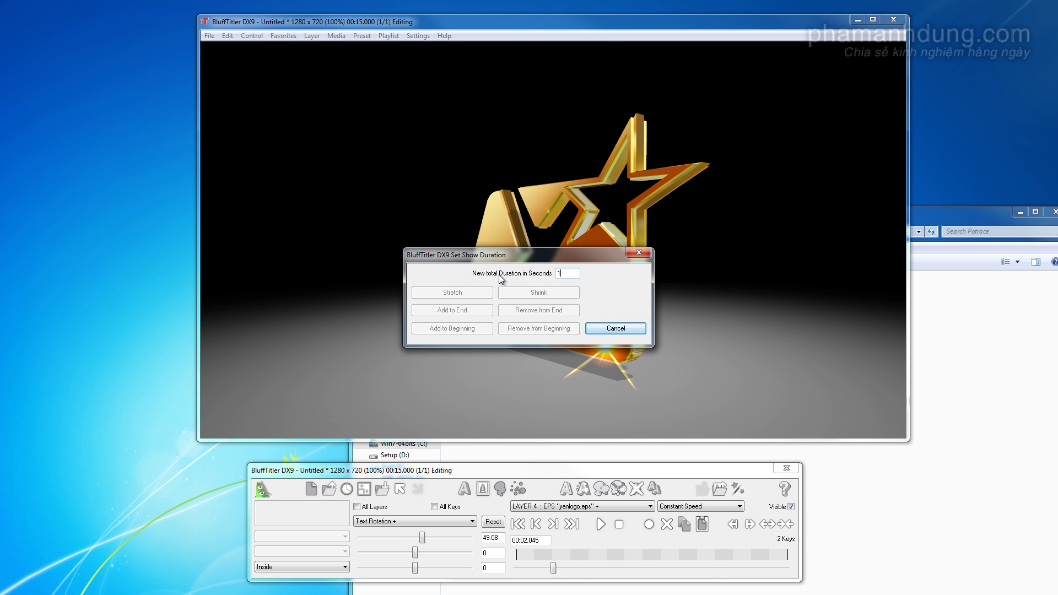
type("0")
left_click(542, 297)
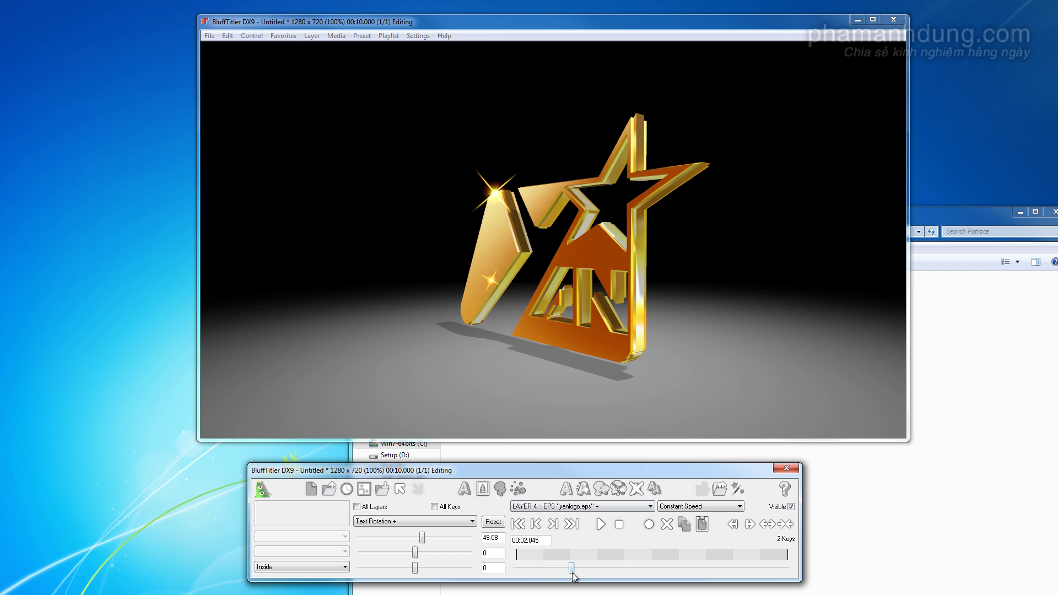
left_click(601, 524)
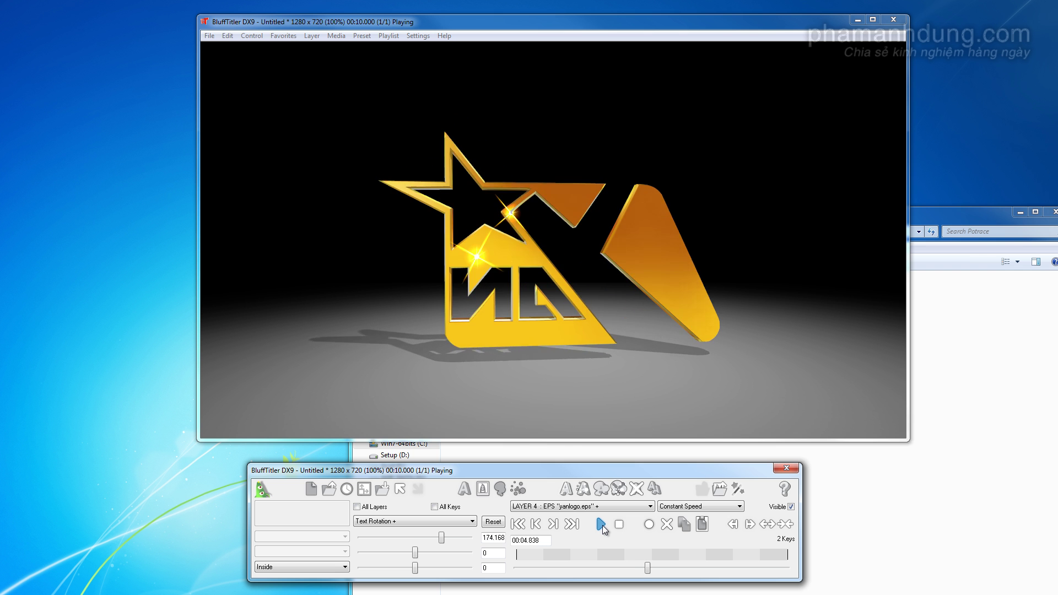
left_click(618, 525)
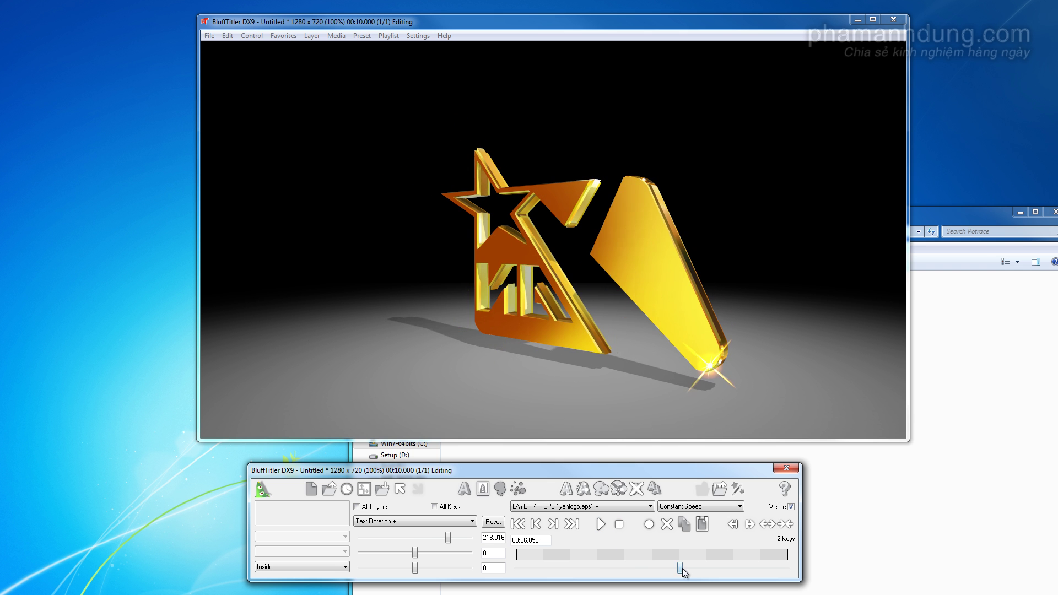
left_click_drag(672, 567, 778, 568)
mouse_move(659, 570)
left_mouse_down()
mouse_move(516, 571)
mouse_move(786, 570)
left_mouse_up()
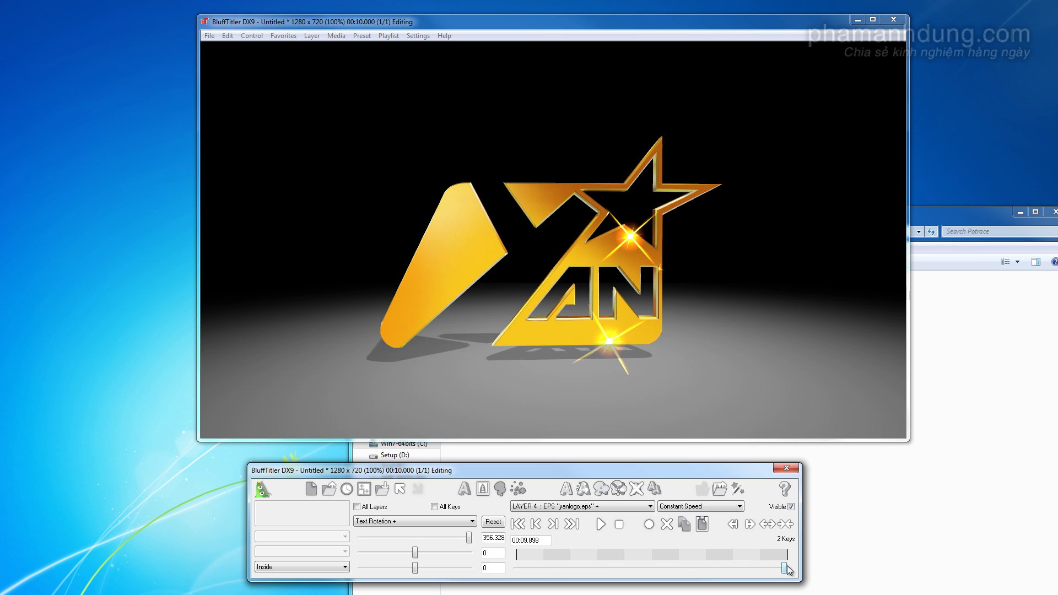